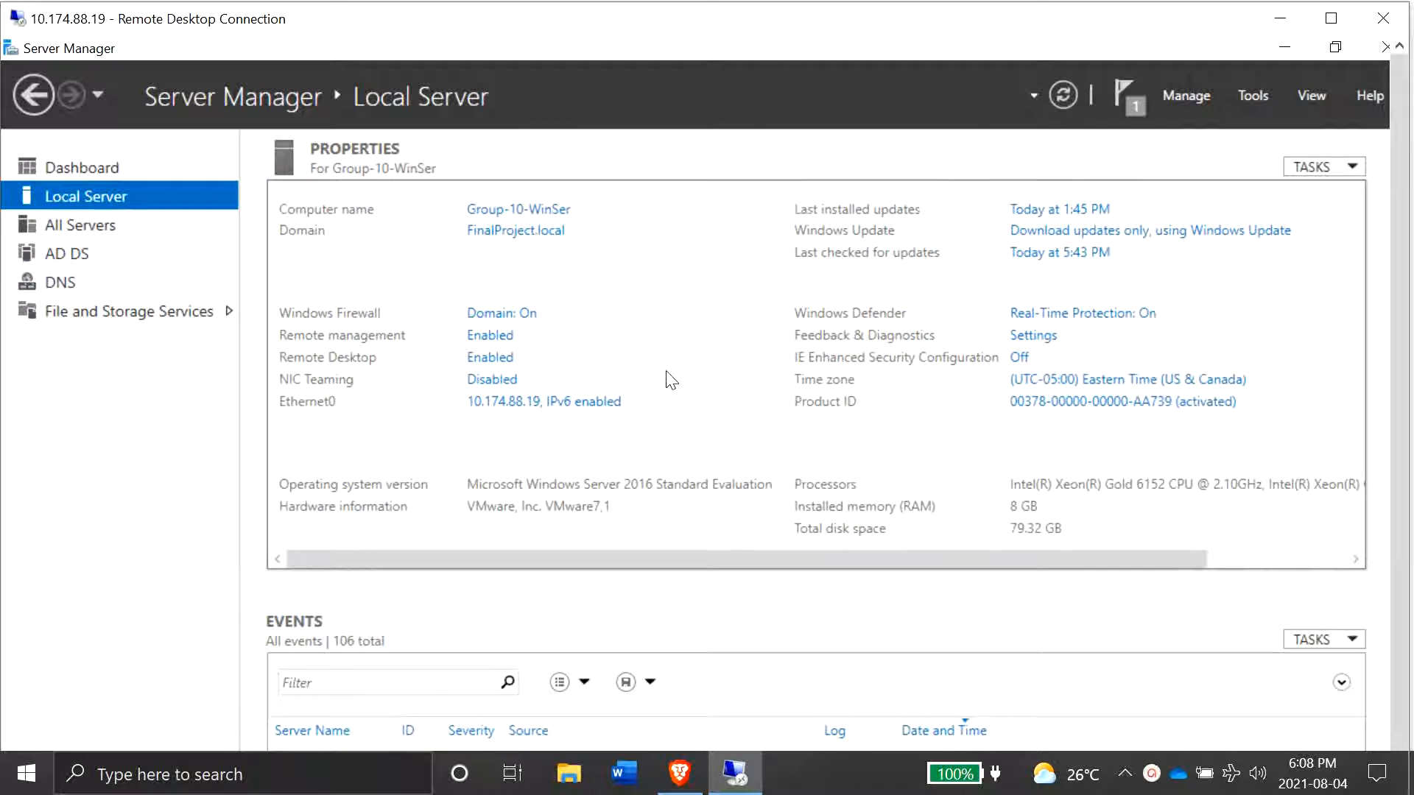
- Open Active Directory Users and Computers from the server tools and maximize its window
{"action": "left_click", "coordinate": [1251, 96]}
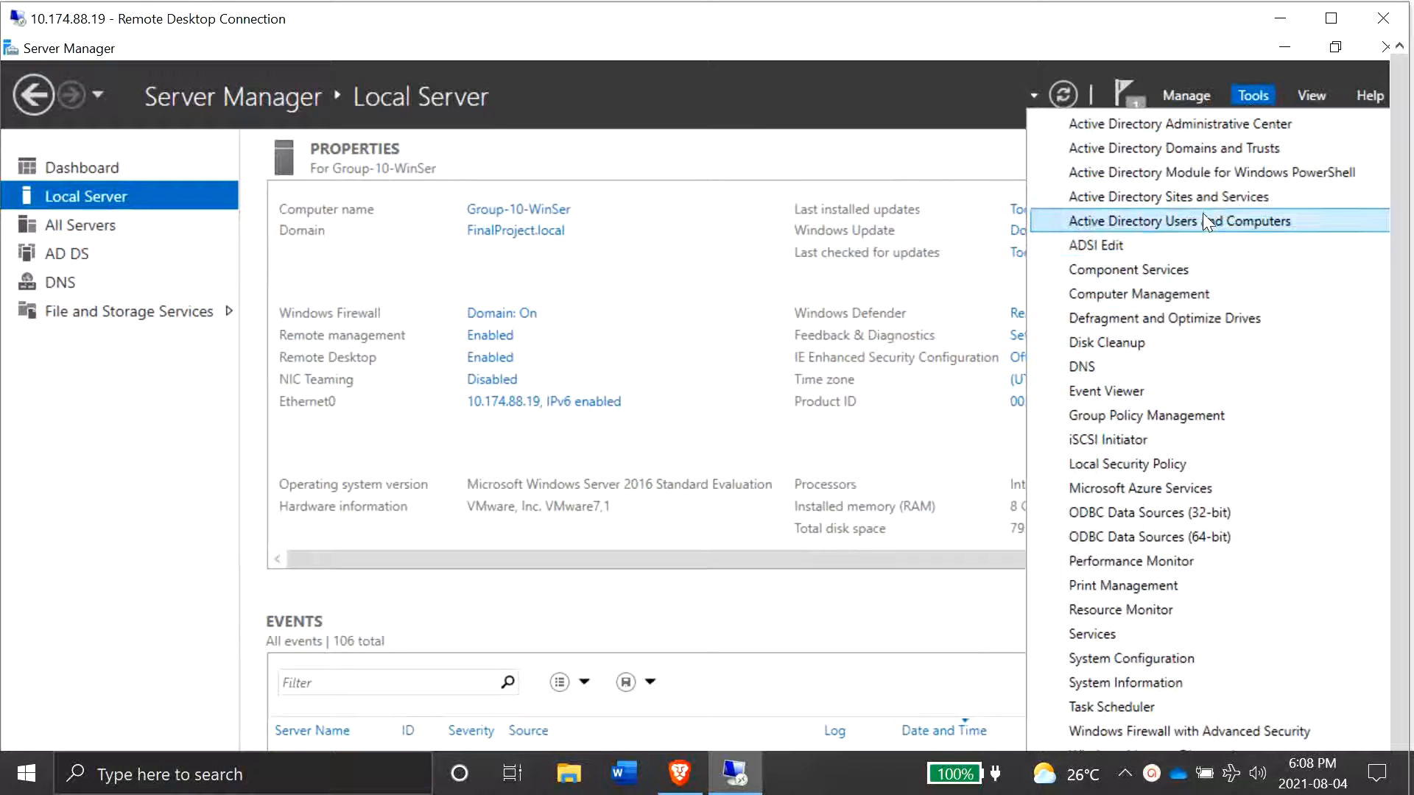
{"action": "left_click", "coordinate": [1203, 221]}
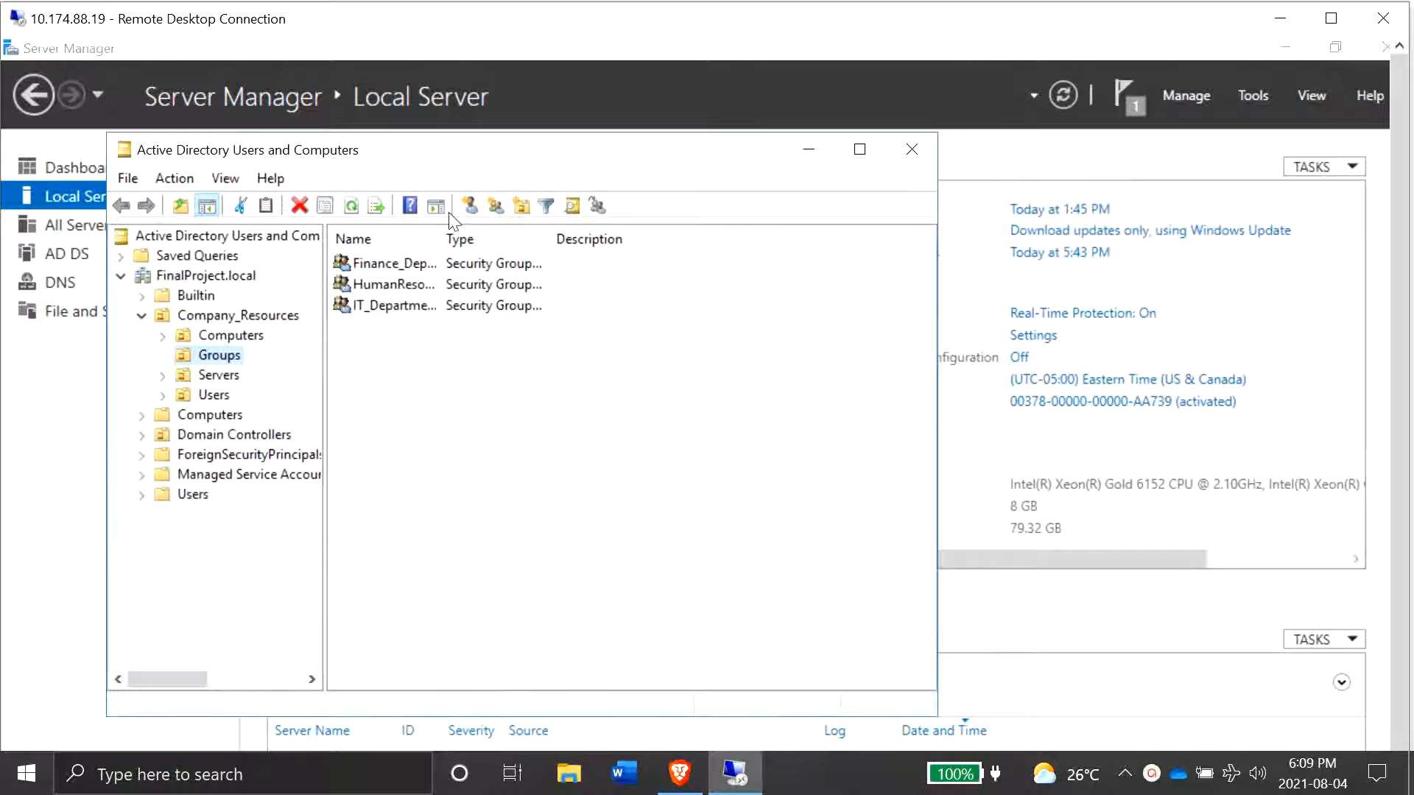
{"action": "left_click", "coordinate": [859, 149]}
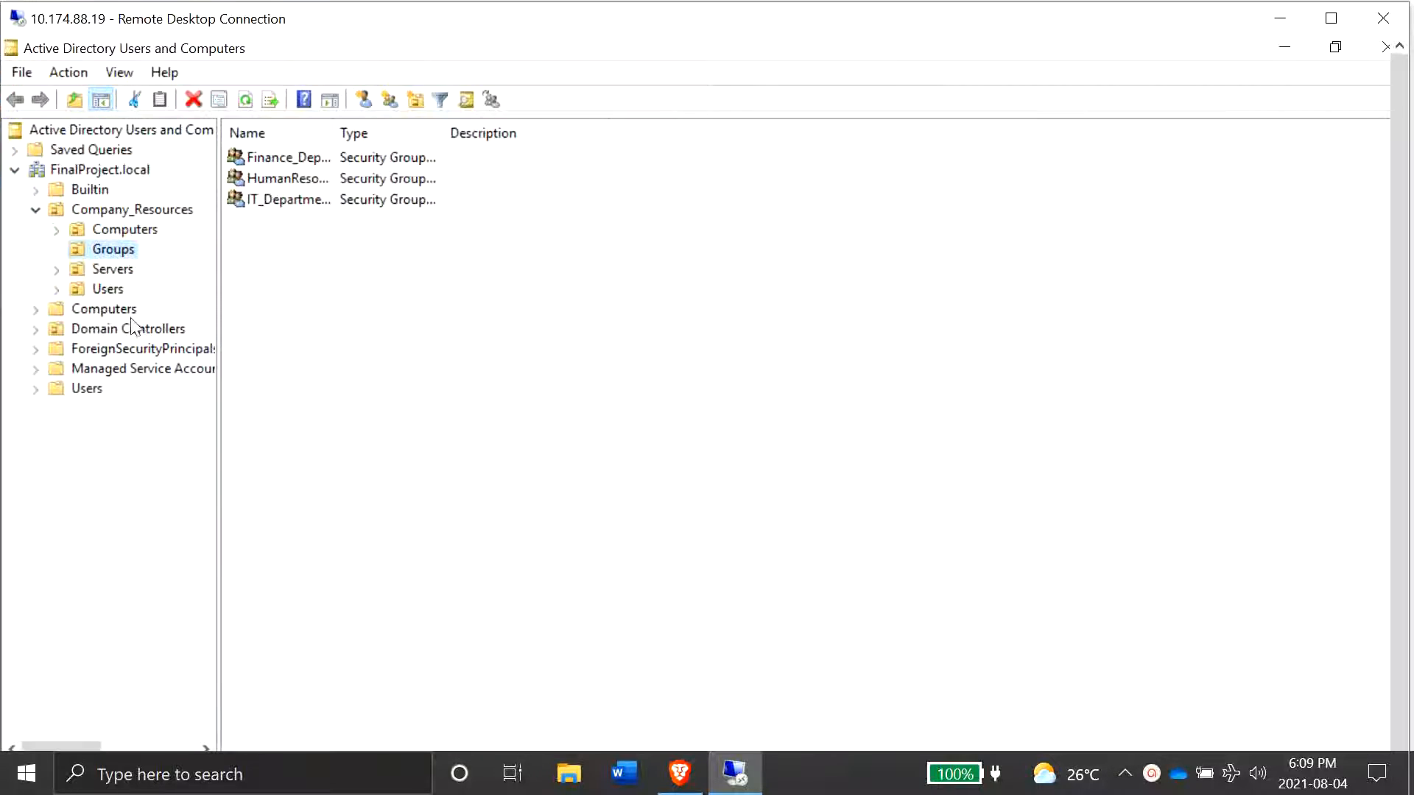
- Browse the Computers, Servers, Groups and Users containers under Company_Resources
{"action": "left_click", "coordinate": [122, 231]}
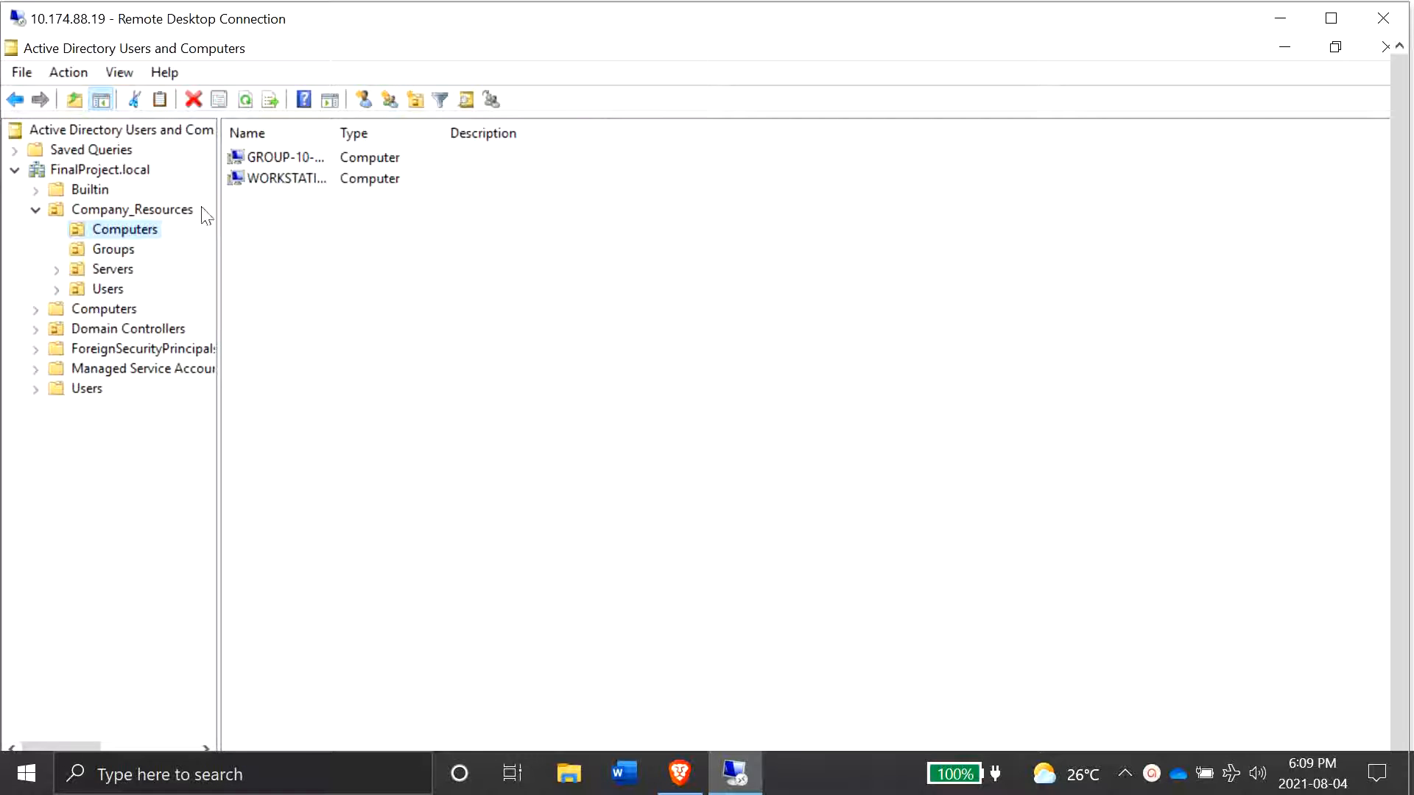
{"action": "left_click_drag", "start_coordinate": [334, 138], "coordinate": [417, 134]}
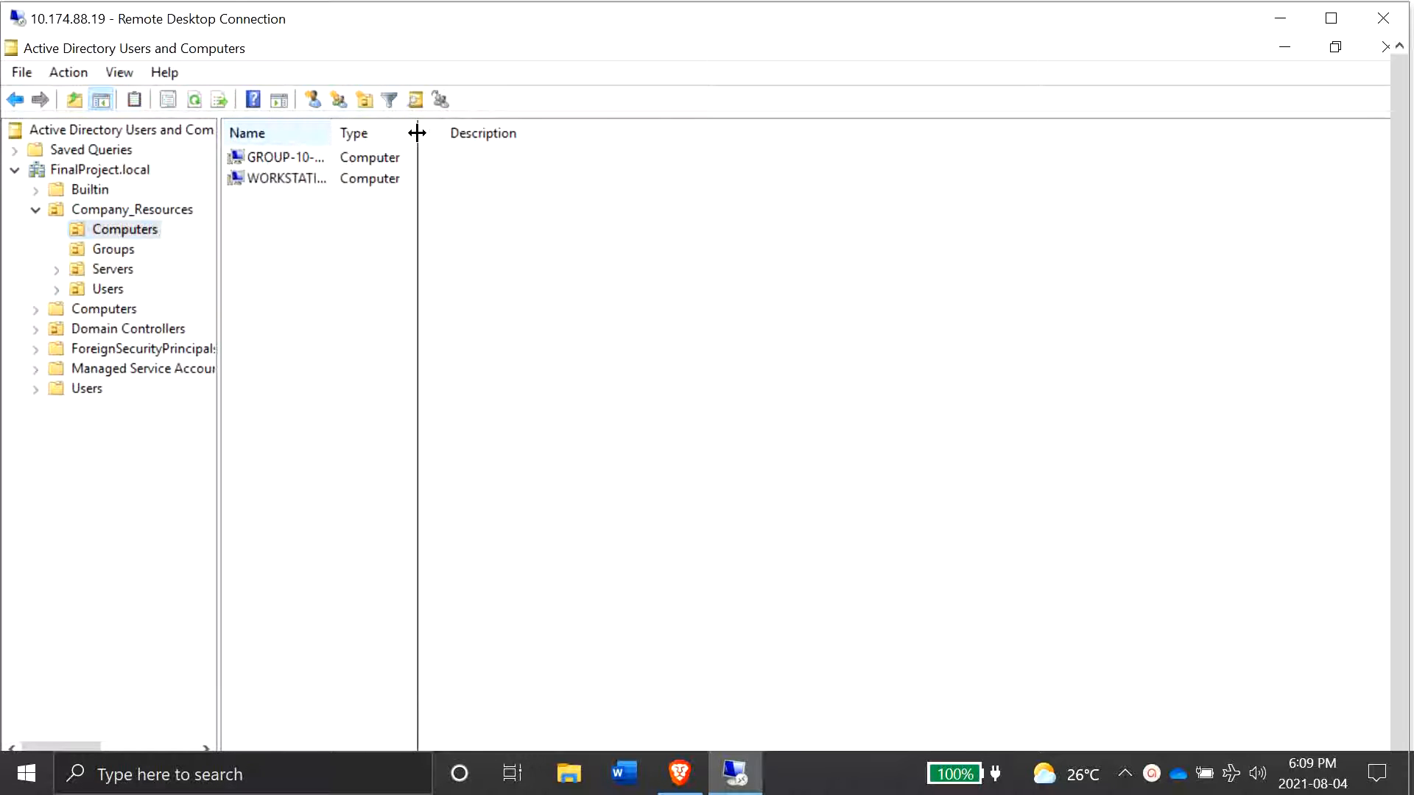
{"action": "left_click", "coordinate": [125, 271]}
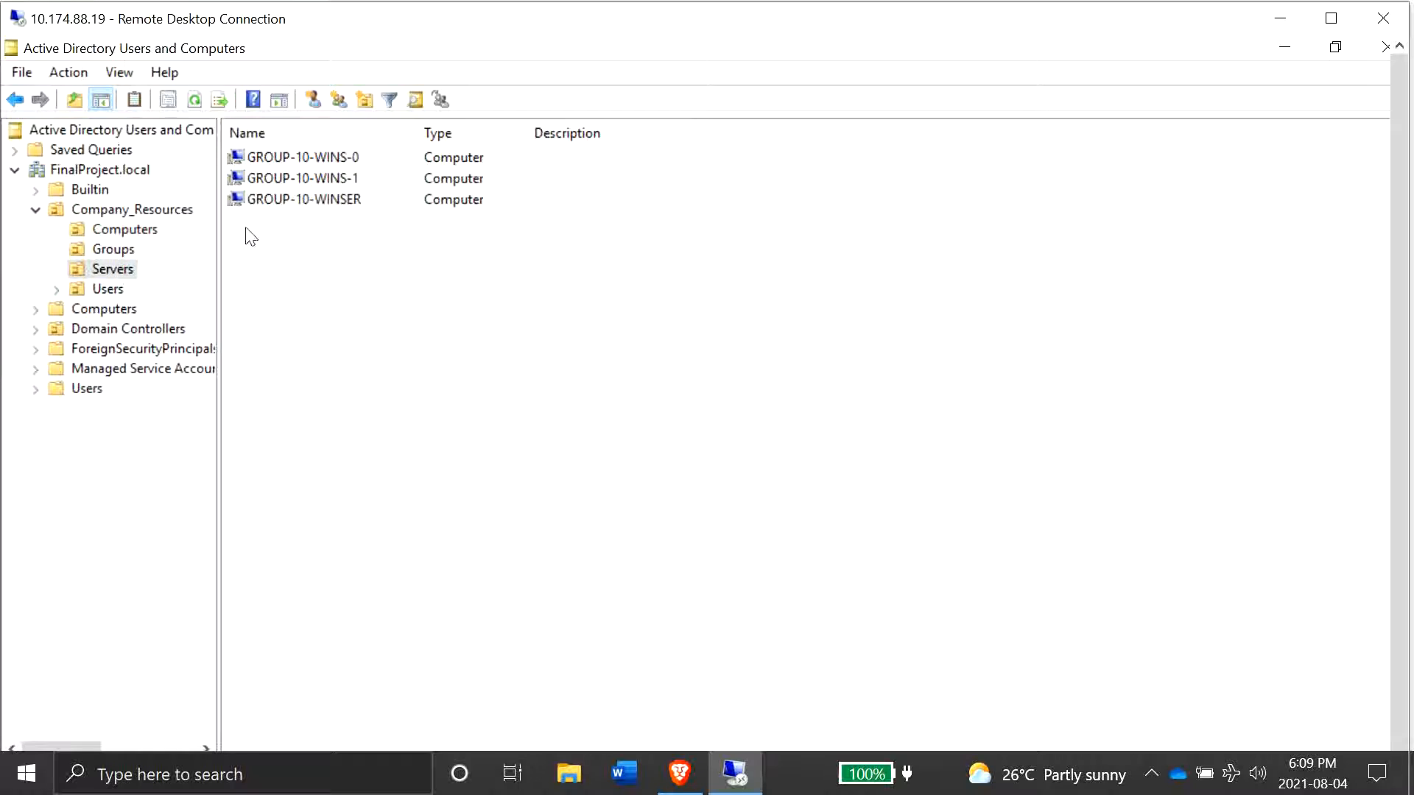
{"action": "left_click", "coordinate": [112, 251]}
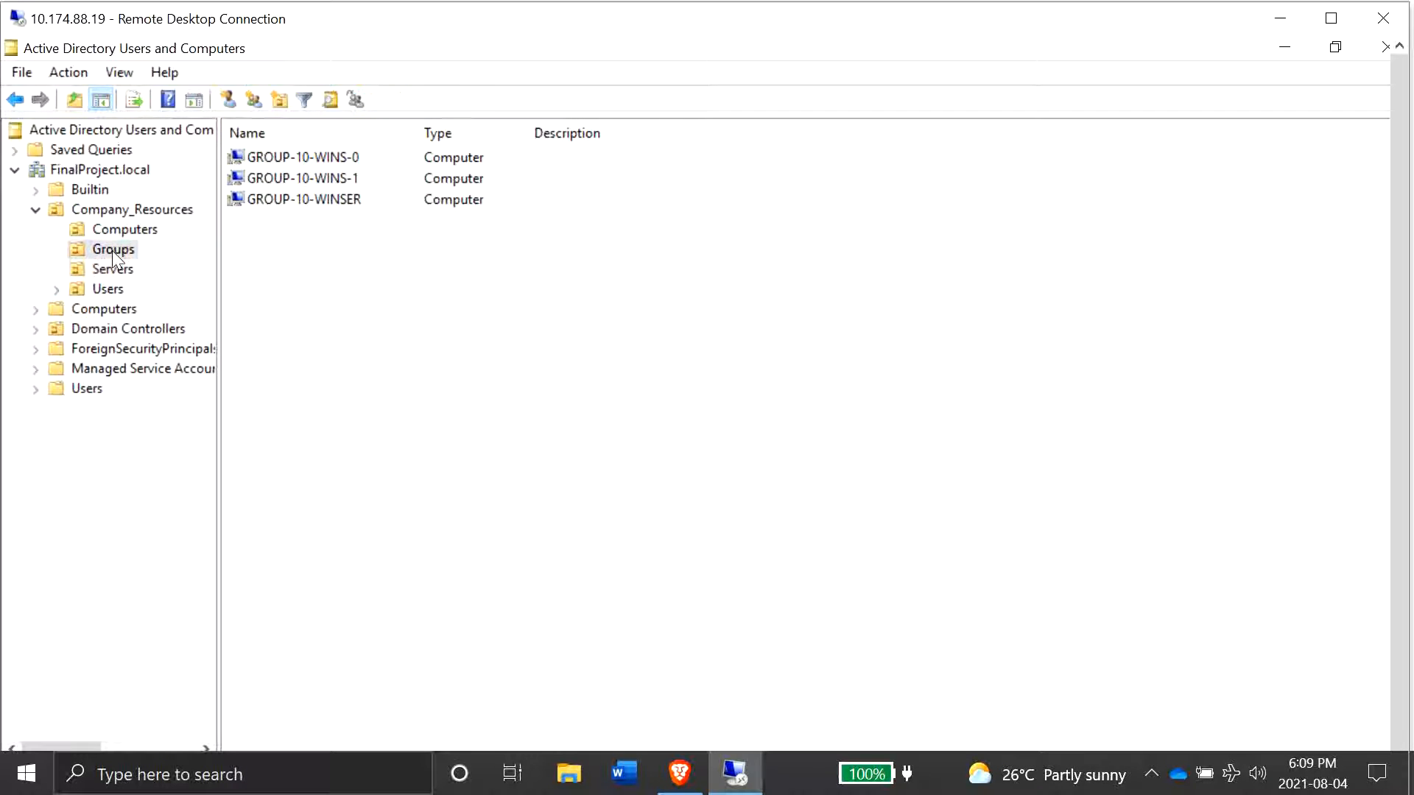
{"action": "left_click", "coordinate": [107, 289]}
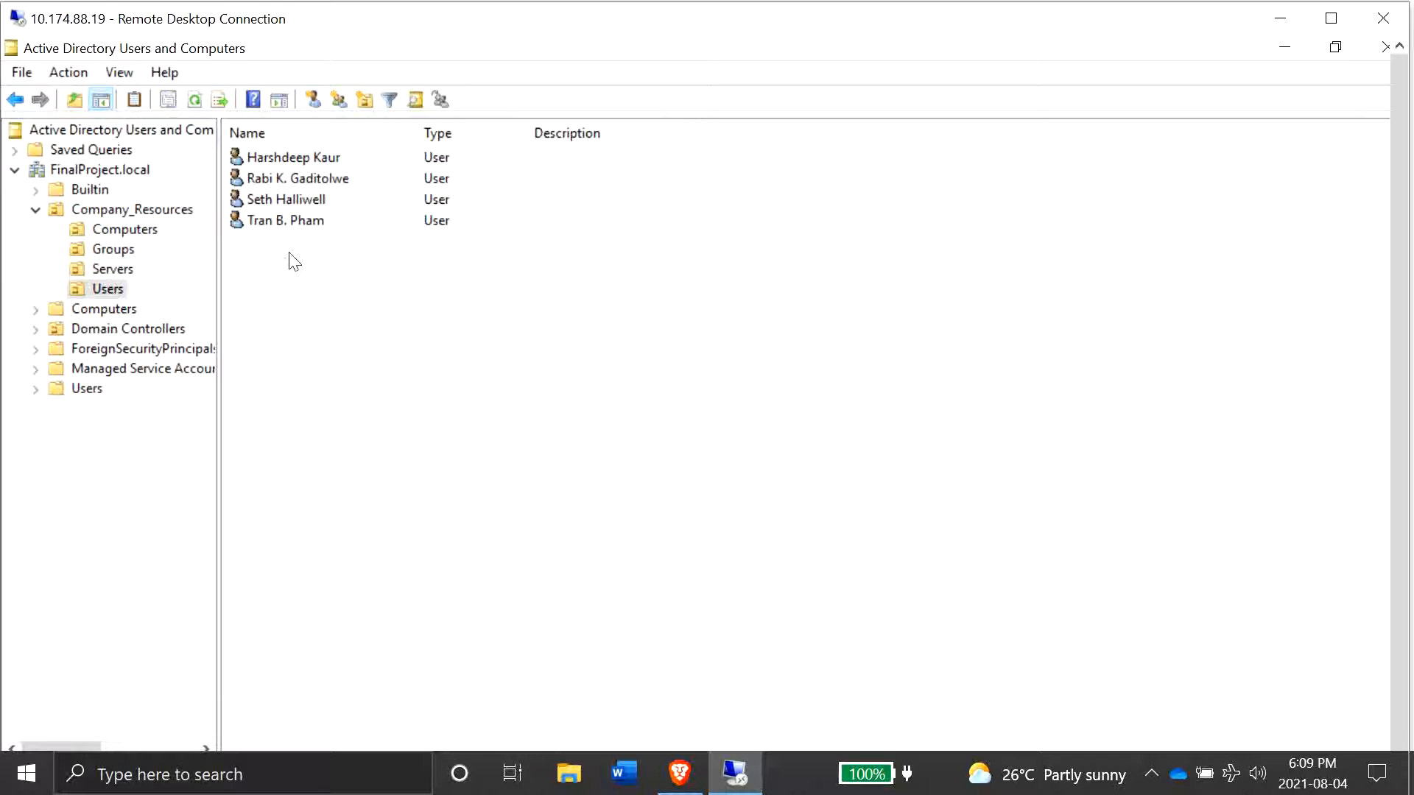
- Select all four user accounts in the Company_Resources Users container and delete them
{"action": "left_click_drag", "start_coordinate": [294, 261], "coordinate": [287, 145]}
{"action": "right_click", "coordinate": [311, 166]}
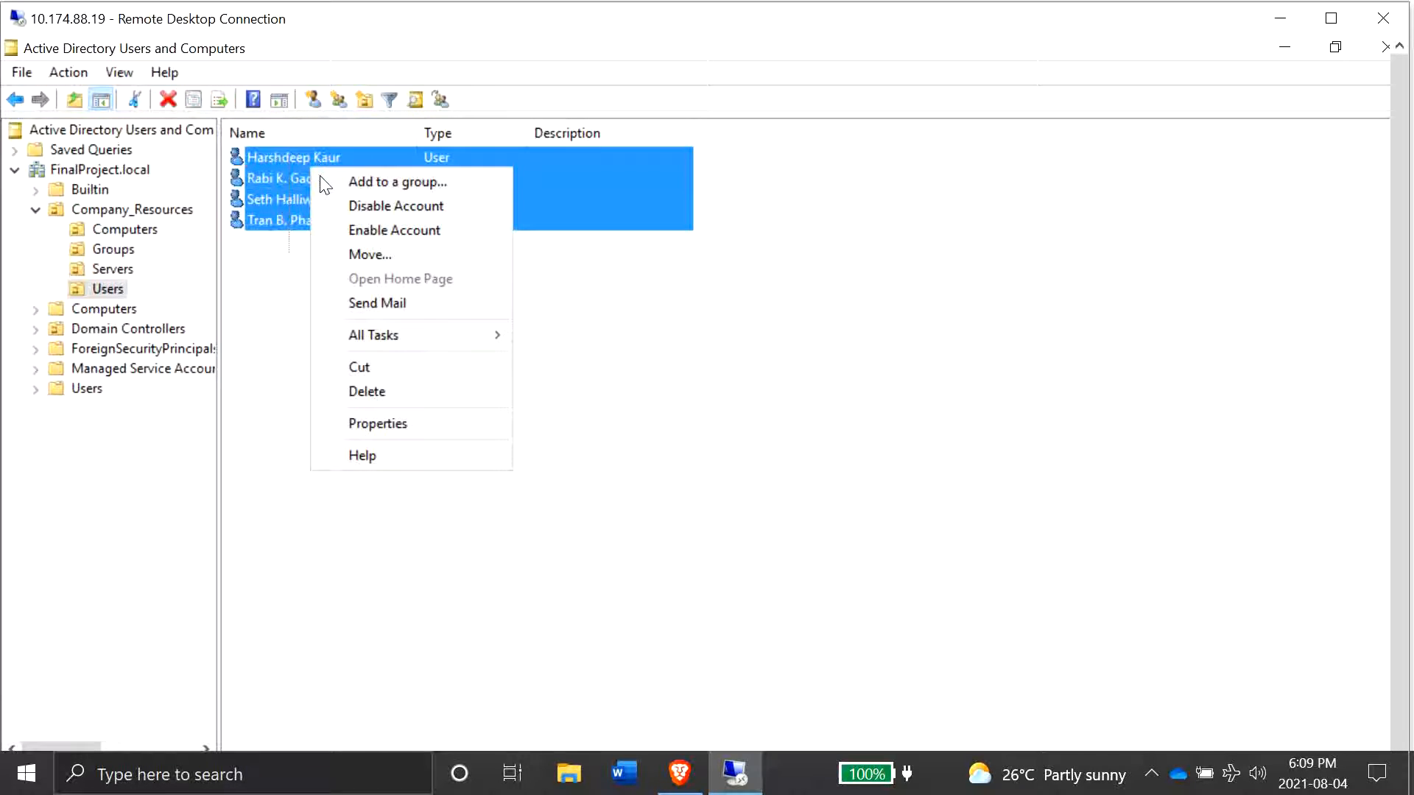
{"action": "left_click", "coordinate": [369, 395]}
{"action": "left_click", "coordinate": [749, 501]}
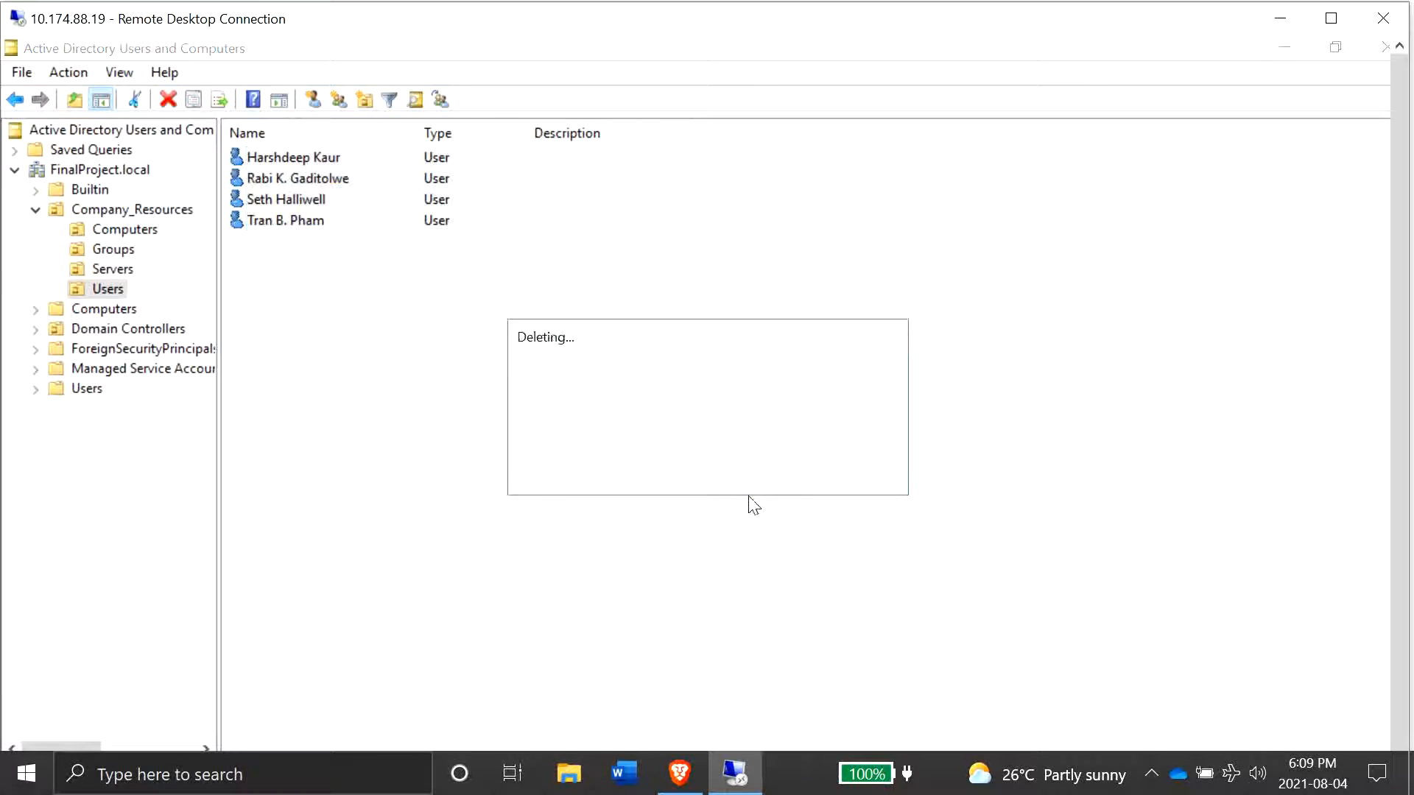
- Select all three security groups in the Company_Resources Groups container and delete them, confirming the deletion
{"action": "left_click", "coordinate": [114, 249]}
{"action": "left_click_drag", "start_coordinate": [297, 237], "coordinate": [297, 158]}
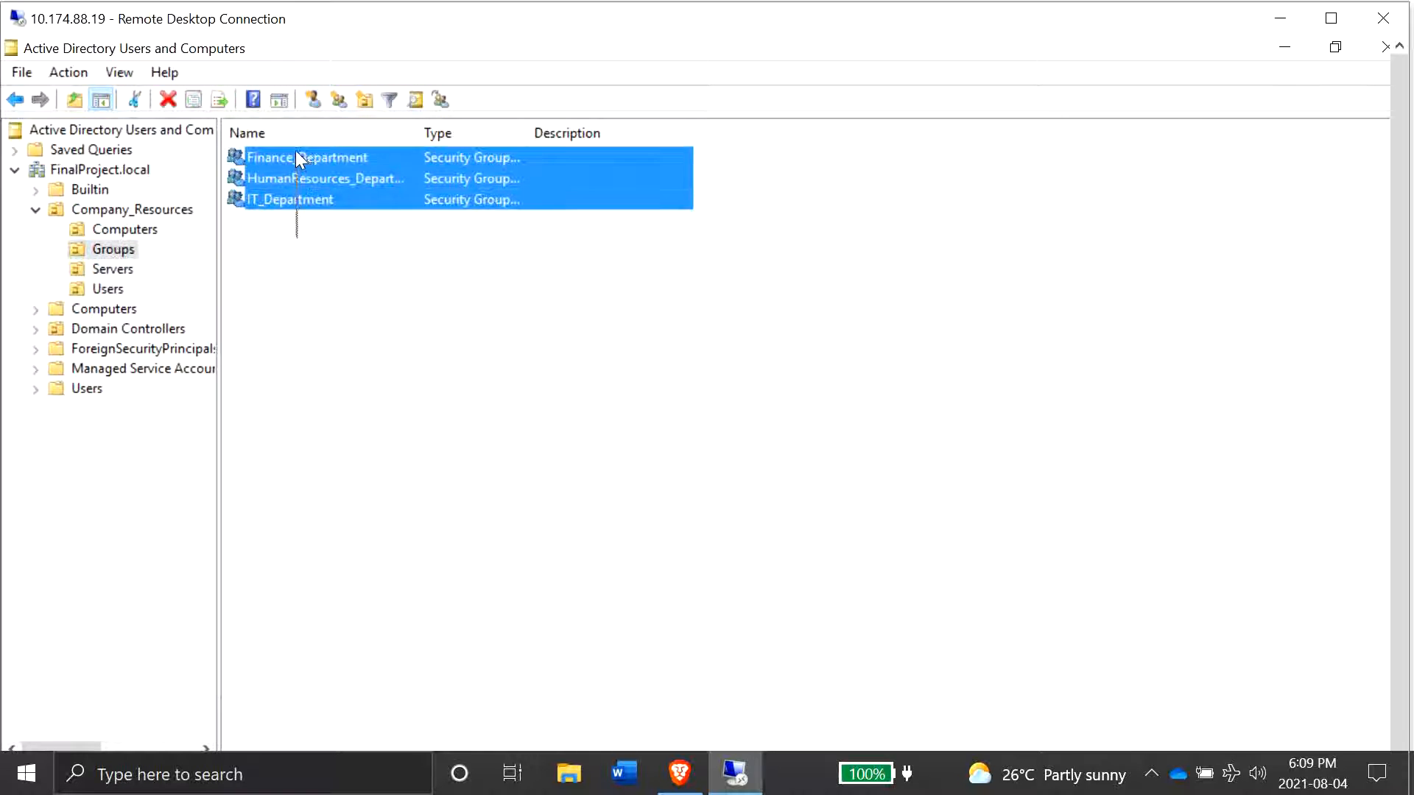
{"action": "right_click", "coordinate": [512, 200]}
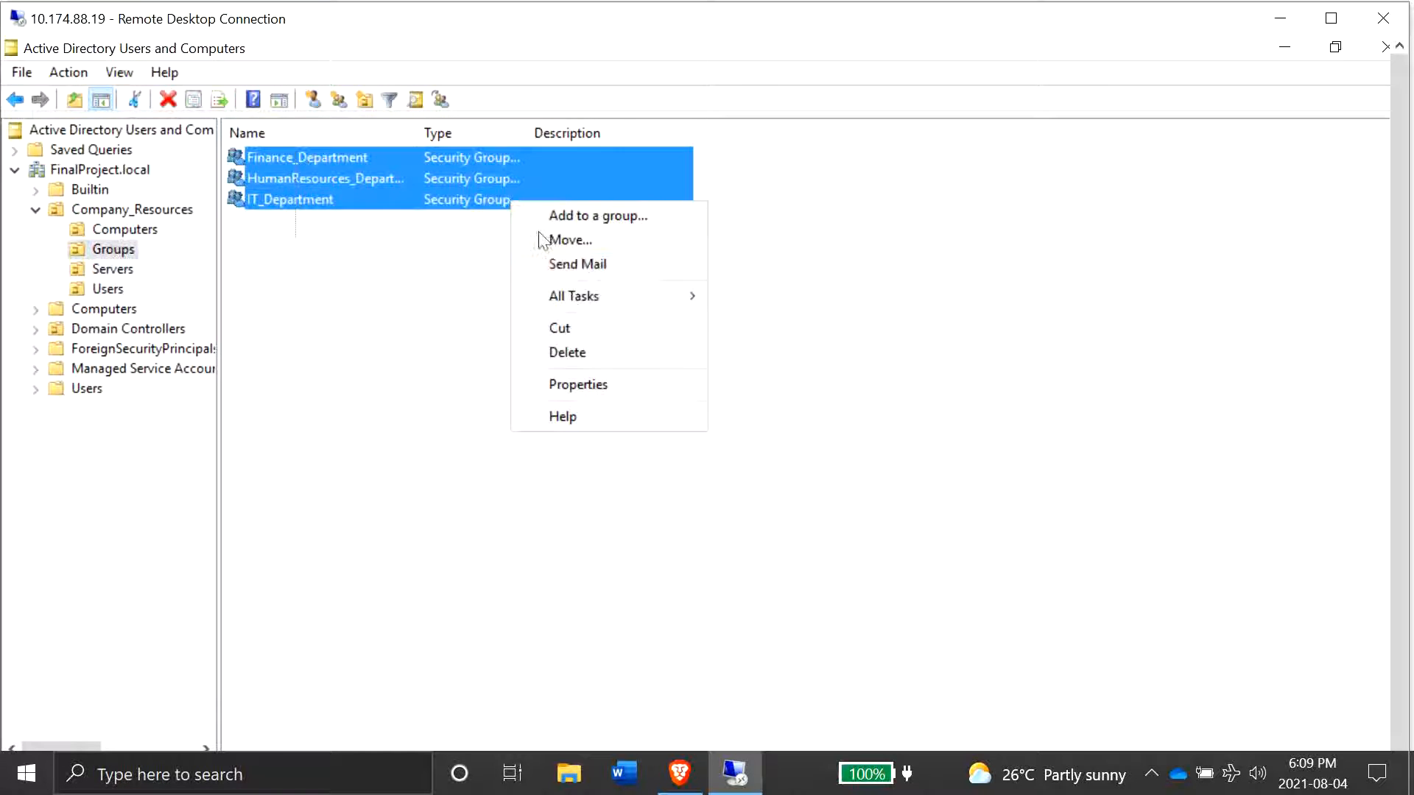
{"action": "left_click", "coordinate": [597, 358]}
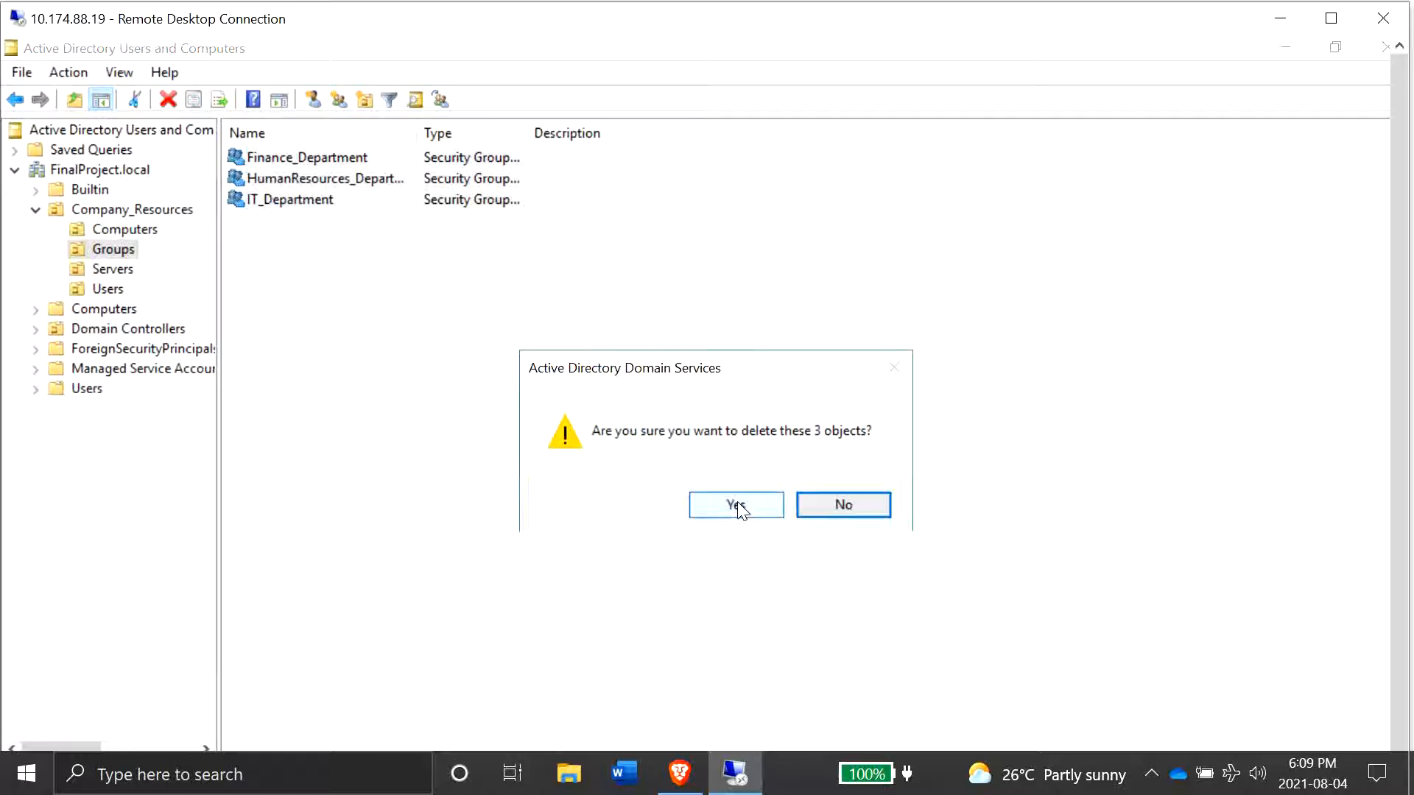
{"action": "left_click", "coordinate": [736, 506]}
- Delete both computer accounts in the Company_Resources Computers container, confirm, and close Active Directory Users and Computers
{"action": "left_click", "coordinate": [125, 229]}
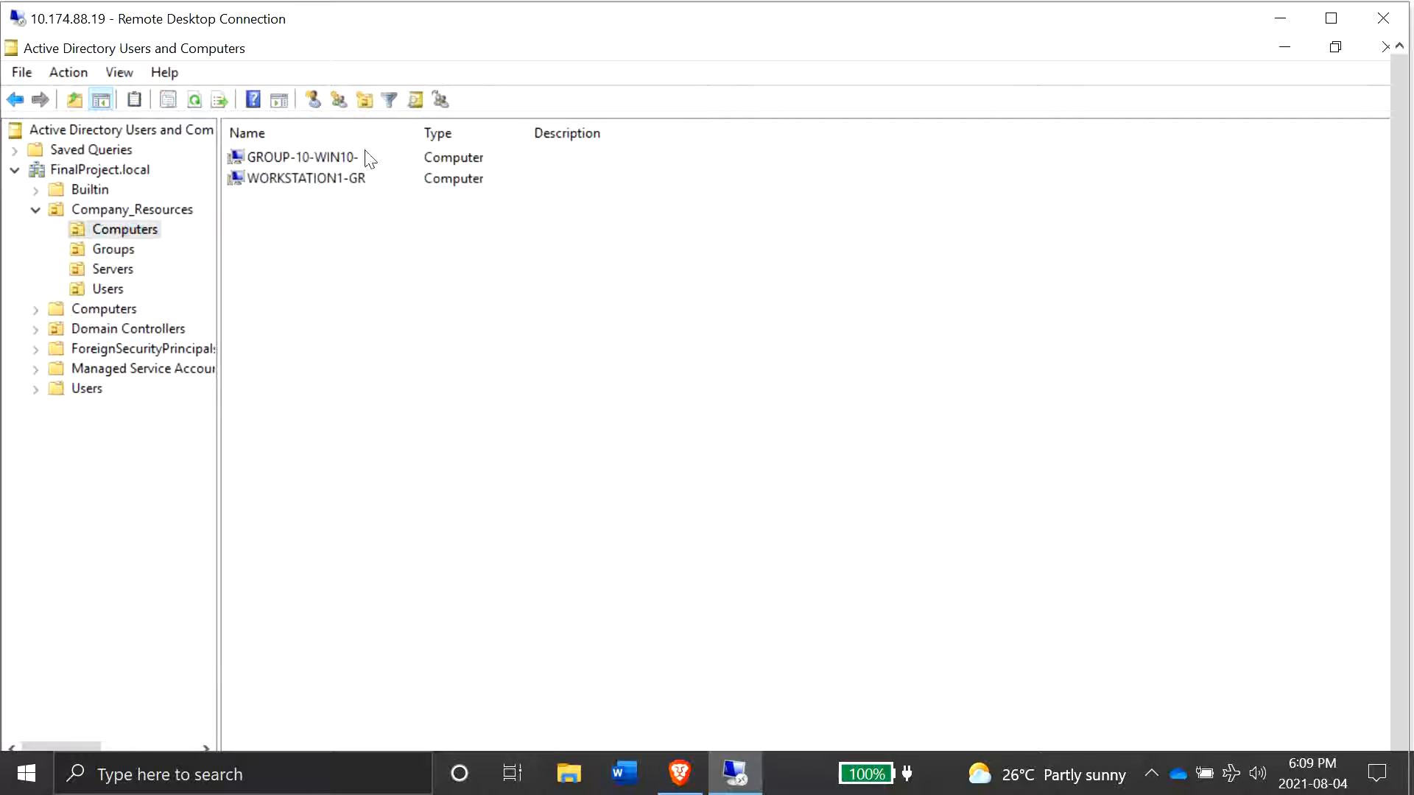
{"action": "left_click_drag", "start_coordinate": [371, 158], "coordinate": [338, 186]}
{"action": "right_click", "coordinate": [356, 177]}
{"action": "left_click", "coordinate": [475, 377]}
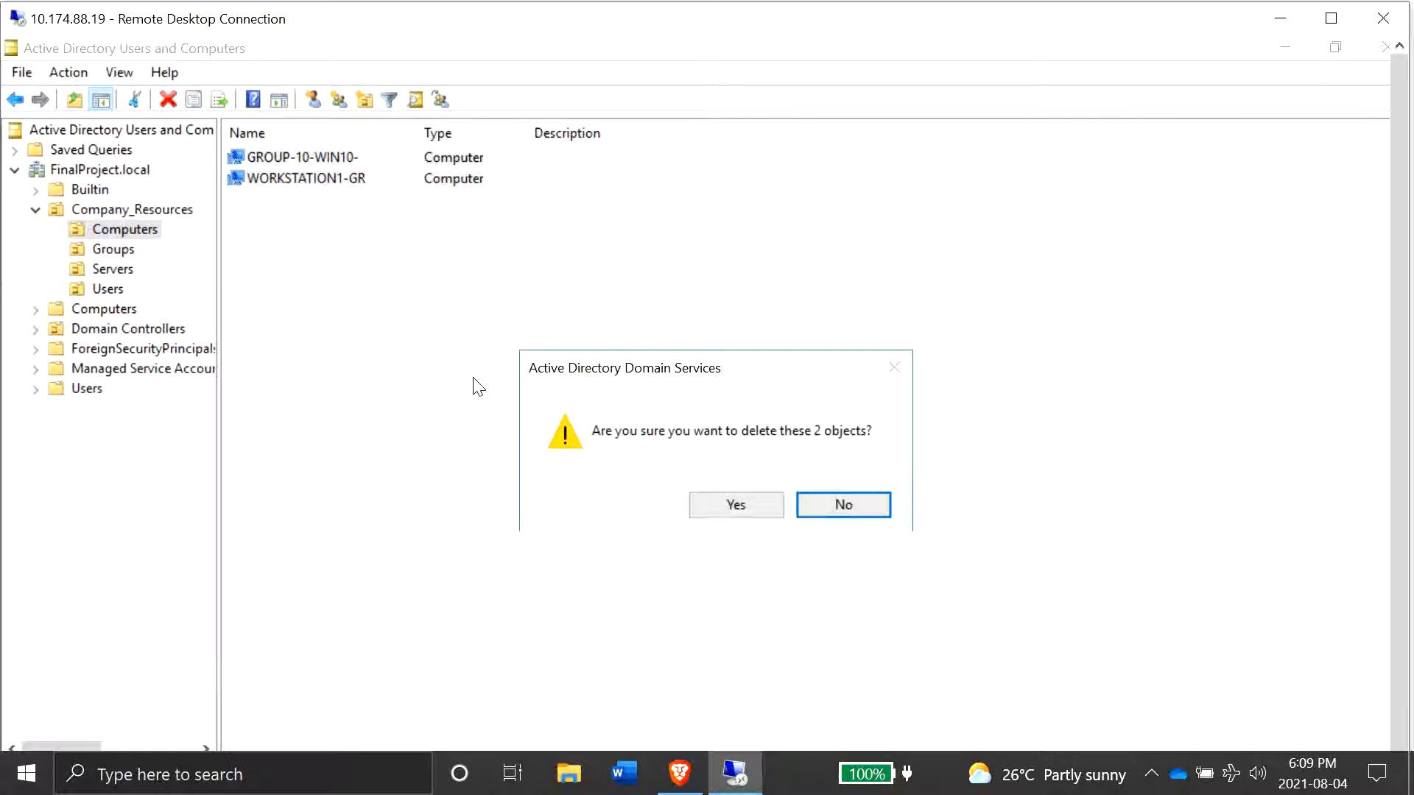
{"action": "left_click", "coordinate": [749, 503]}
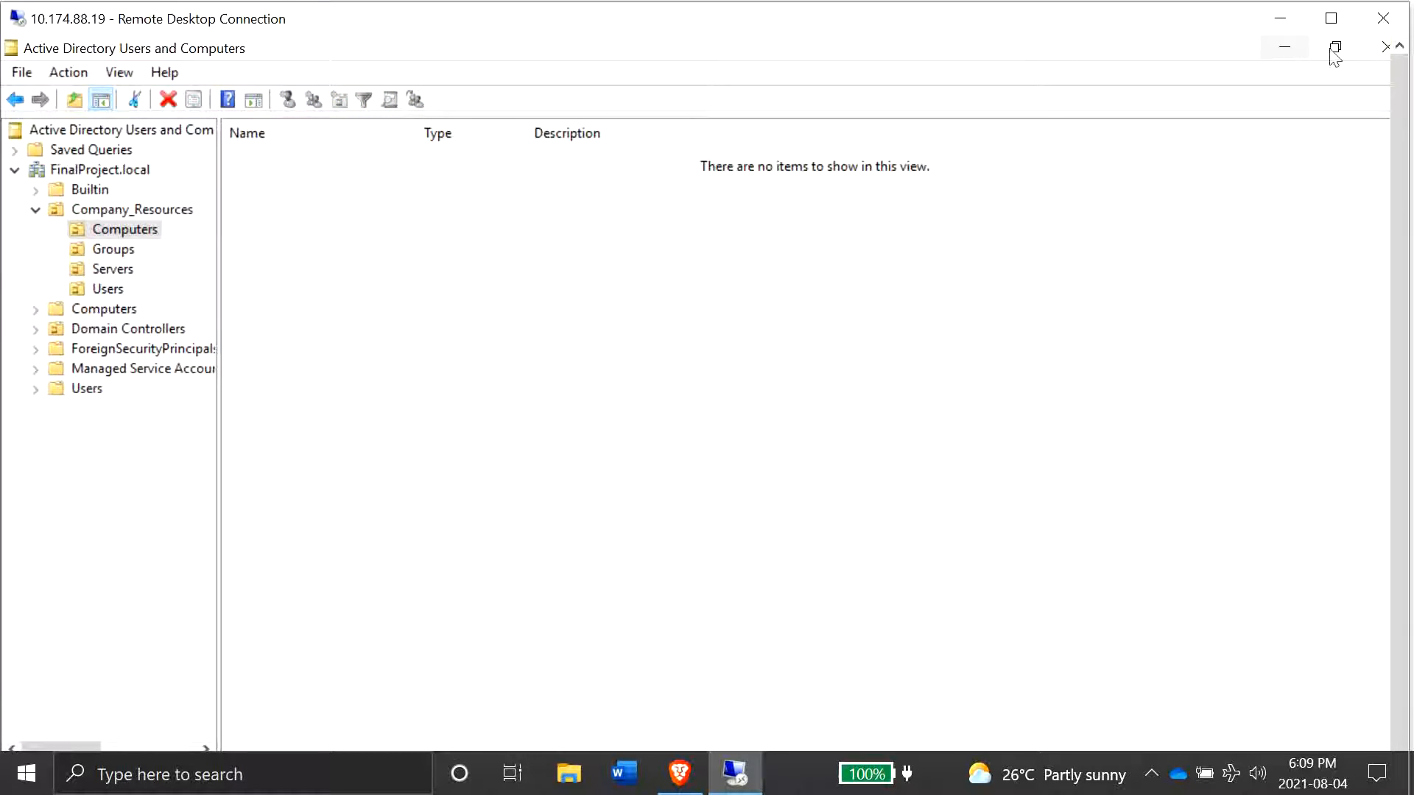
{"action": "left_click", "coordinate": [1373, 49]}
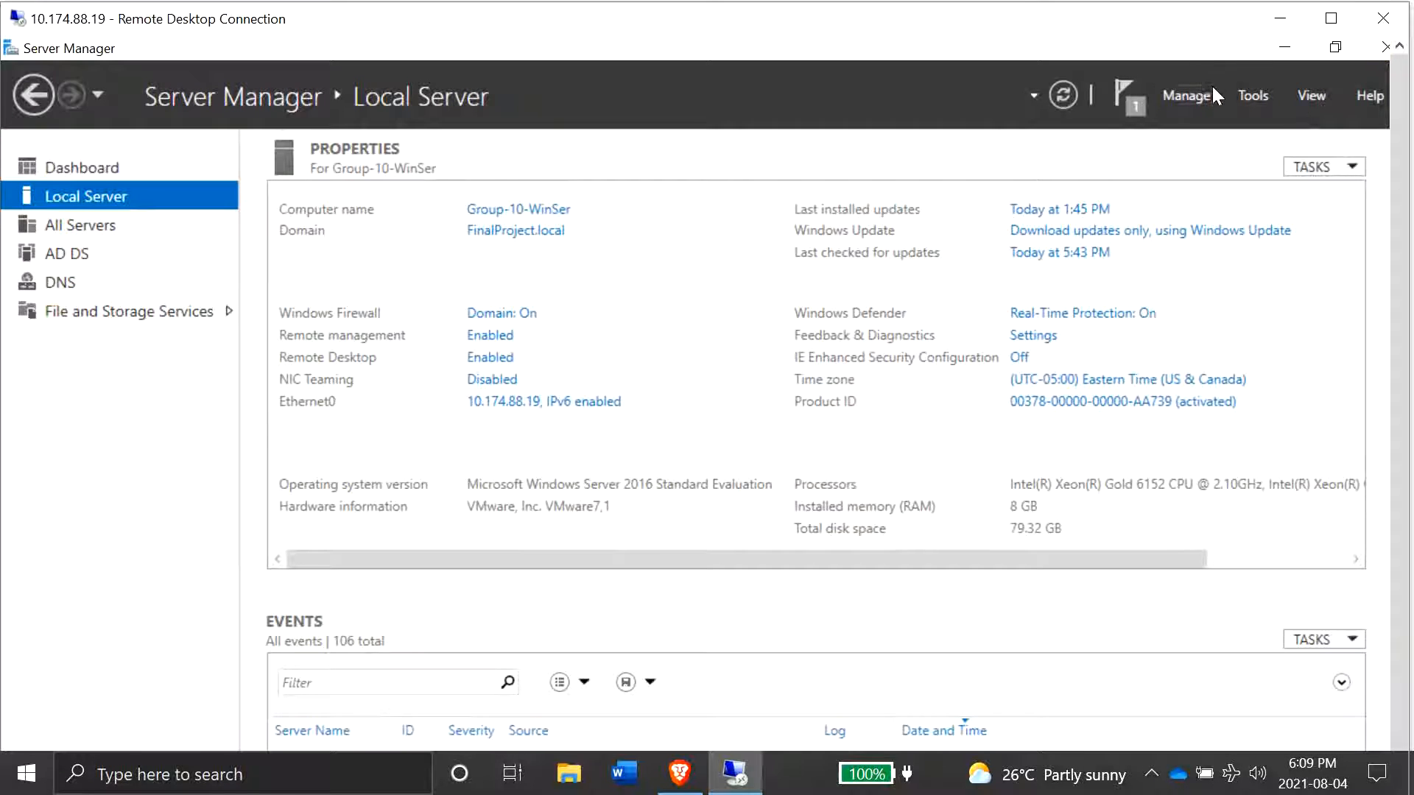
- Open Windows Server Backup from the server tools
{"action": "left_click", "coordinate": [1240, 98]}
{"action": "scroll", "coordinate": [1197, 534], "scroll_direction": "down", "scroll_amount": 2}
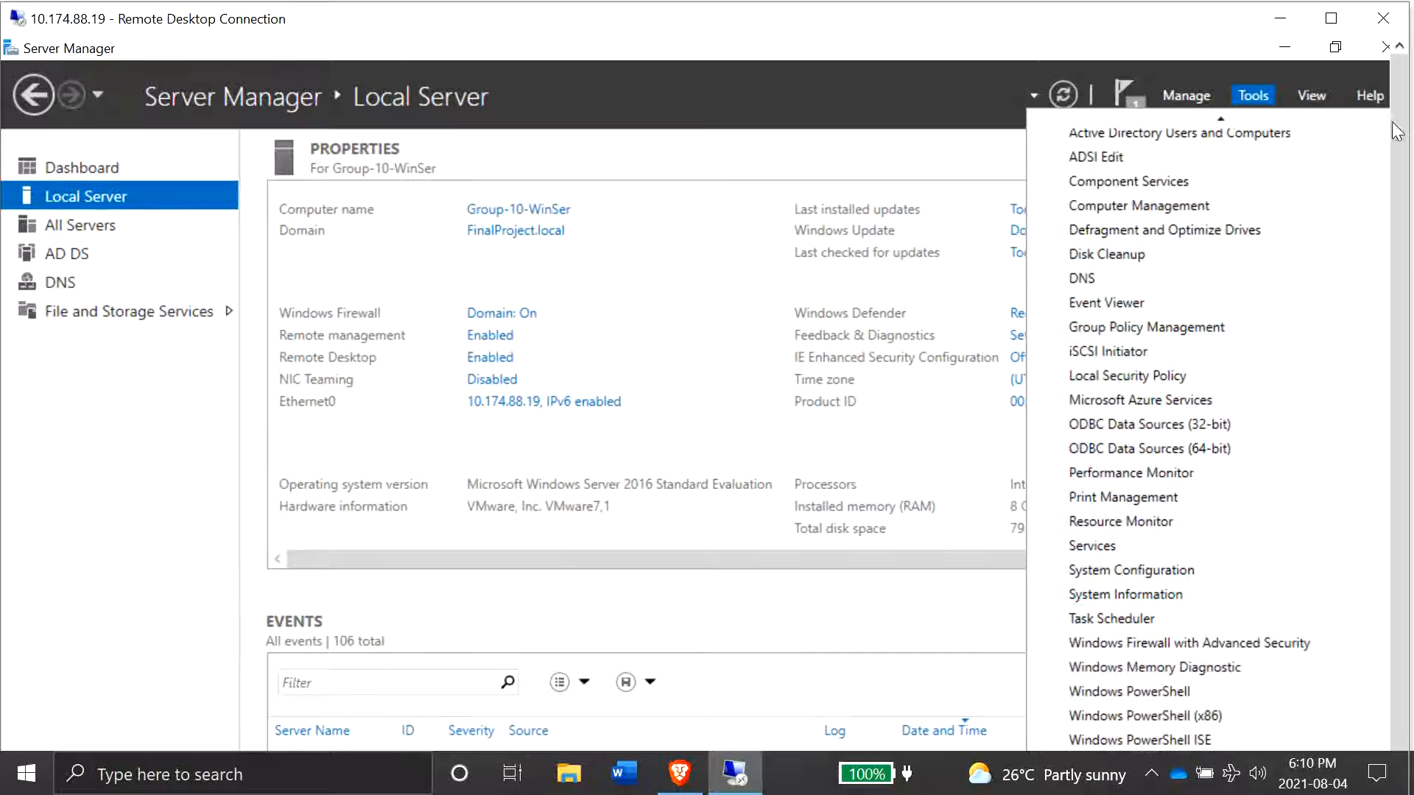
{"action": "left_click_drag", "start_coordinate": [1398, 140], "coordinate": [1412, 289]}
{"action": "scroll", "coordinate": [1297, 440], "scroll_direction": "down", "scroll_amount": 2}
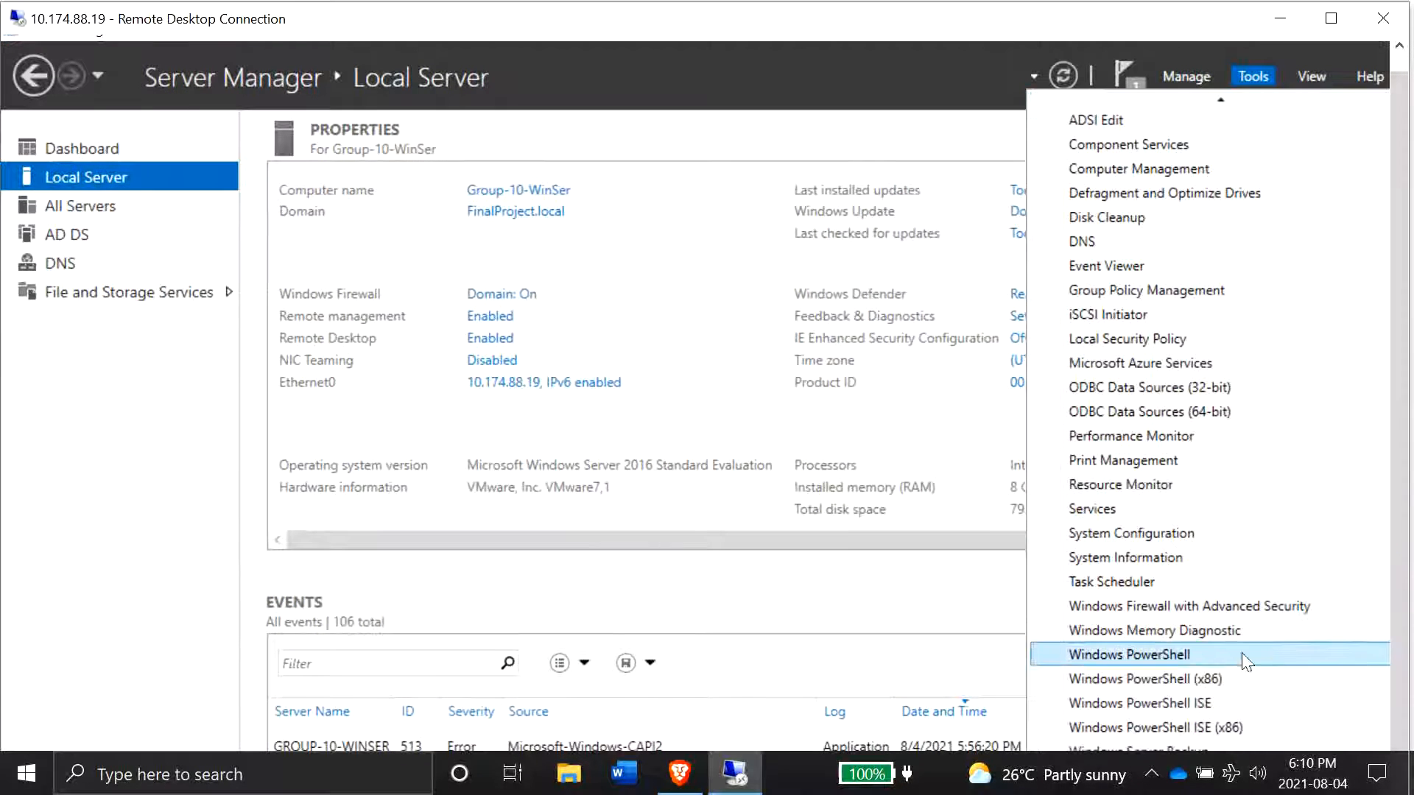
{"action": "left_click", "coordinate": [1330, 19]}
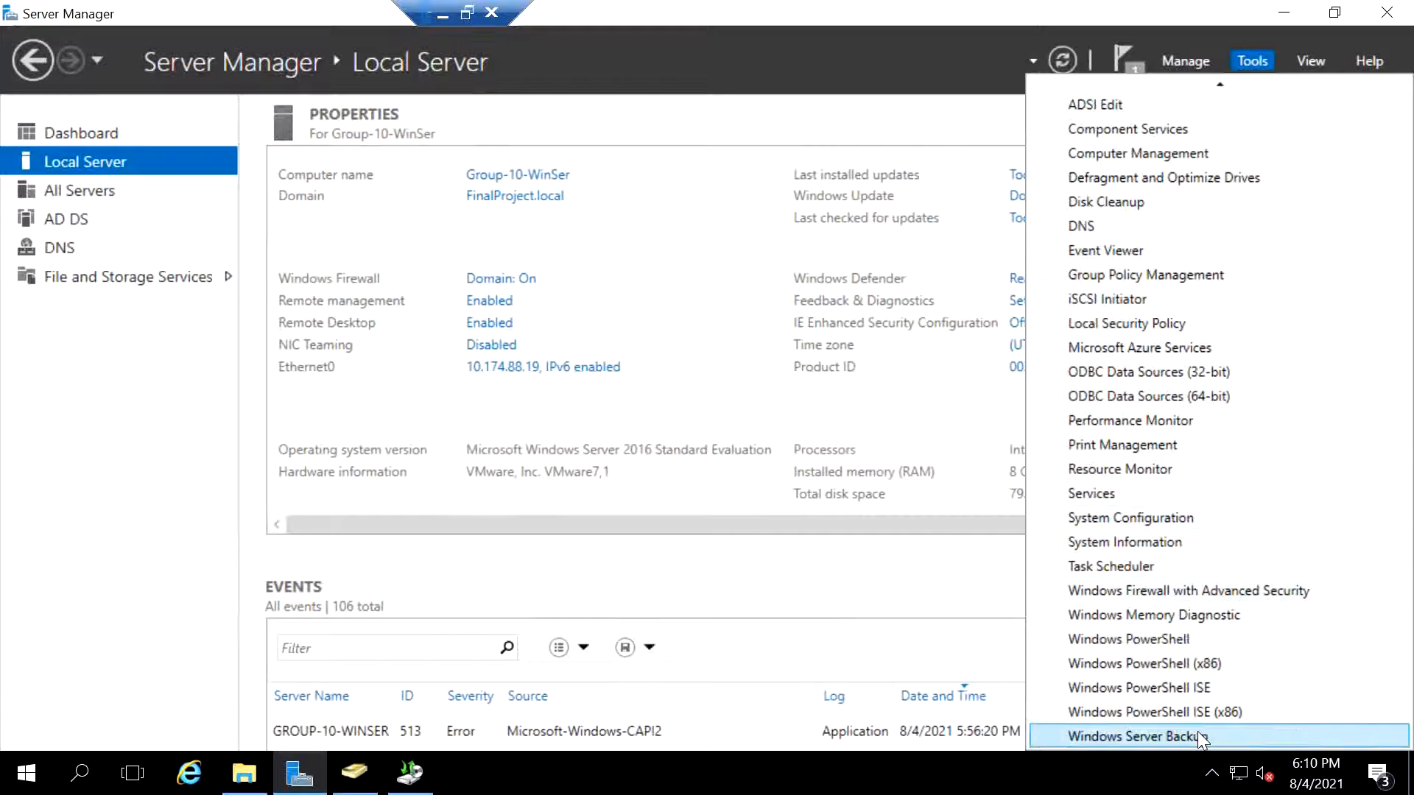
{"action": "left_click", "coordinate": [1197, 731]}
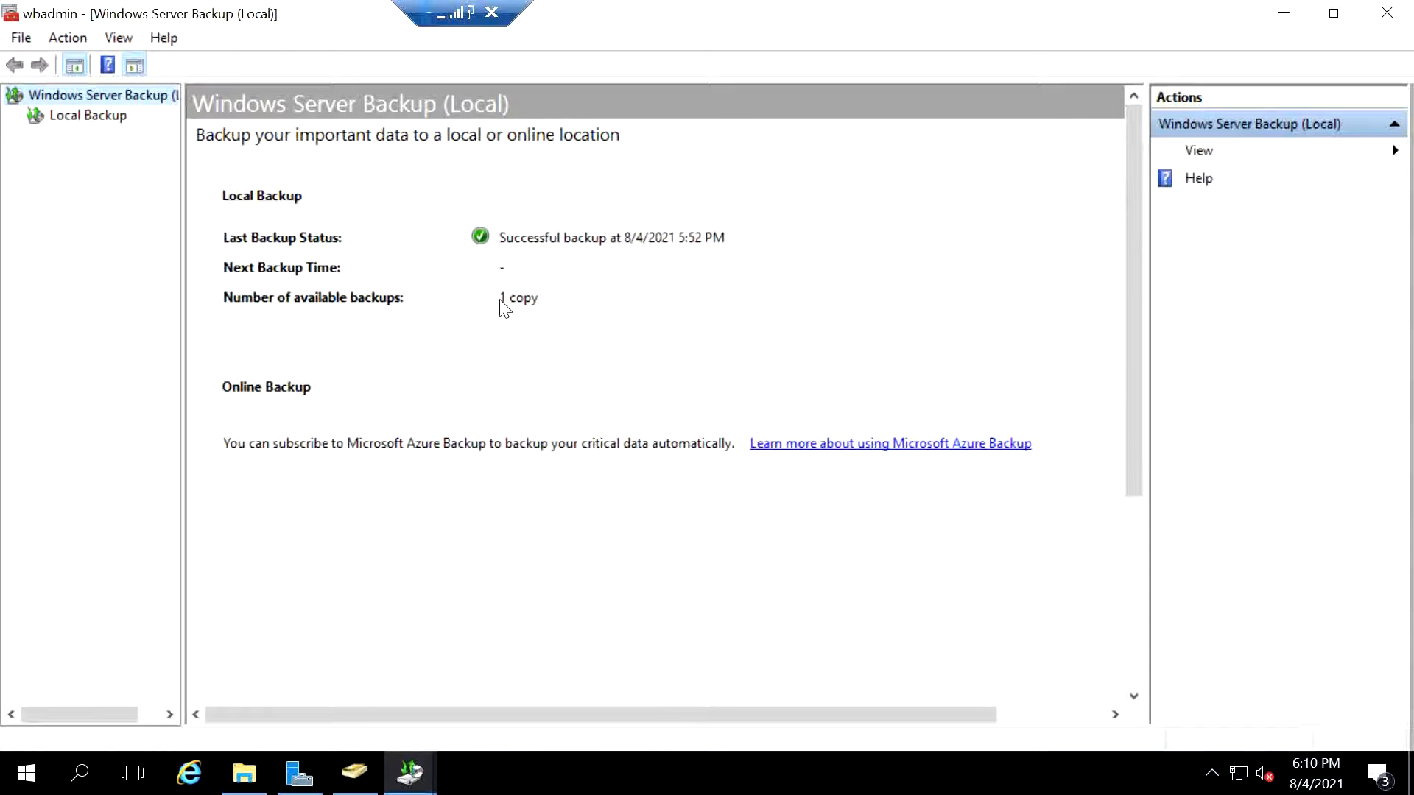
- Start the Recover wizard from Local Backup and choose the 8/4/2021 backup at 5:52 PM
{"action": "left_click", "coordinate": [47, 120]}
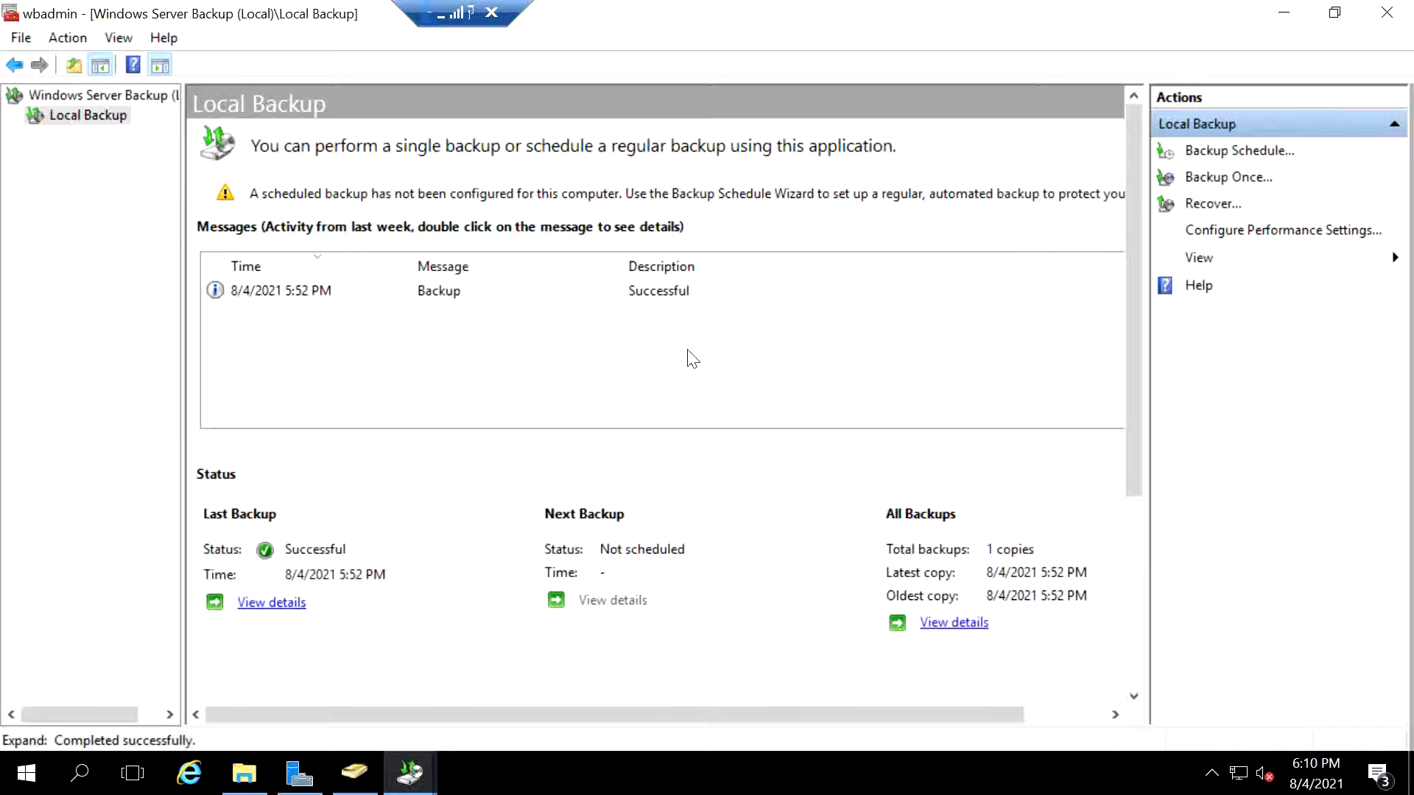
{"action": "left_click", "coordinate": [690, 294]}
{"action": "left_click", "coordinate": [1215, 204]}
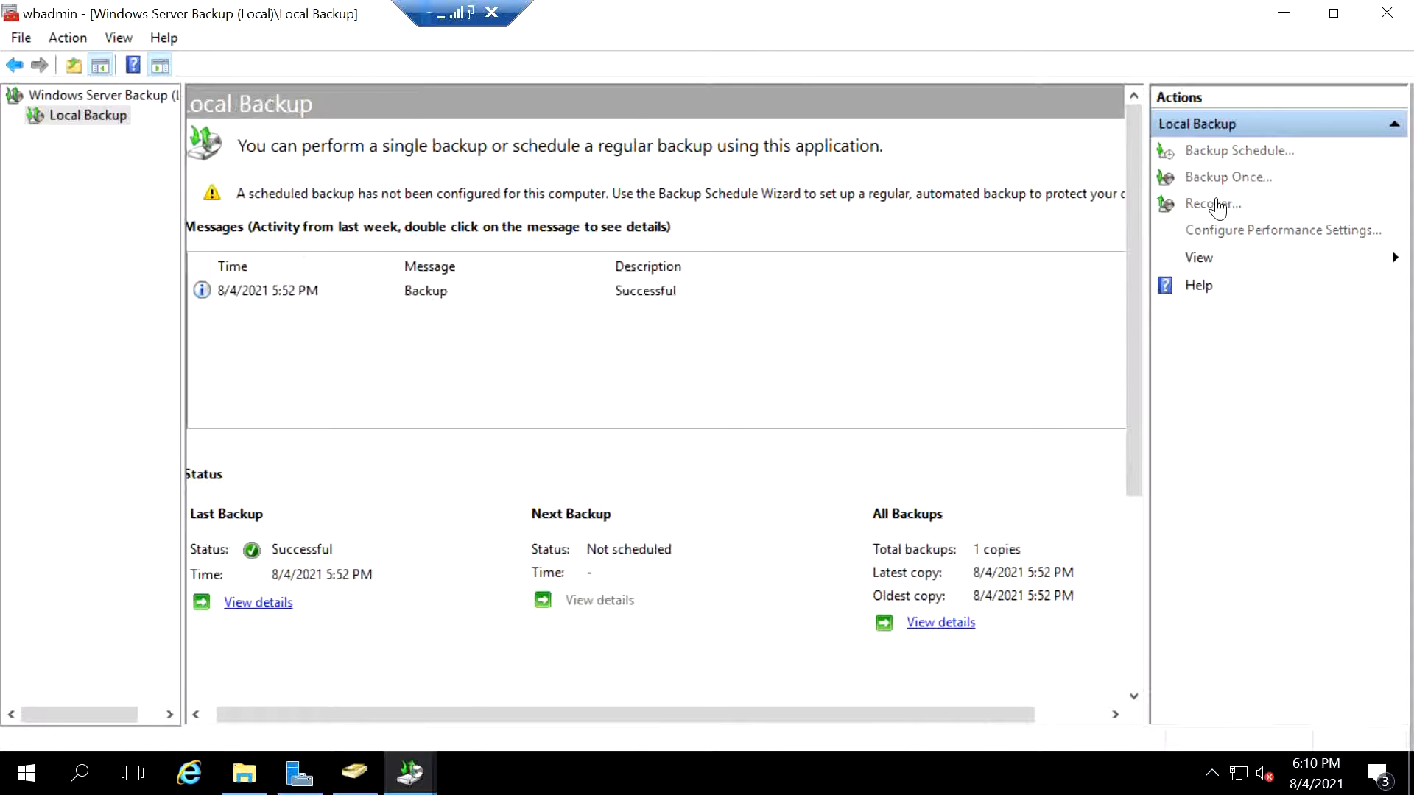
{"action": "left_click", "coordinate": [814, 658]}
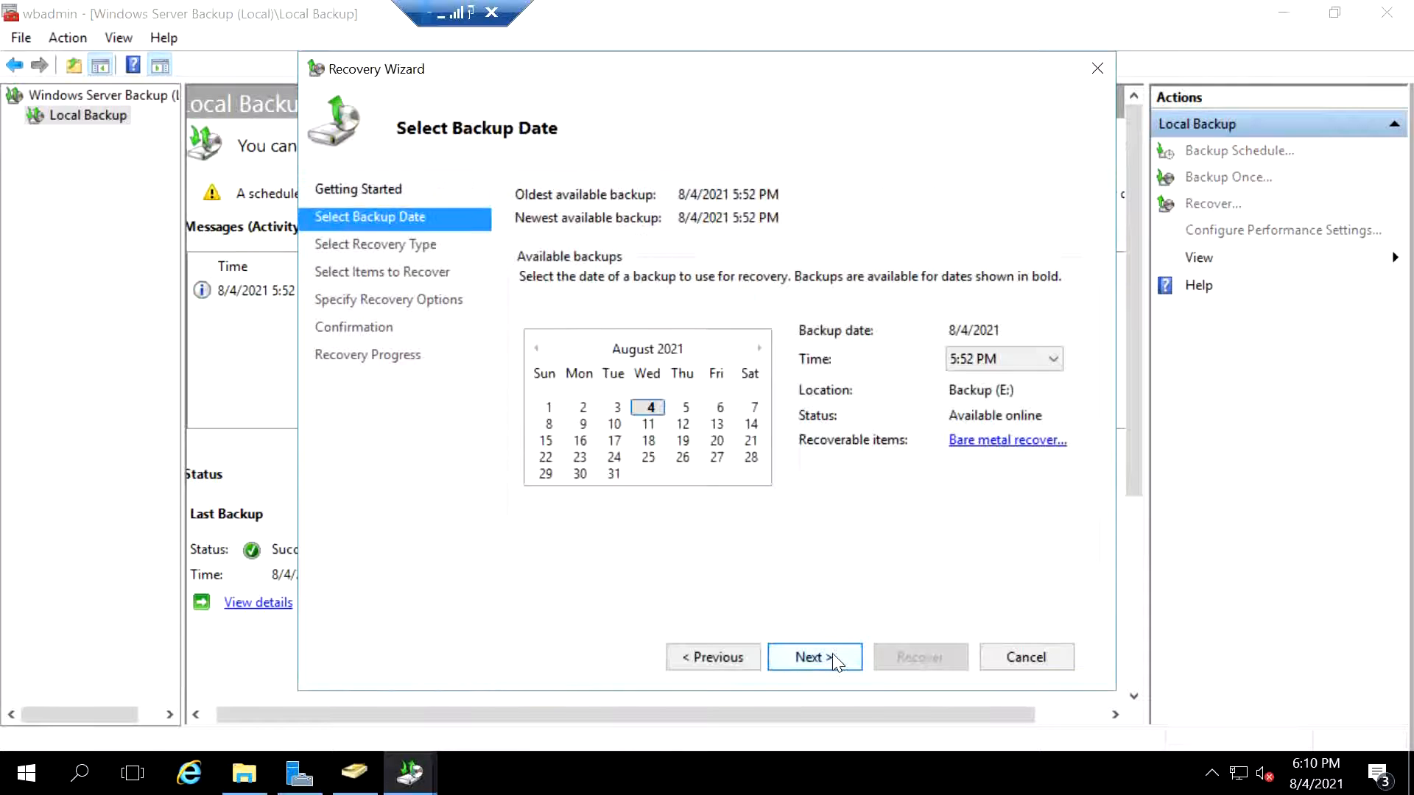
{"action": "left_click", "coordinate": [971, 358]}
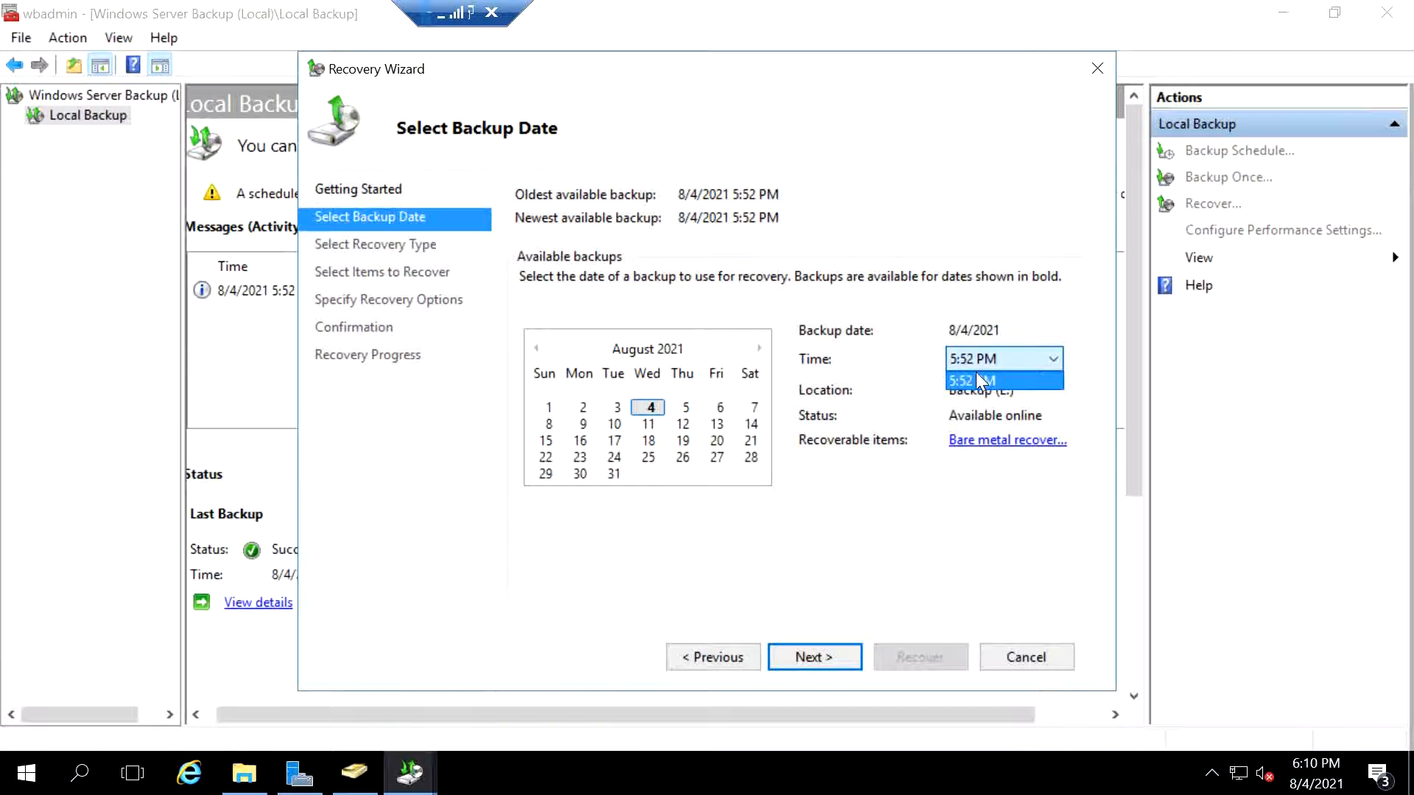
{"action": "left_click", "coordinate": [869, 402]}
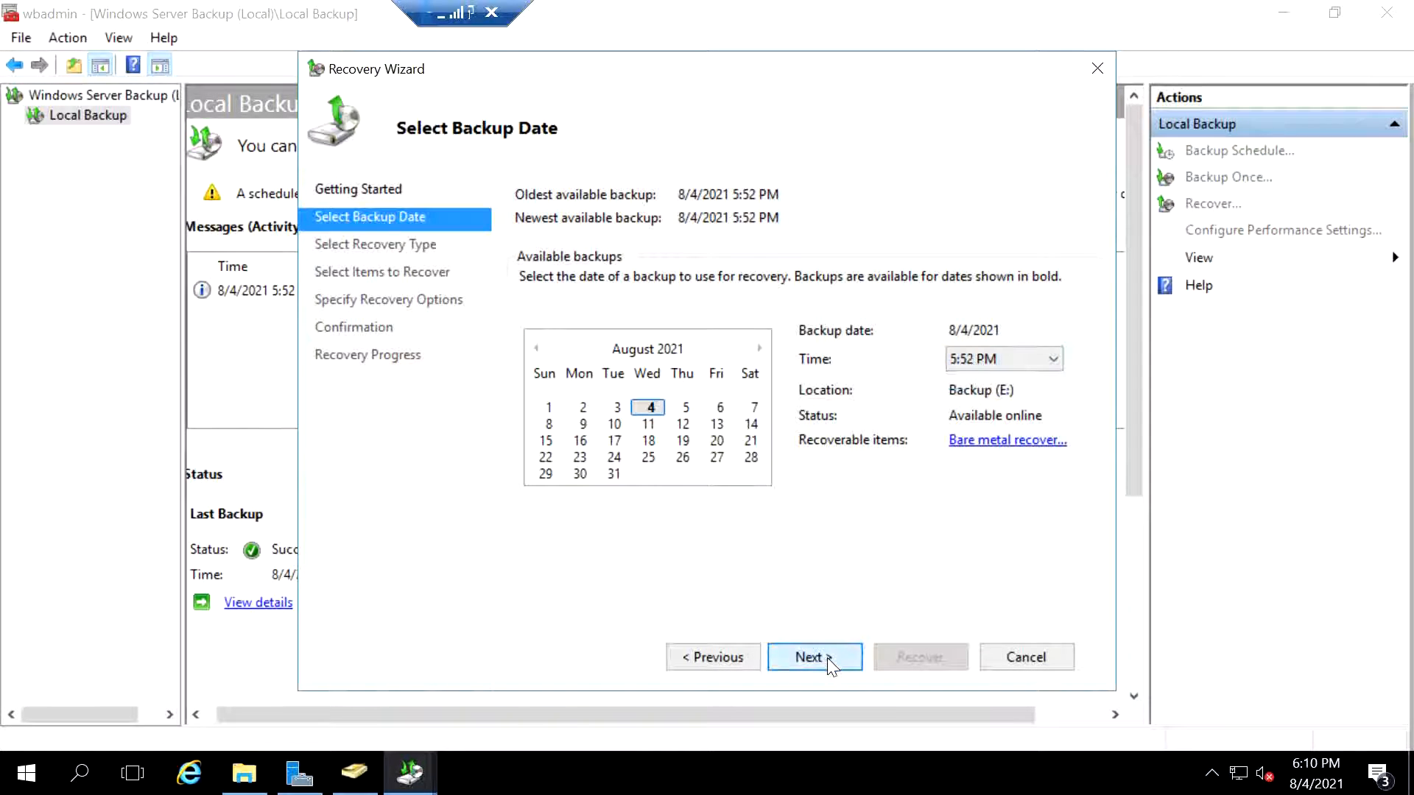
{"action": "left_click", "coordinate": [827, 657]}
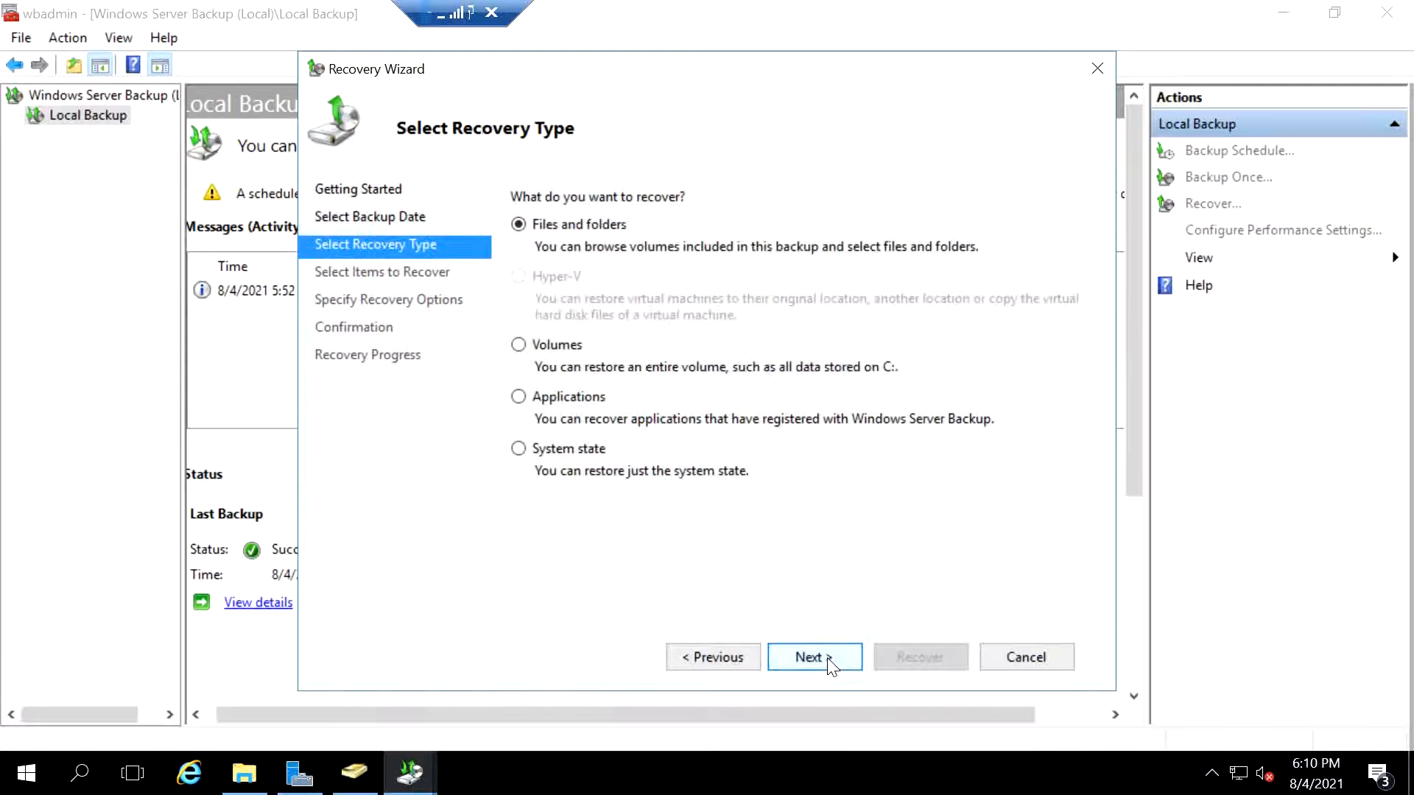
- Try to recover the system state to its original location with an authoritative restore of Active Directory files, then close the wizard
{"action": "left_click", "coordinate": [554, 450]}
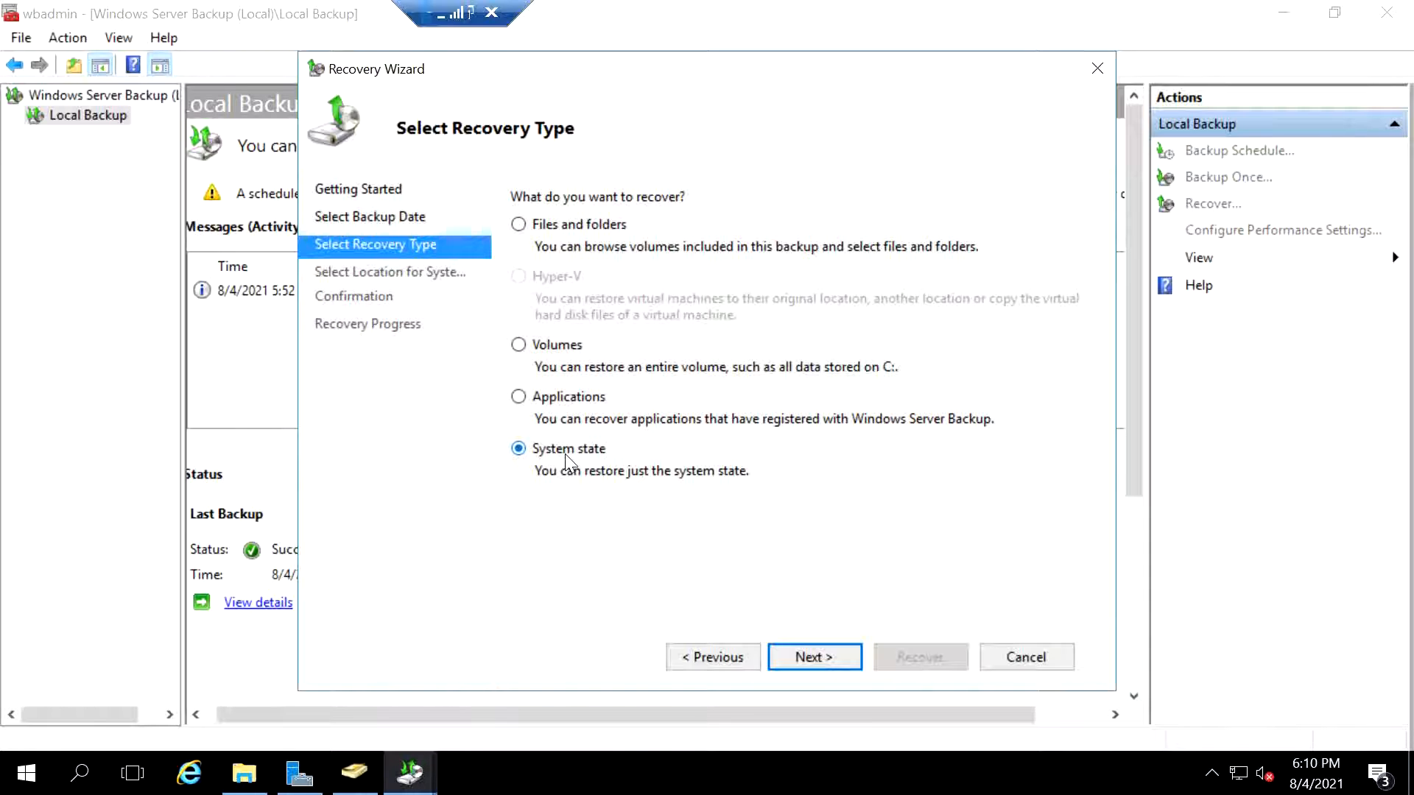
{"action": "left_click", "coordinate": [816, 656]}
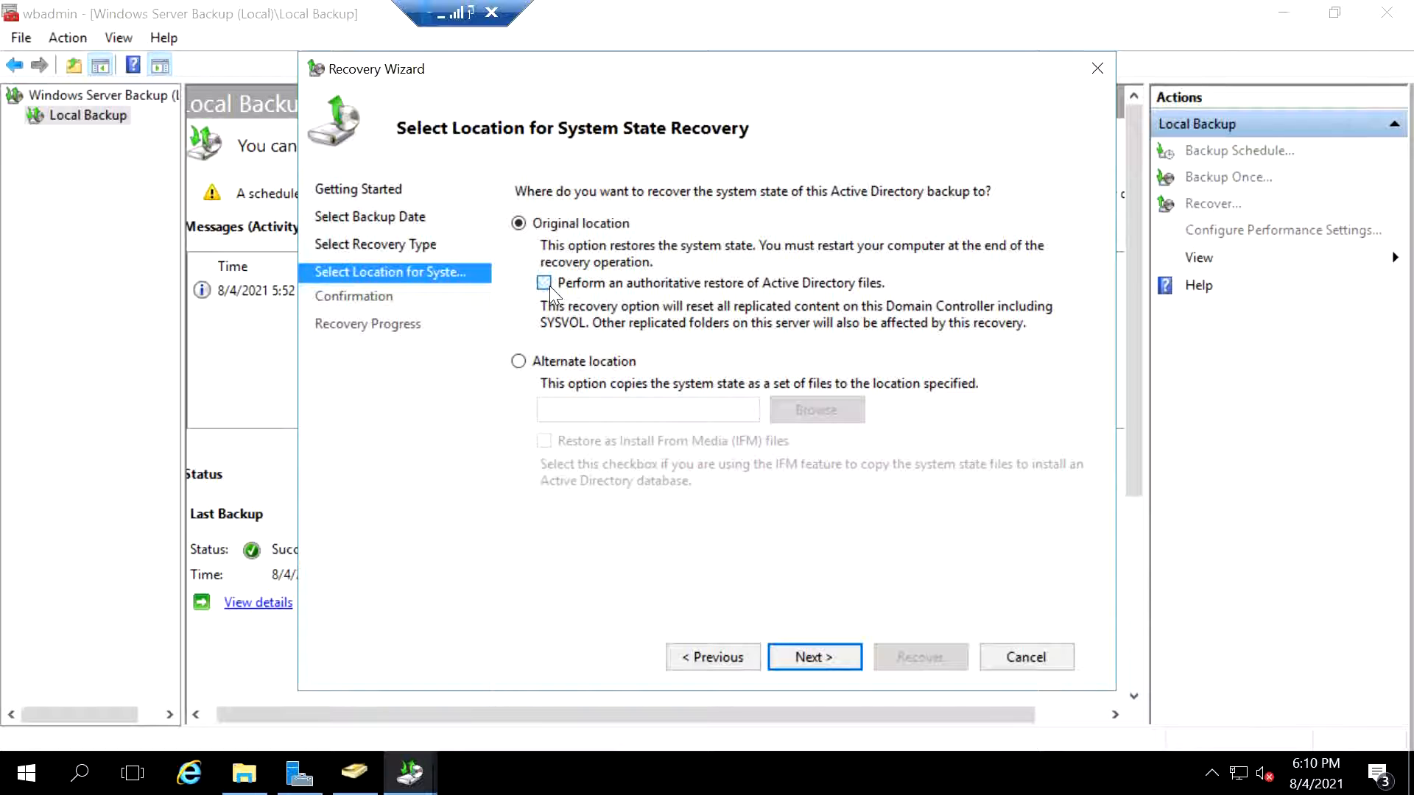
{"action": "left_click", "coordinate": [812, 654]}
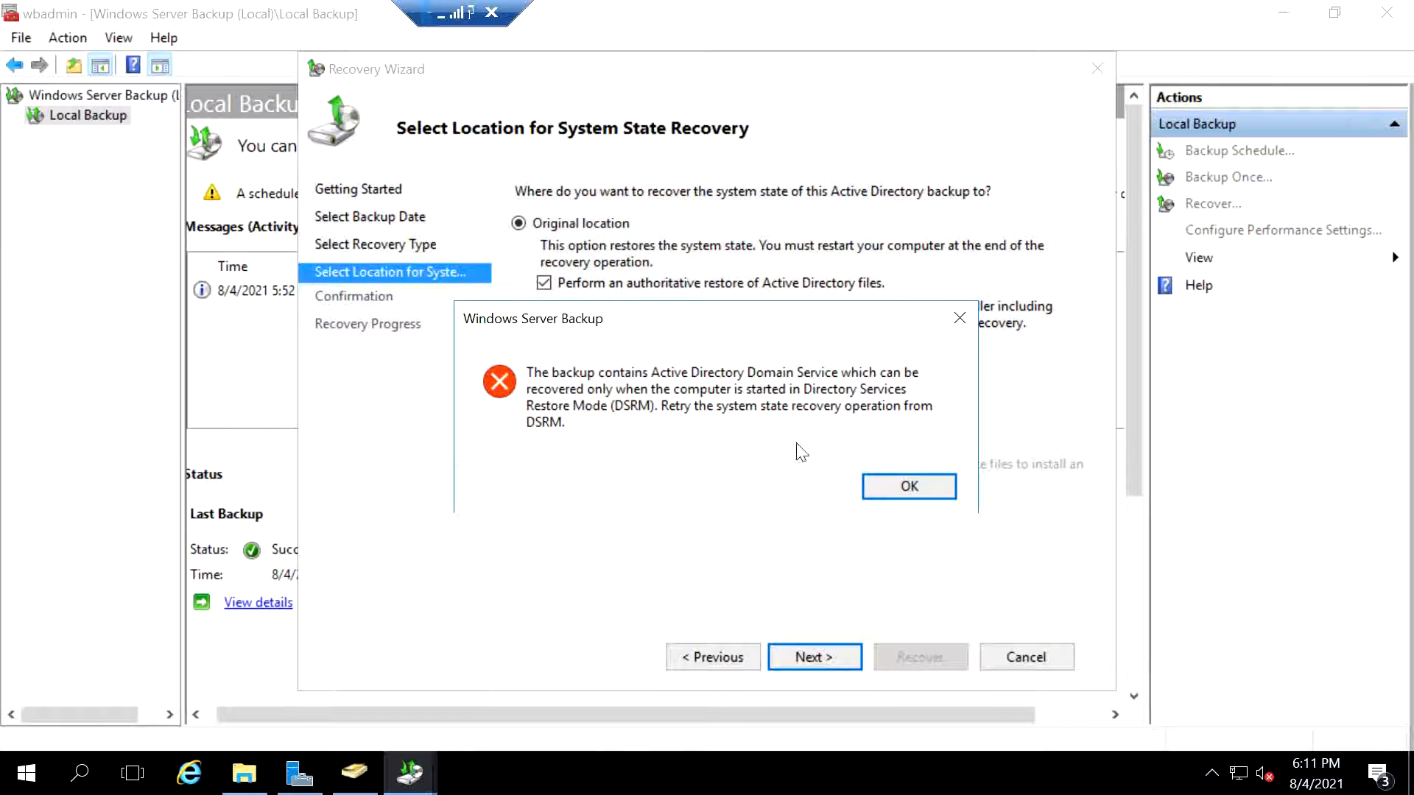
{"action": "key", "text": "Return"}
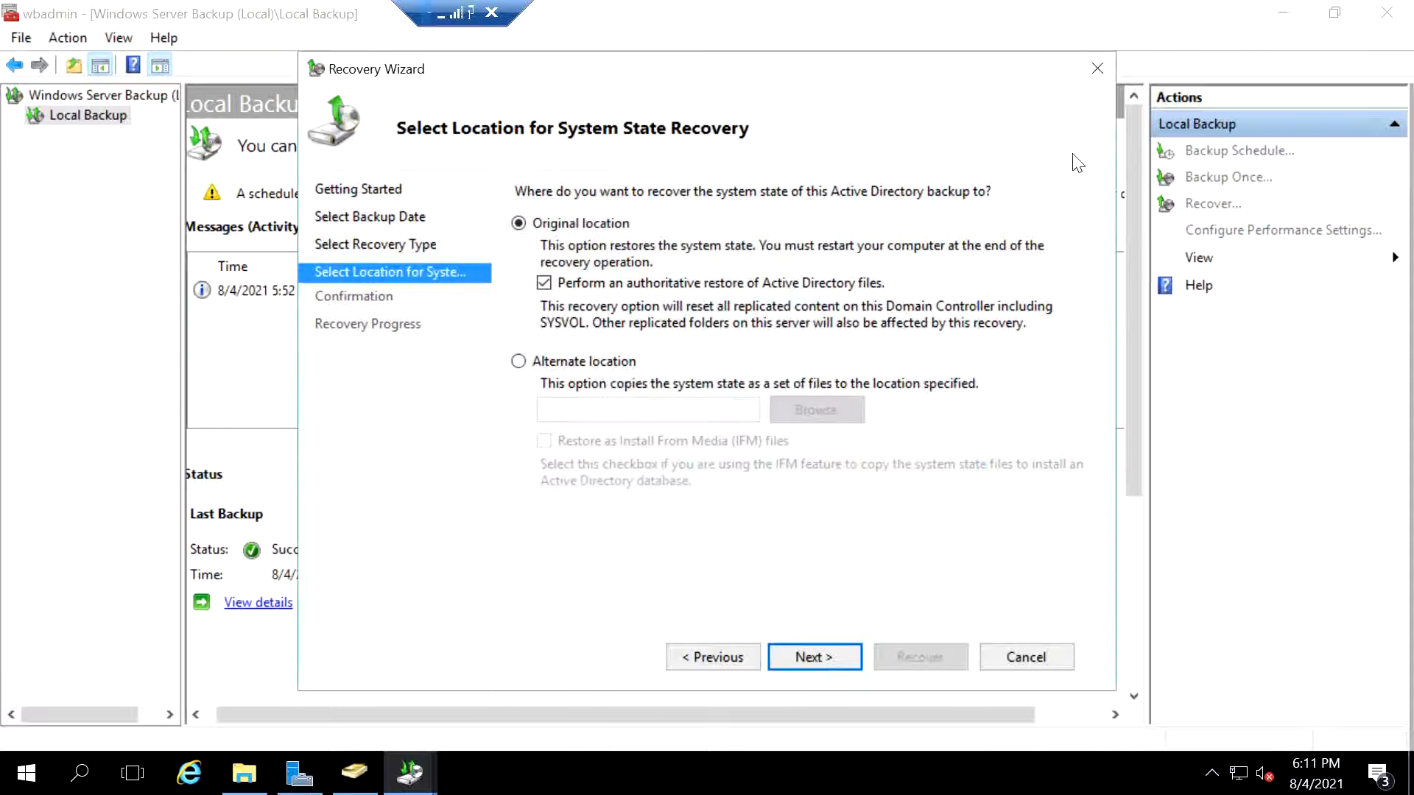
{"action": "left_click", "coordinate": [1097, 68]}
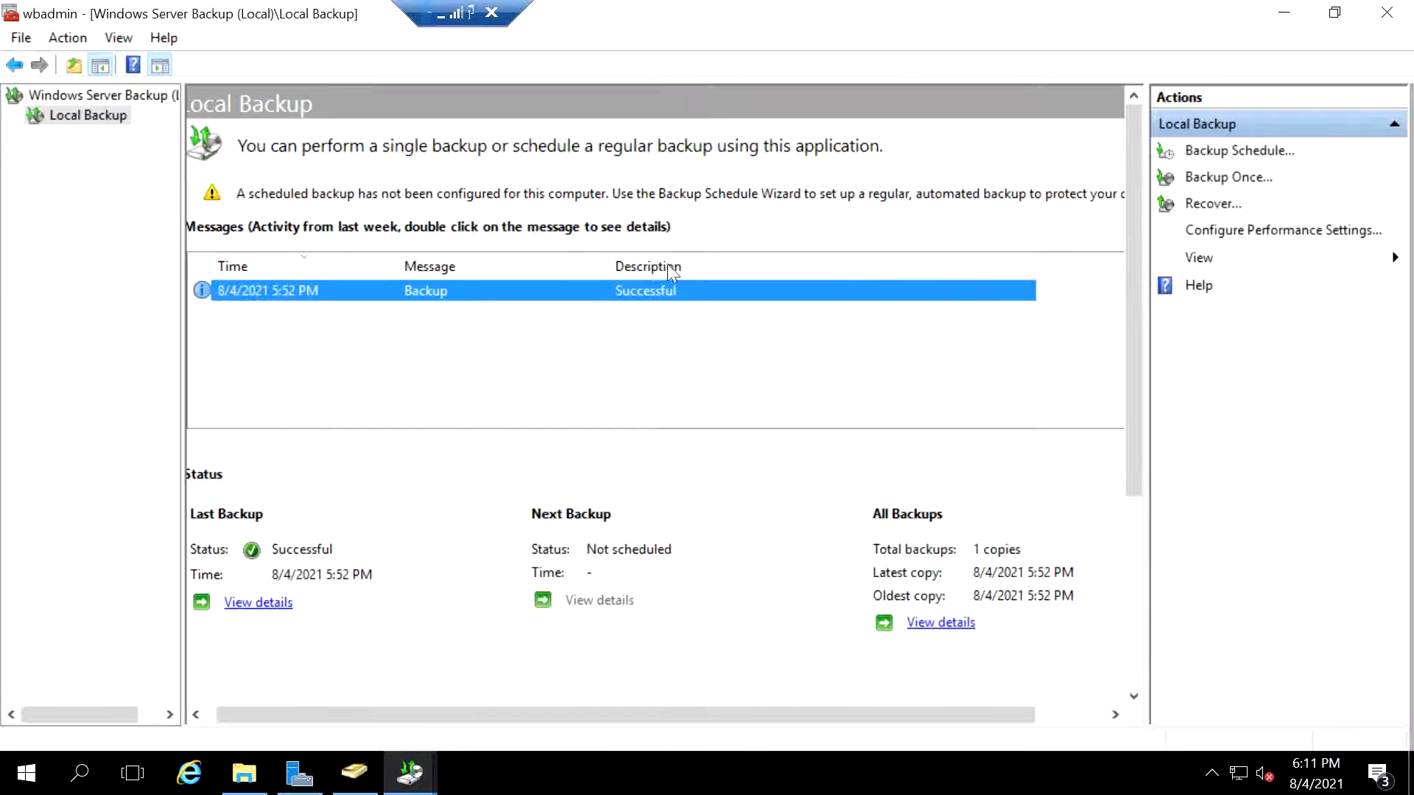
- Search Windows for run and open the Run dialog
{"action": "left_click", "coordinate": [89, 777]}
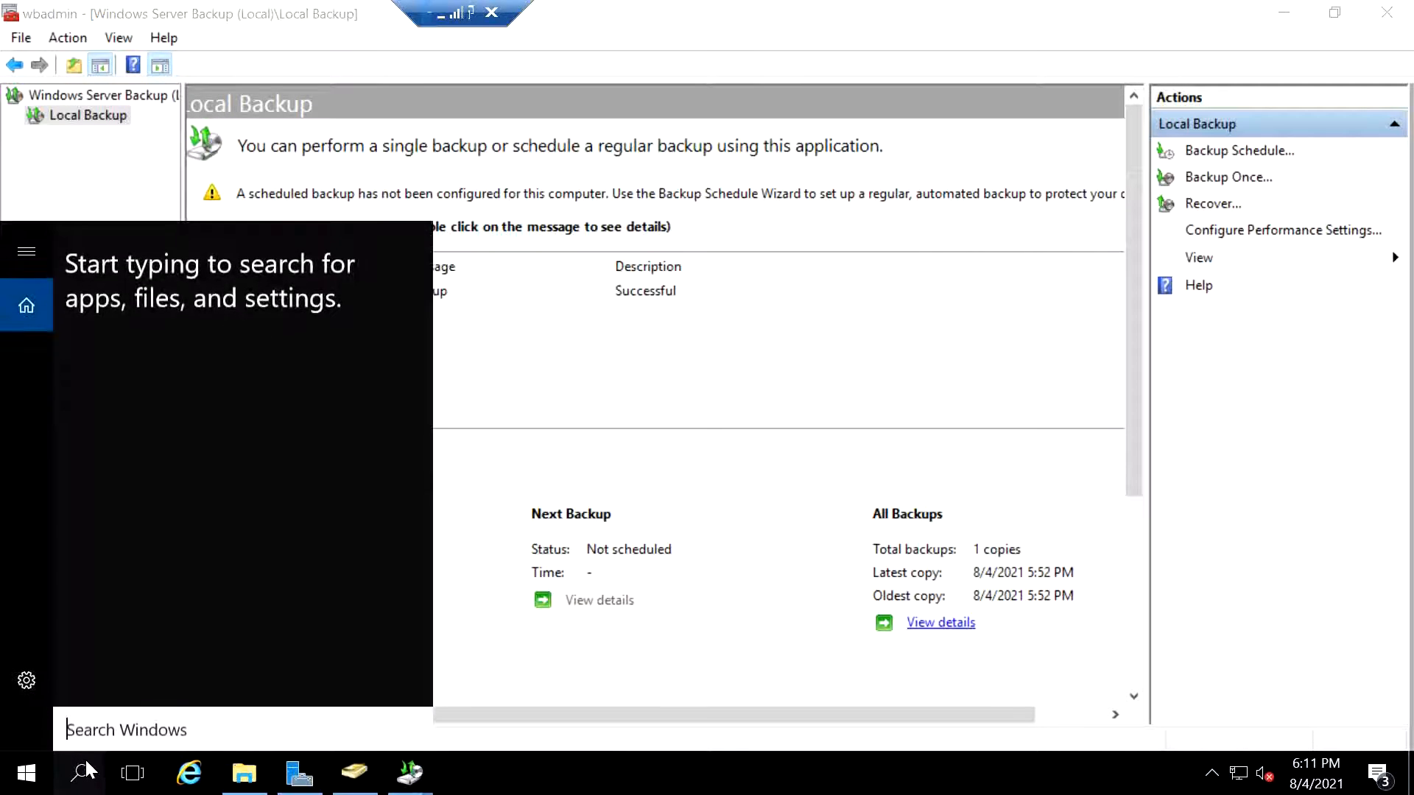
{"action": "type", "text": "run"}
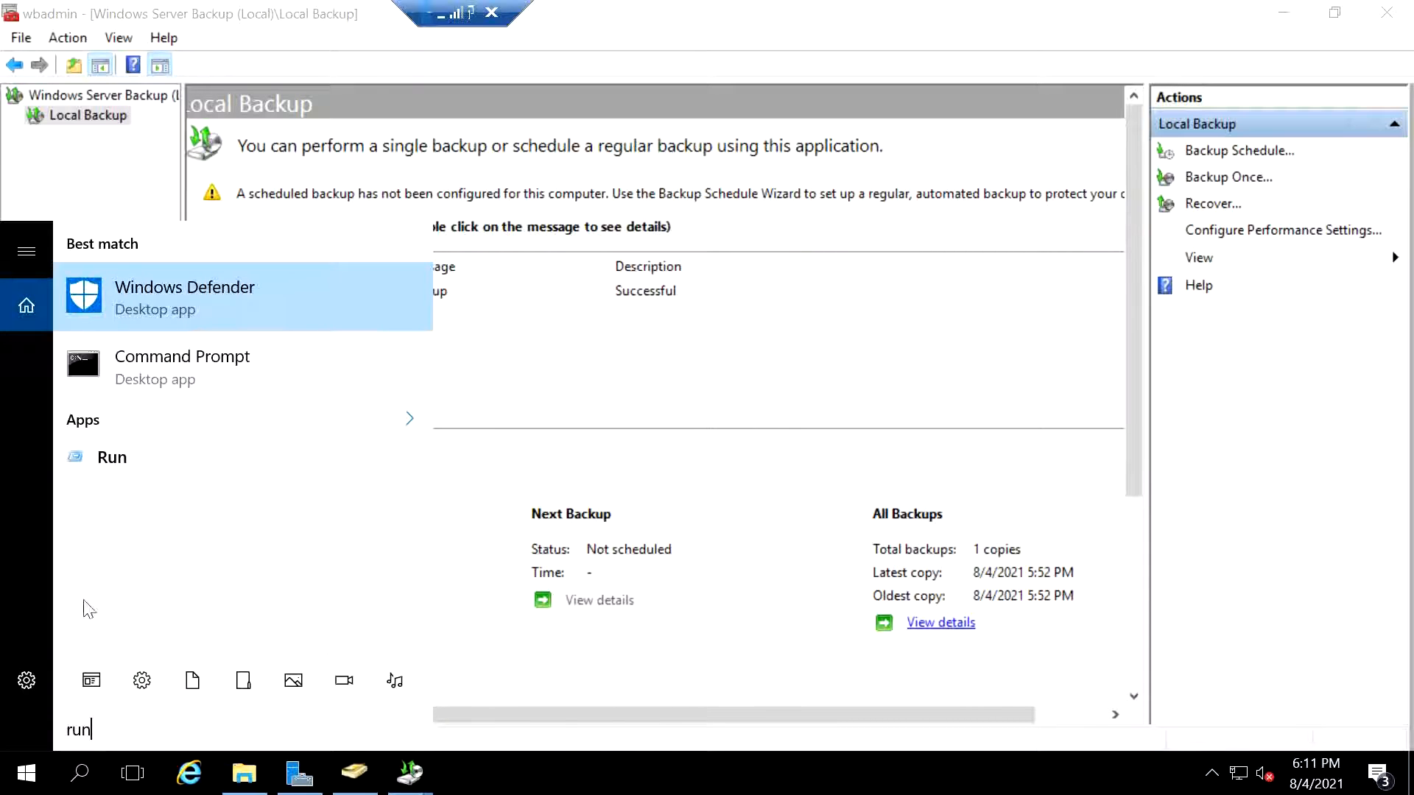
{"action": "left_click", "coordinate": [125, 467]}
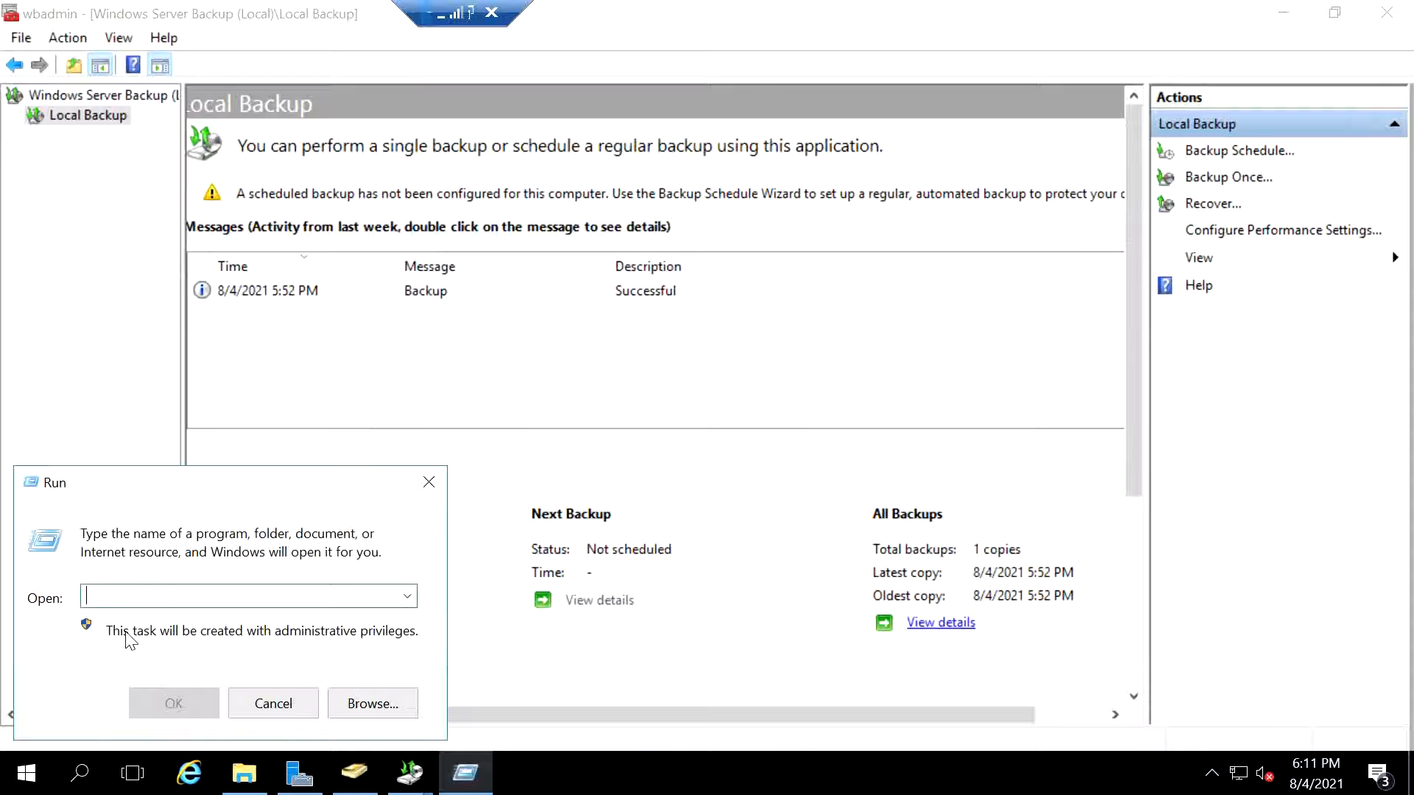
- Open System Configuration with msconfig and set the boot options to Safe boot with Active Directory repair
{"action": "type", "text": "msconfig"}
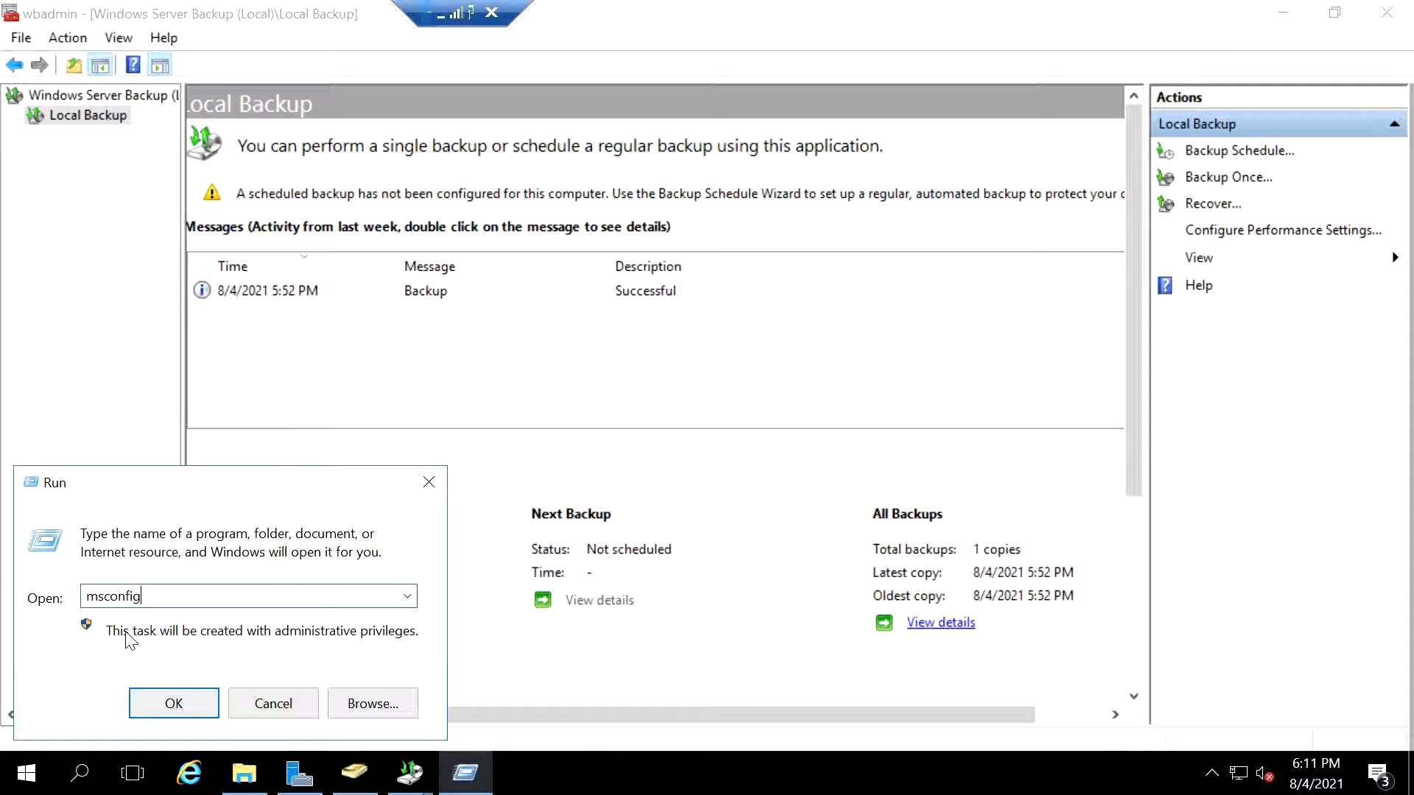
{"action": "key", "text": "Return"}
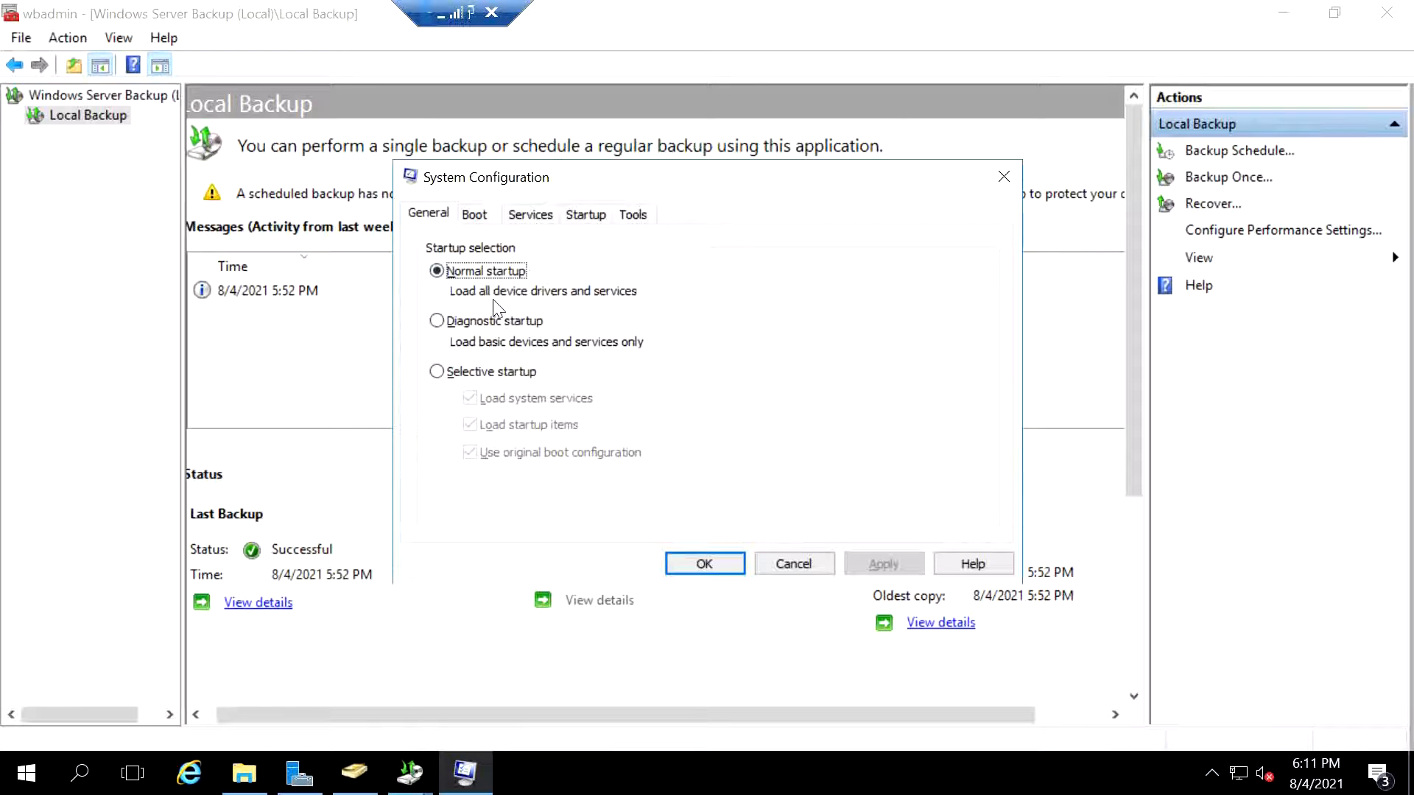
{"action": "left_click", "coordinate": [475, 216]}
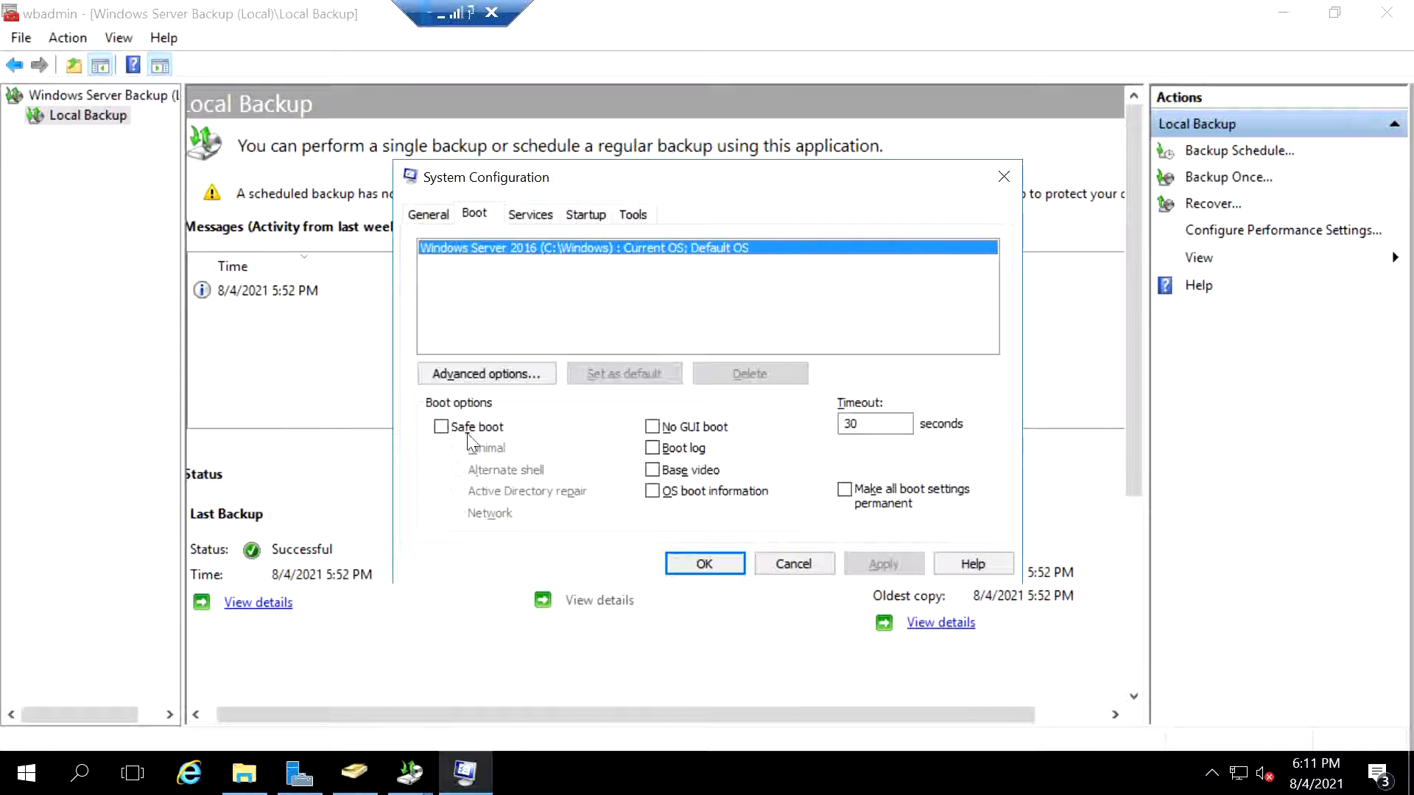
{"action": "left_click", "coordinate": [441, 428]}
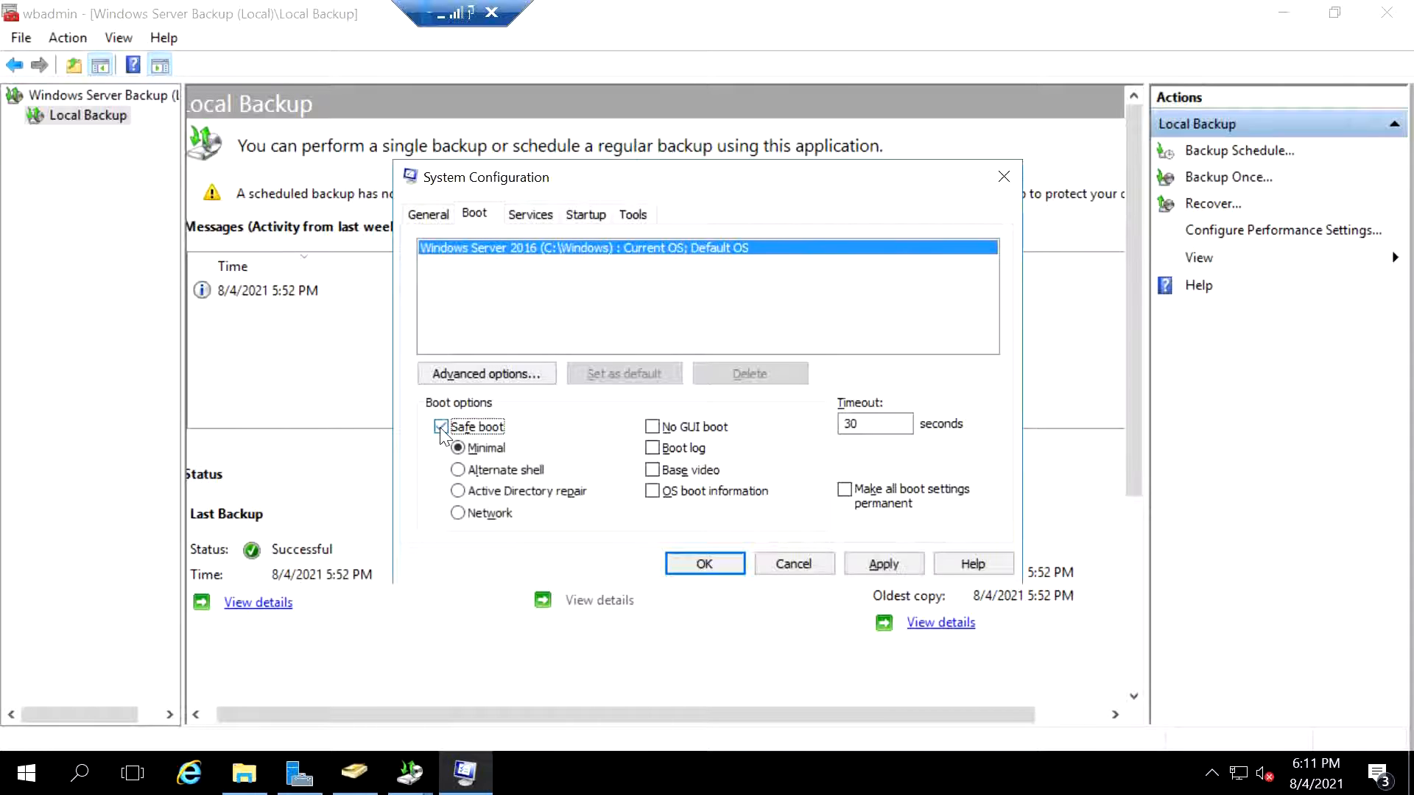
{"action": "left_click", "coordinate": [459, 492]}
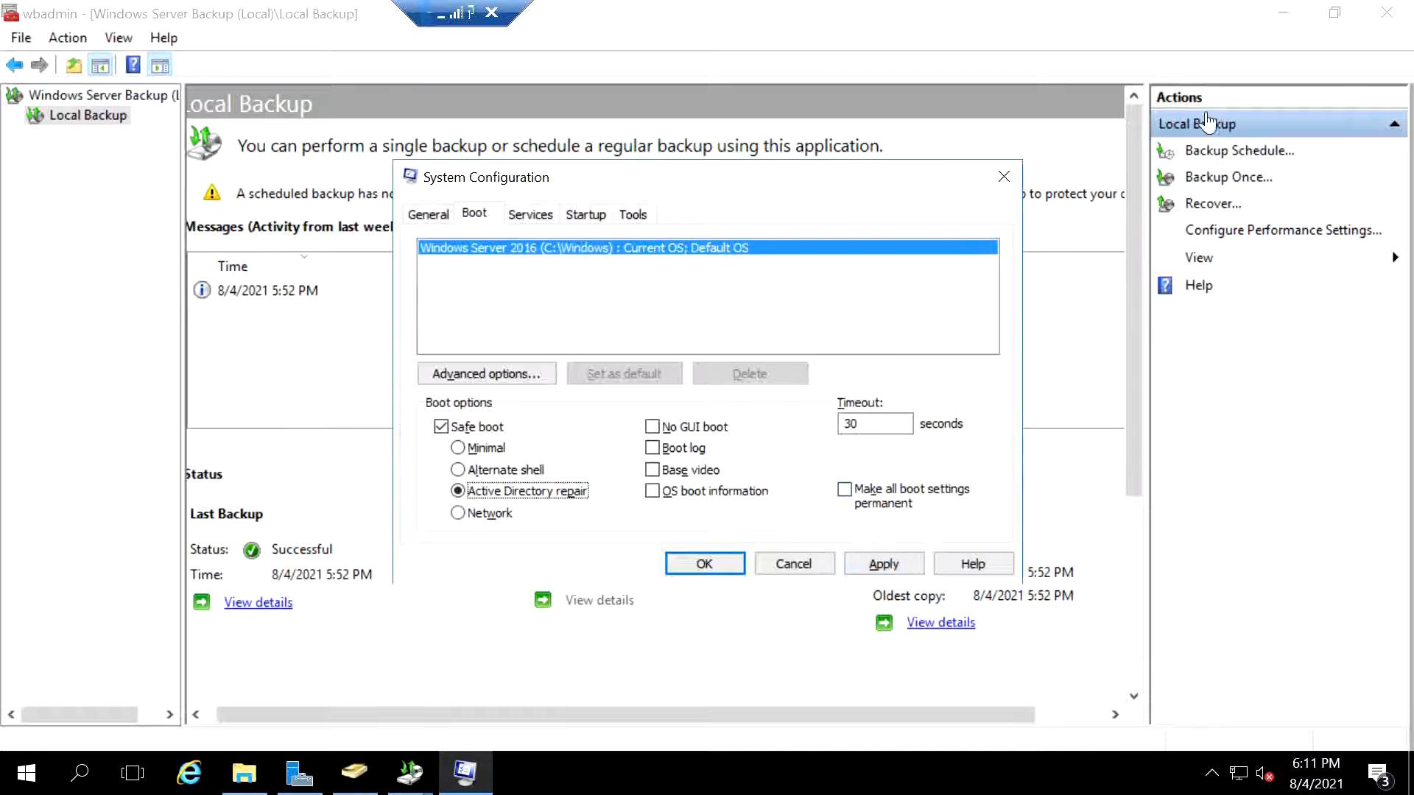
- Close the open Windows Server Backup, Server Manager, Active Directory Users and Computers and File Explorer windows
{"action": "left_click", "coordinate": [1384, 15]}
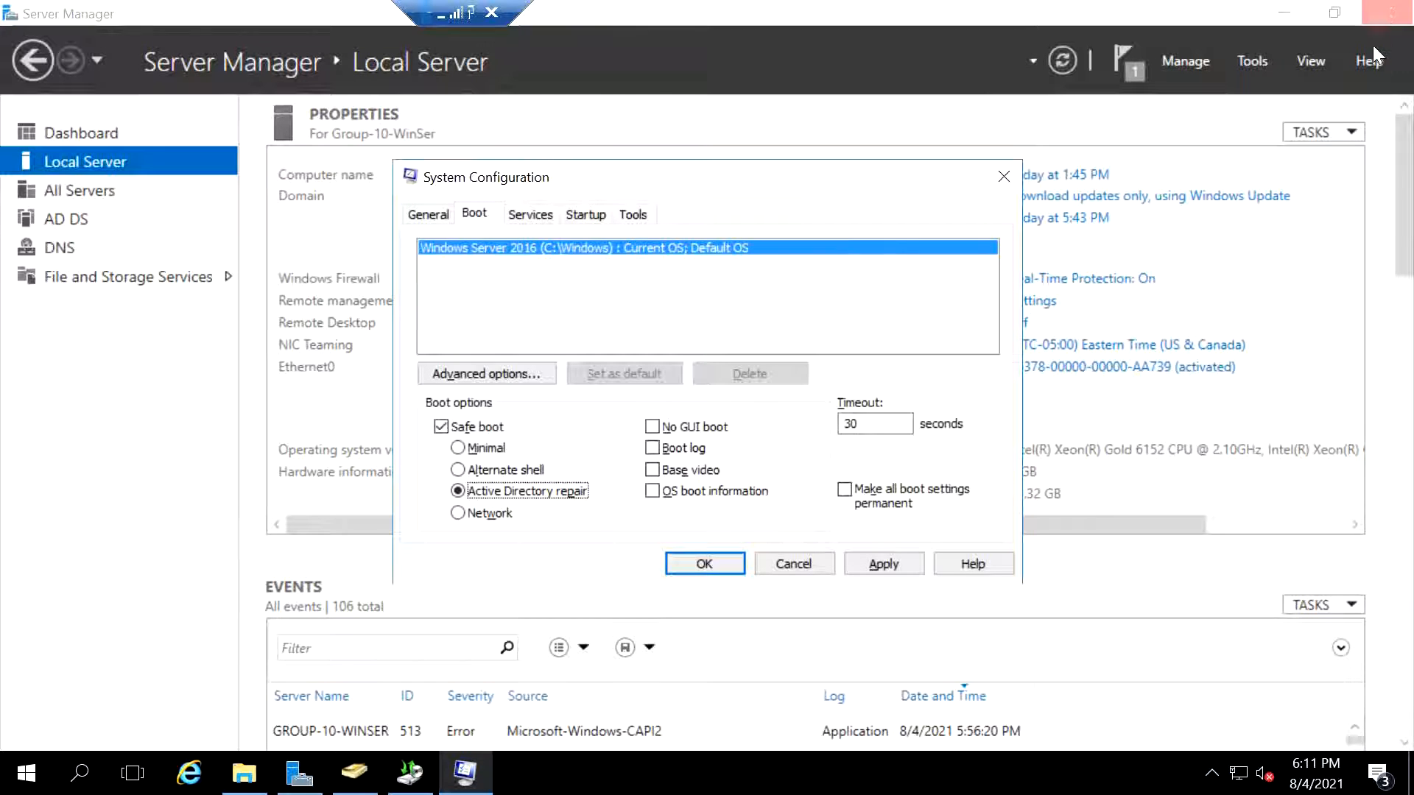
{"action": "left_click", "coordinate": [299, 772]}
{"action": "left_click", "coordinate": [303, 773]}
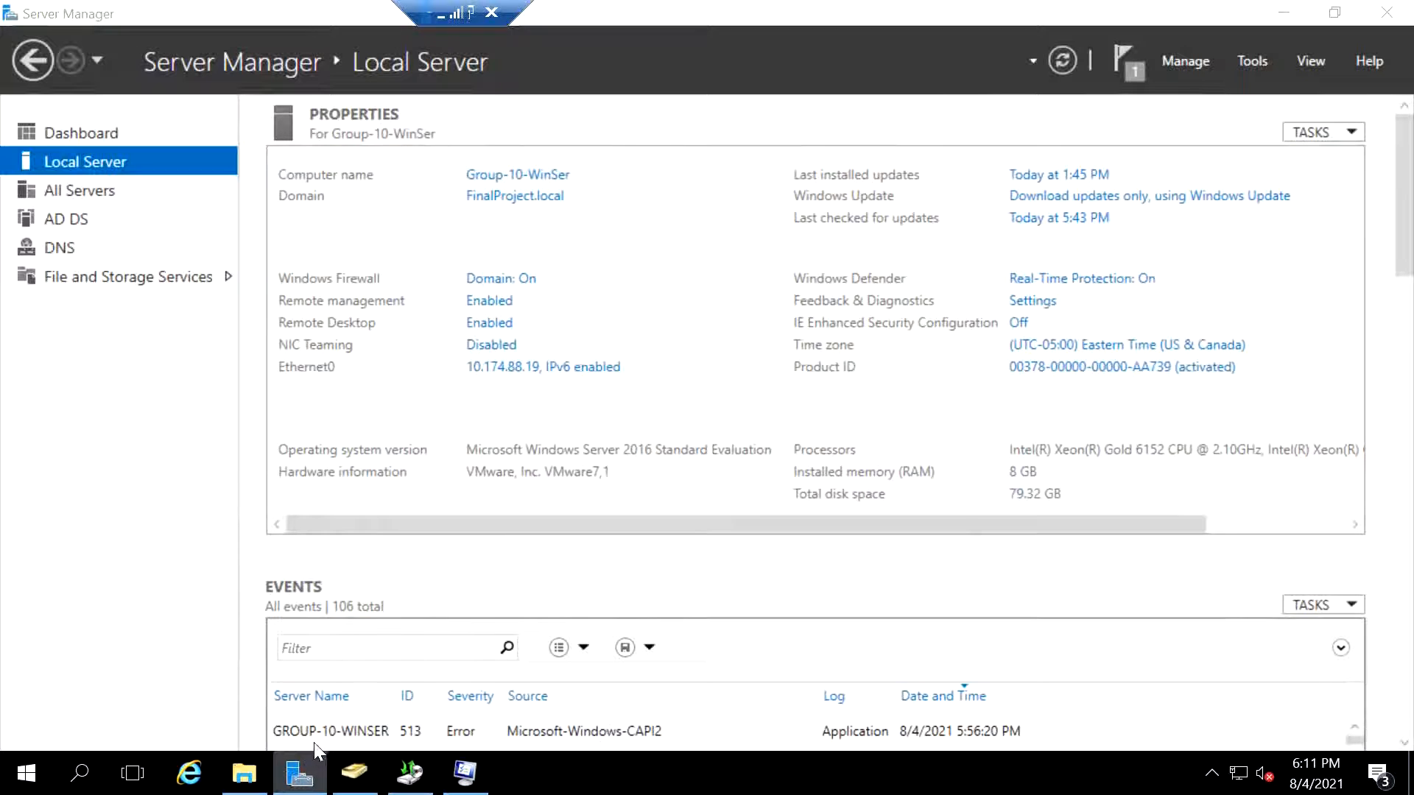
{"action": "right_click", "coordinate": [295, 781]}
{"action": "left_click", "coordinate": [215, 722]}
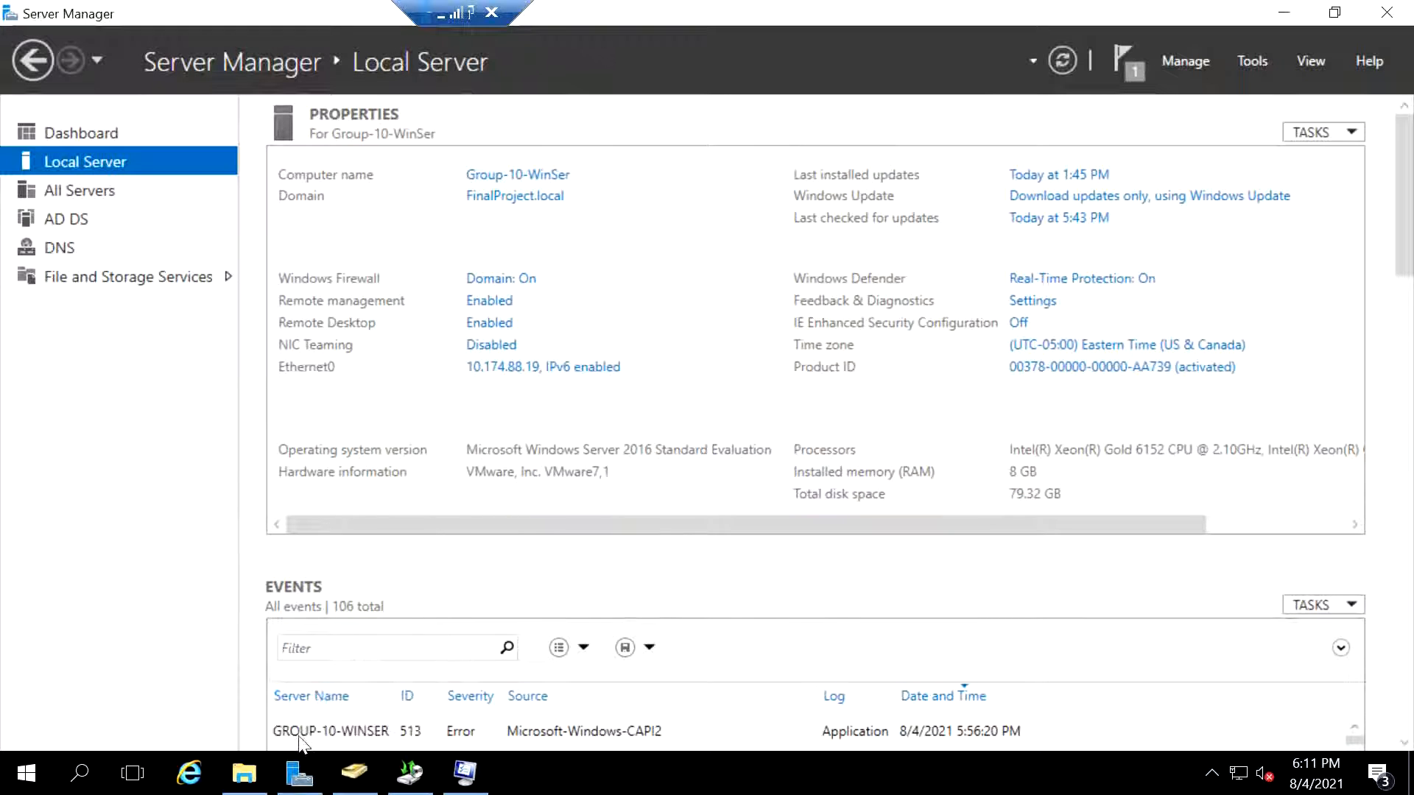
{"action": "left_click", "coordinate": [911, 115]}
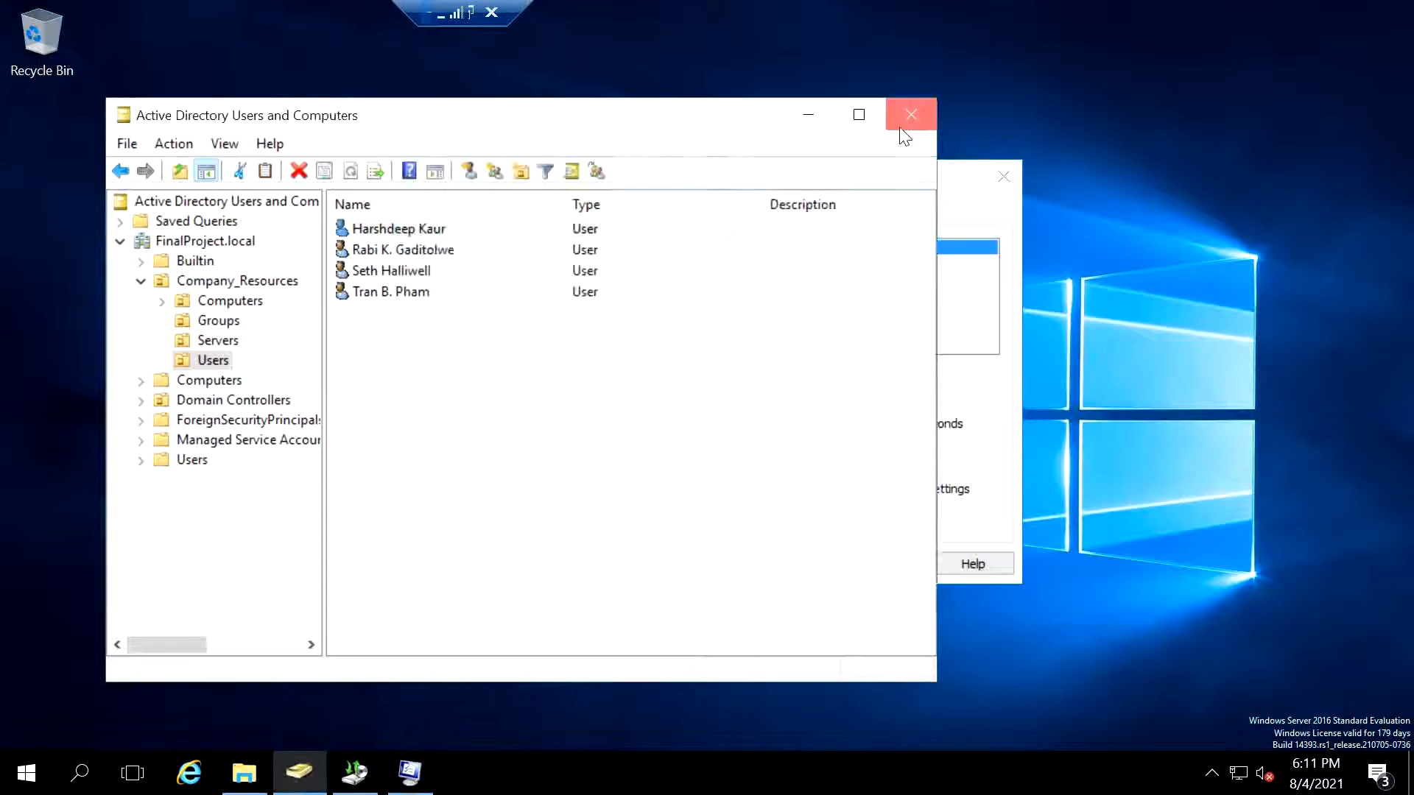
{"action": "left_click", "coordinate": [236, 784]}
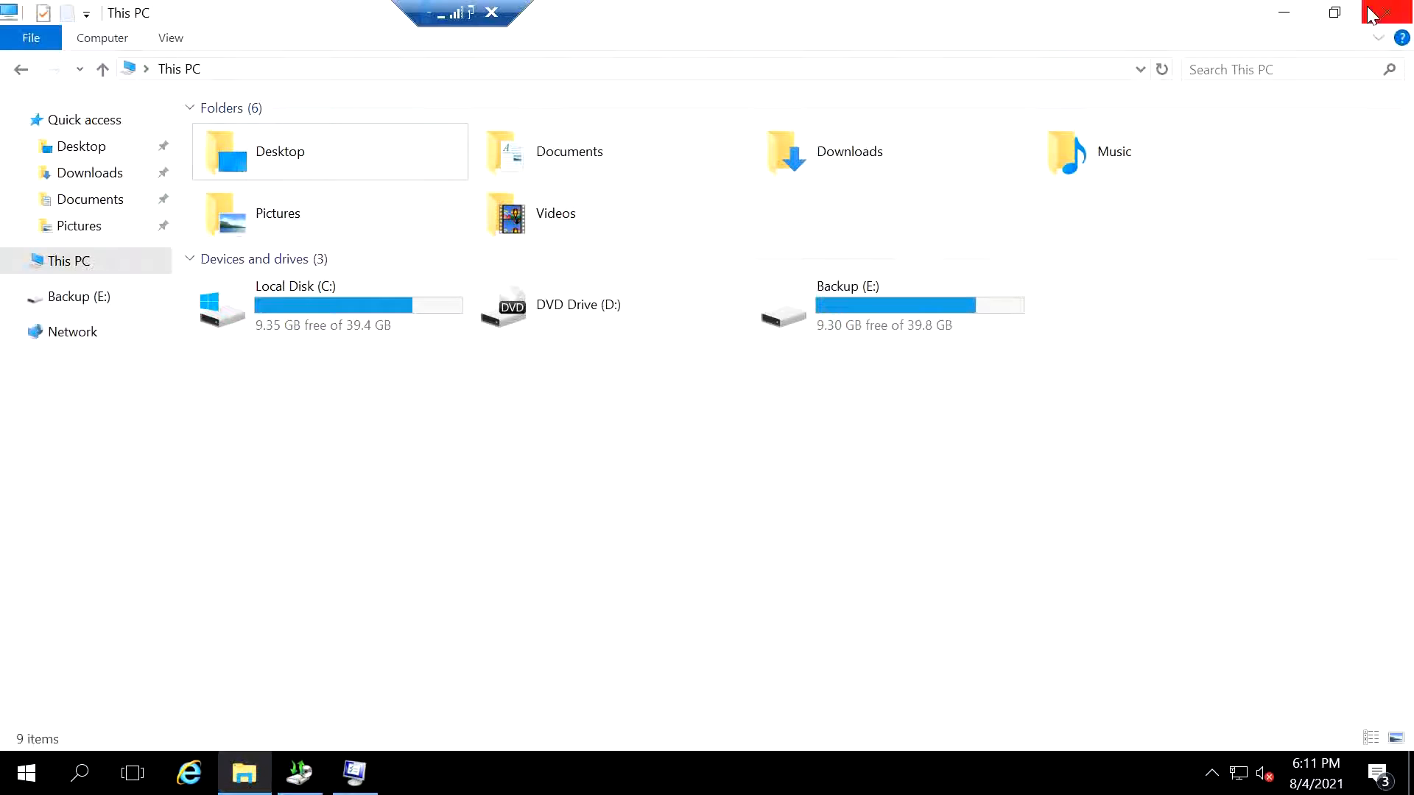
{"action": "left_click", "coordinate": [1386, 20]}
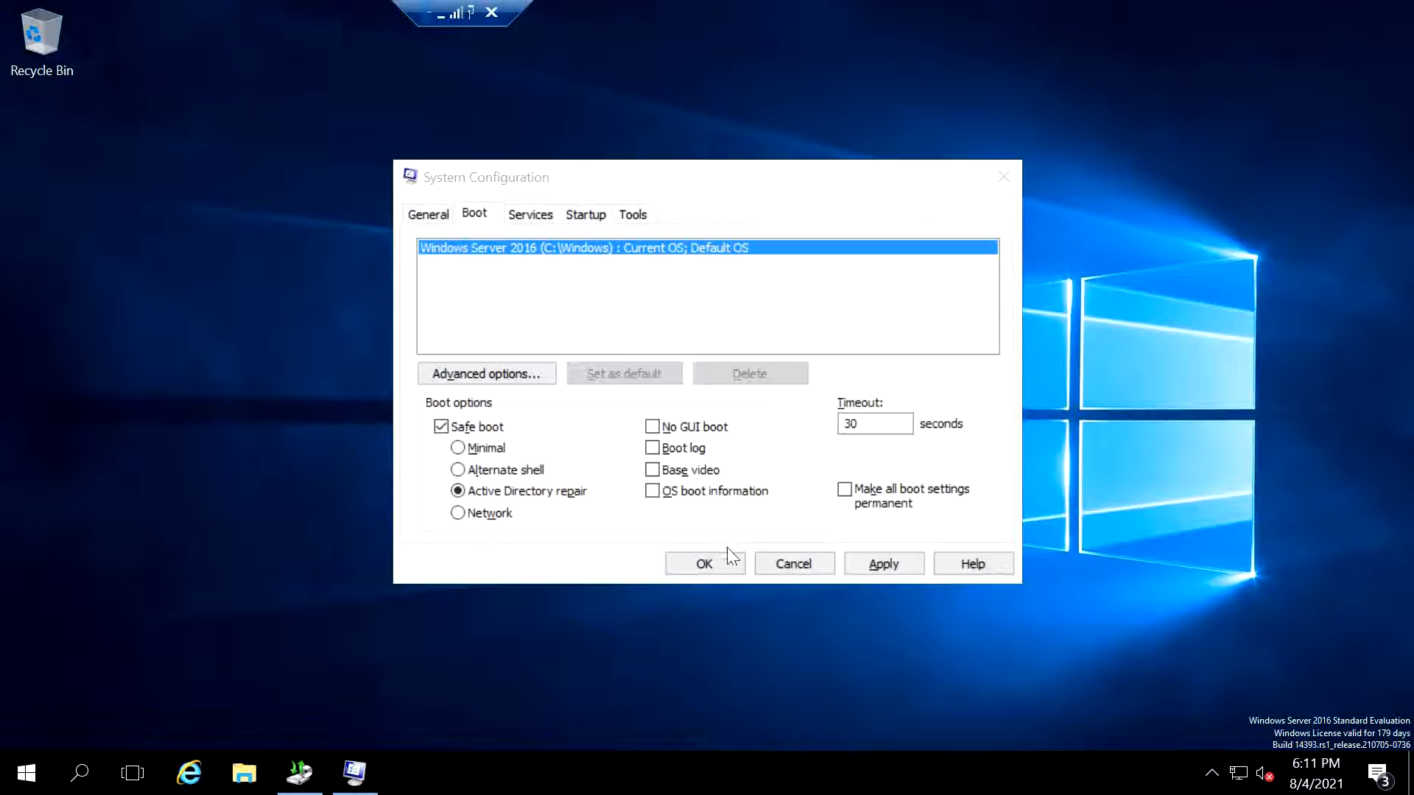
- Apply the boot settings, confirm them and restart the server
{"action": "left_click", "coordinate": [886, 564]}
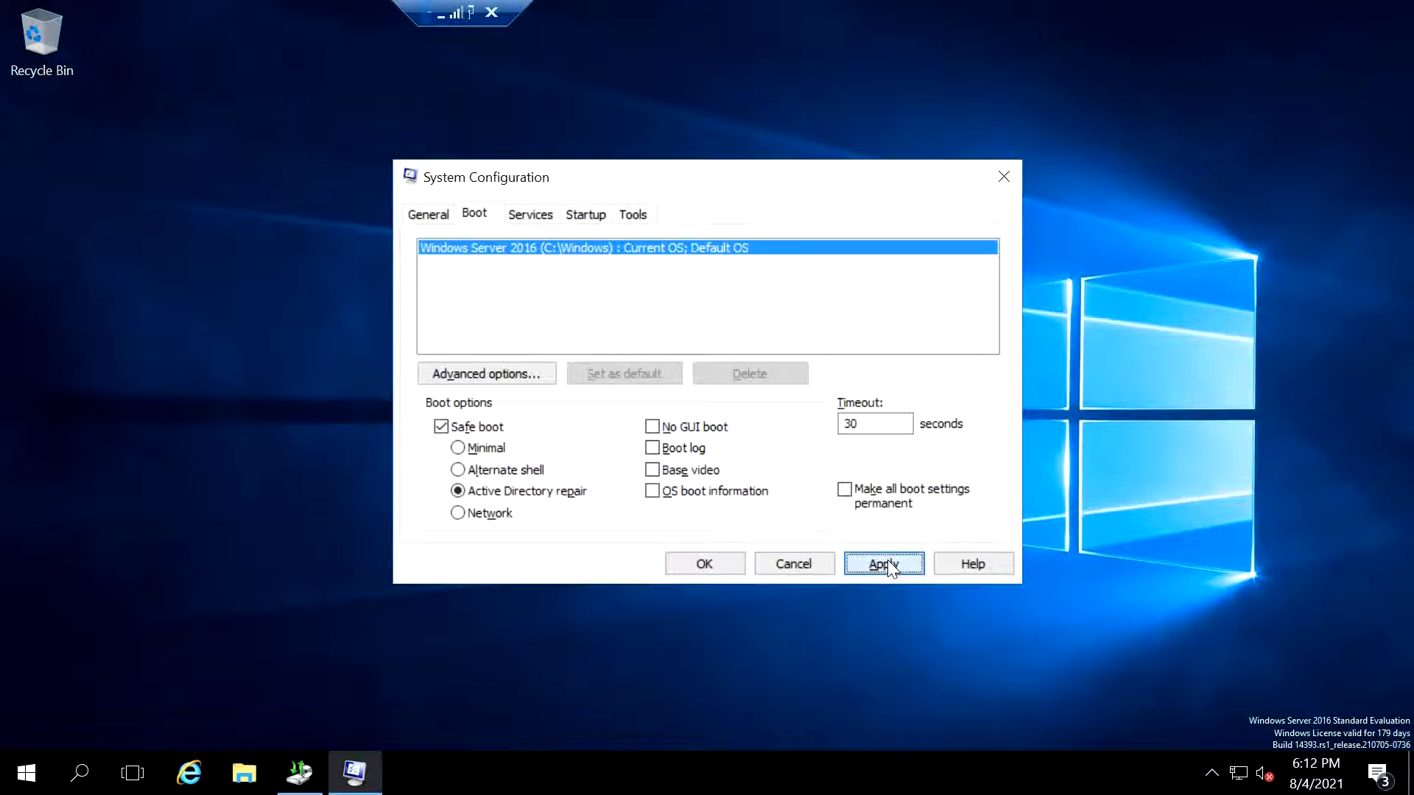
{"action": "left_click", "coordinate": [700, 565]}
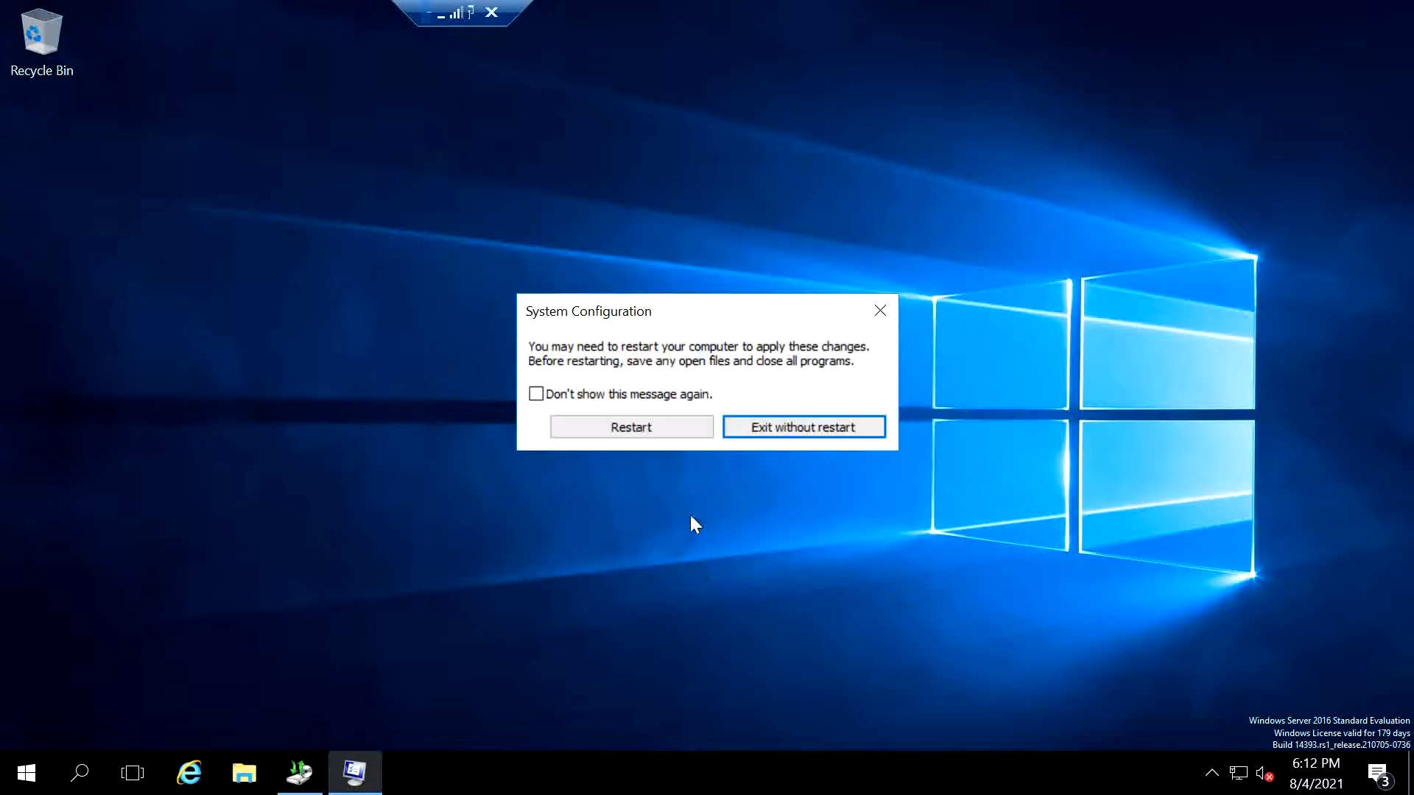
{"action": "left_click", "coordinate": [671, 430]}
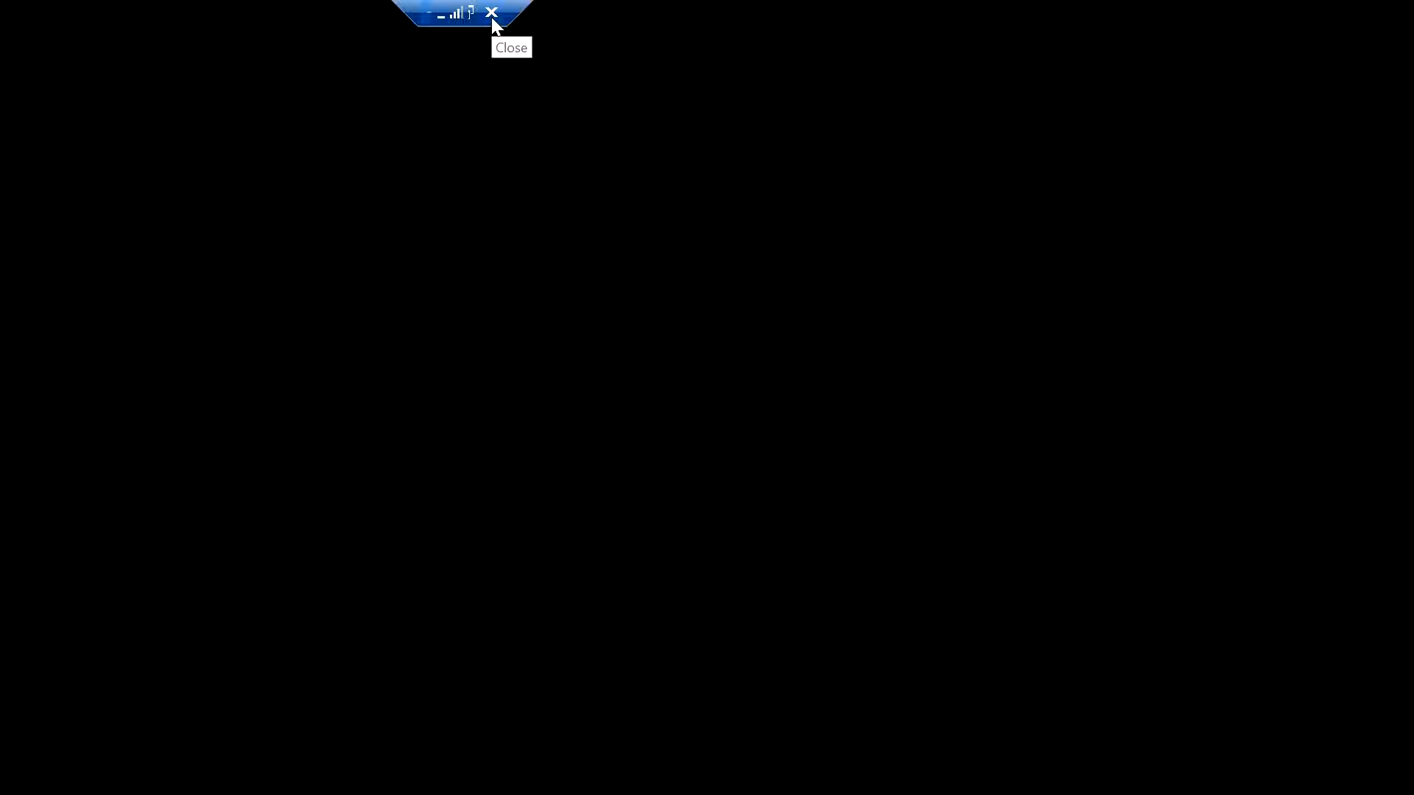
- Switch to the server's web console in the browser and send Ctrl+Alt+Delete to reach the sign-in screen
{"action": "left_click", "coordinate": [491, 12]}
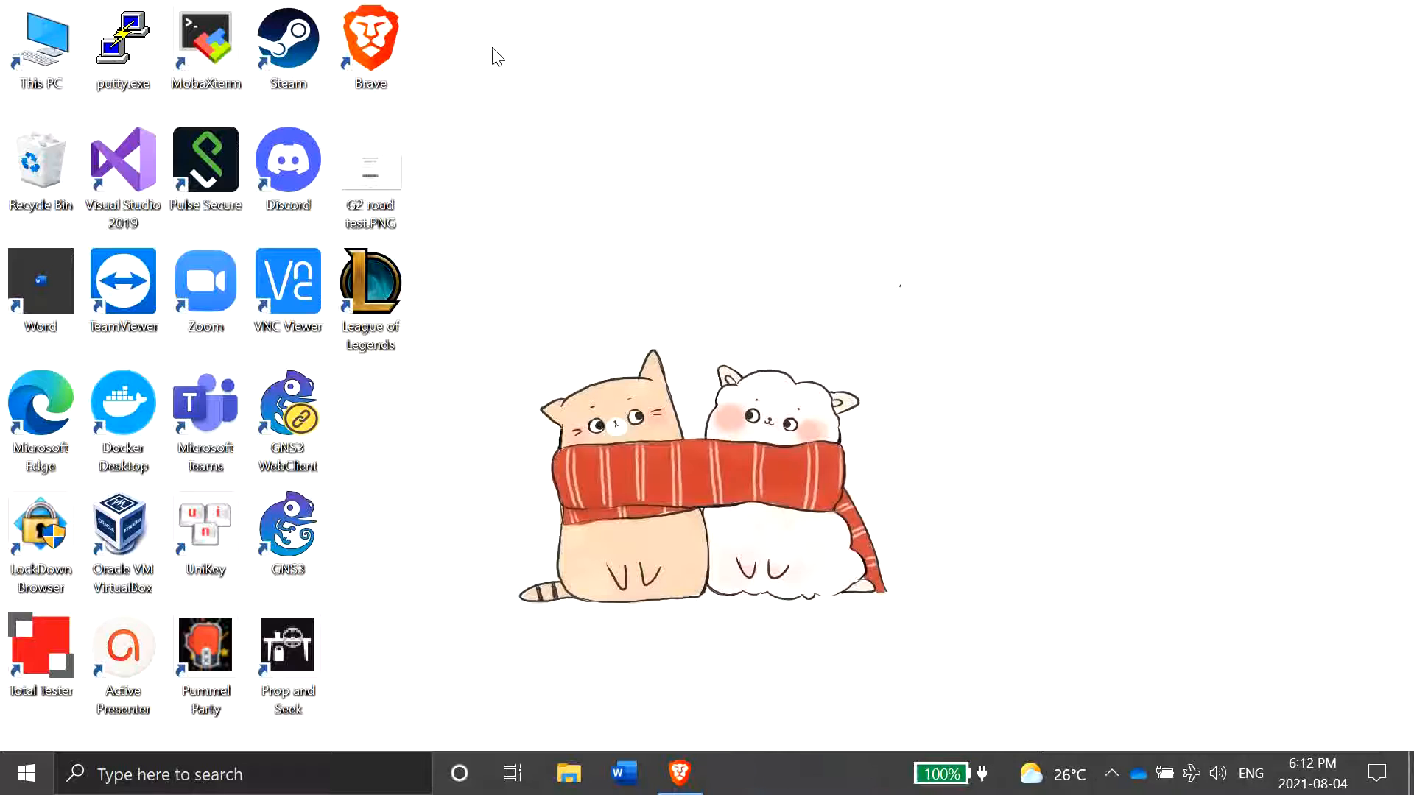
{"action": "left_click", "coordinate": [679, 773]}
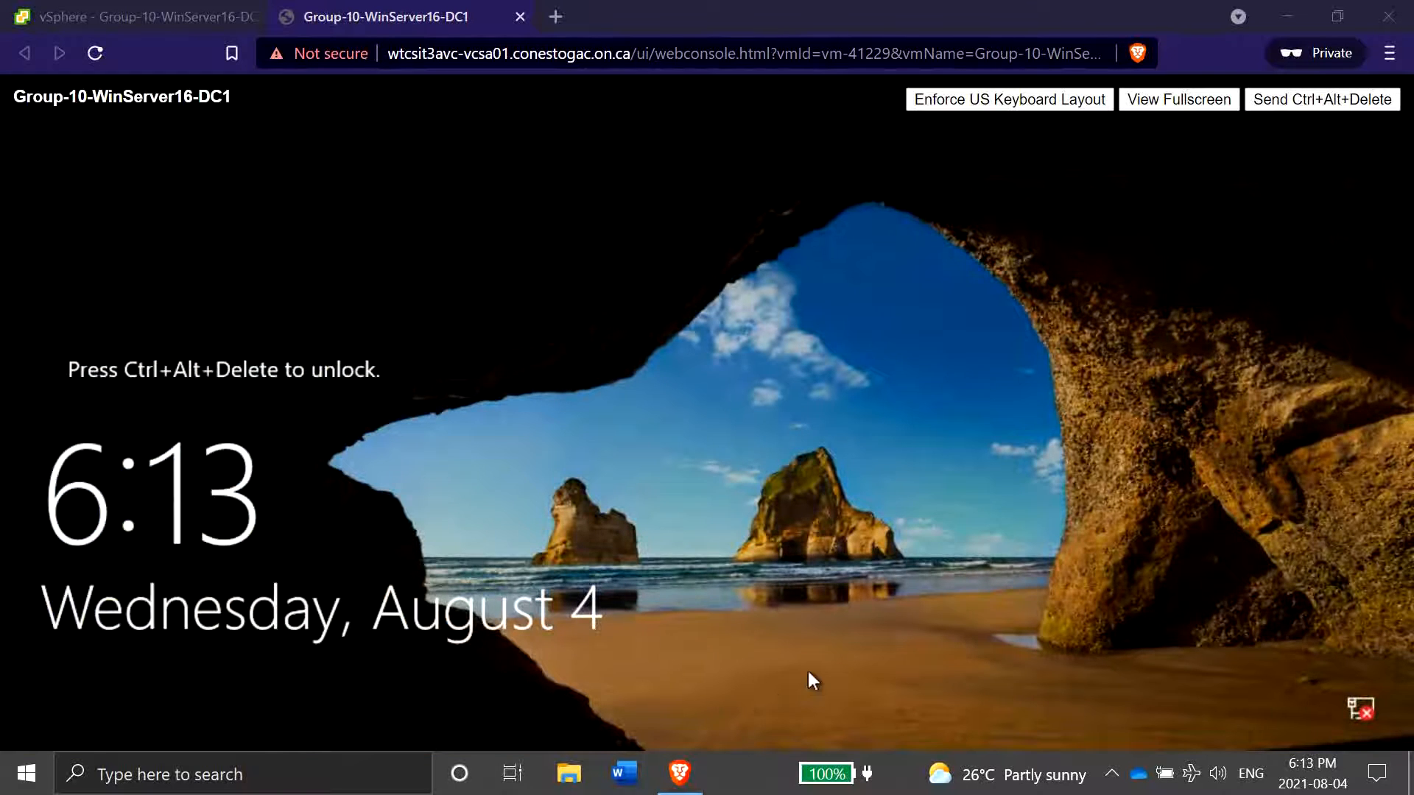
{"action": "left_click", "coordinate": [1305, 103]}
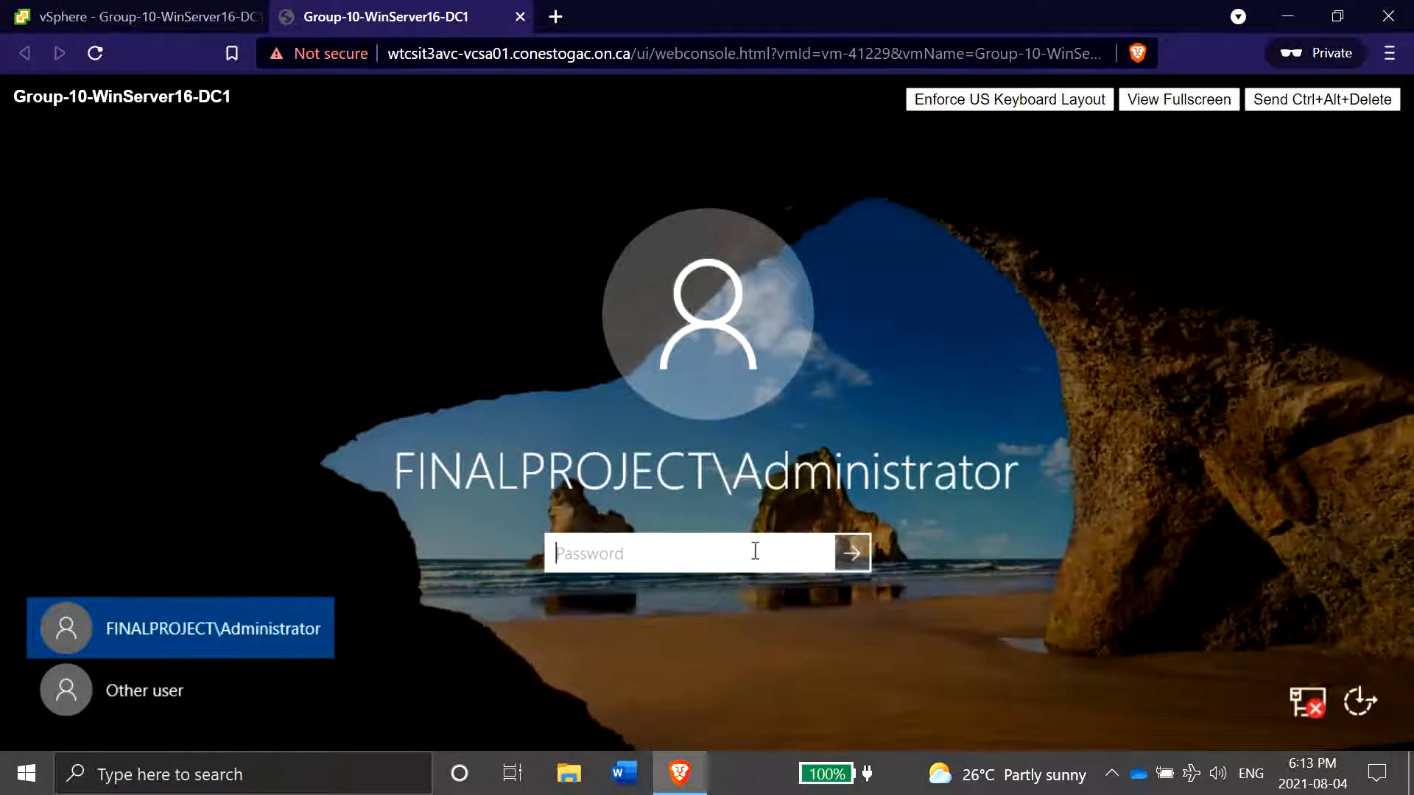
- Try to sign in as FINALPROJECT\Administrator with the account password, then dismiss the logon error
{"action": "type", "text": "********"}
{"action": "key", "text": "Return"}
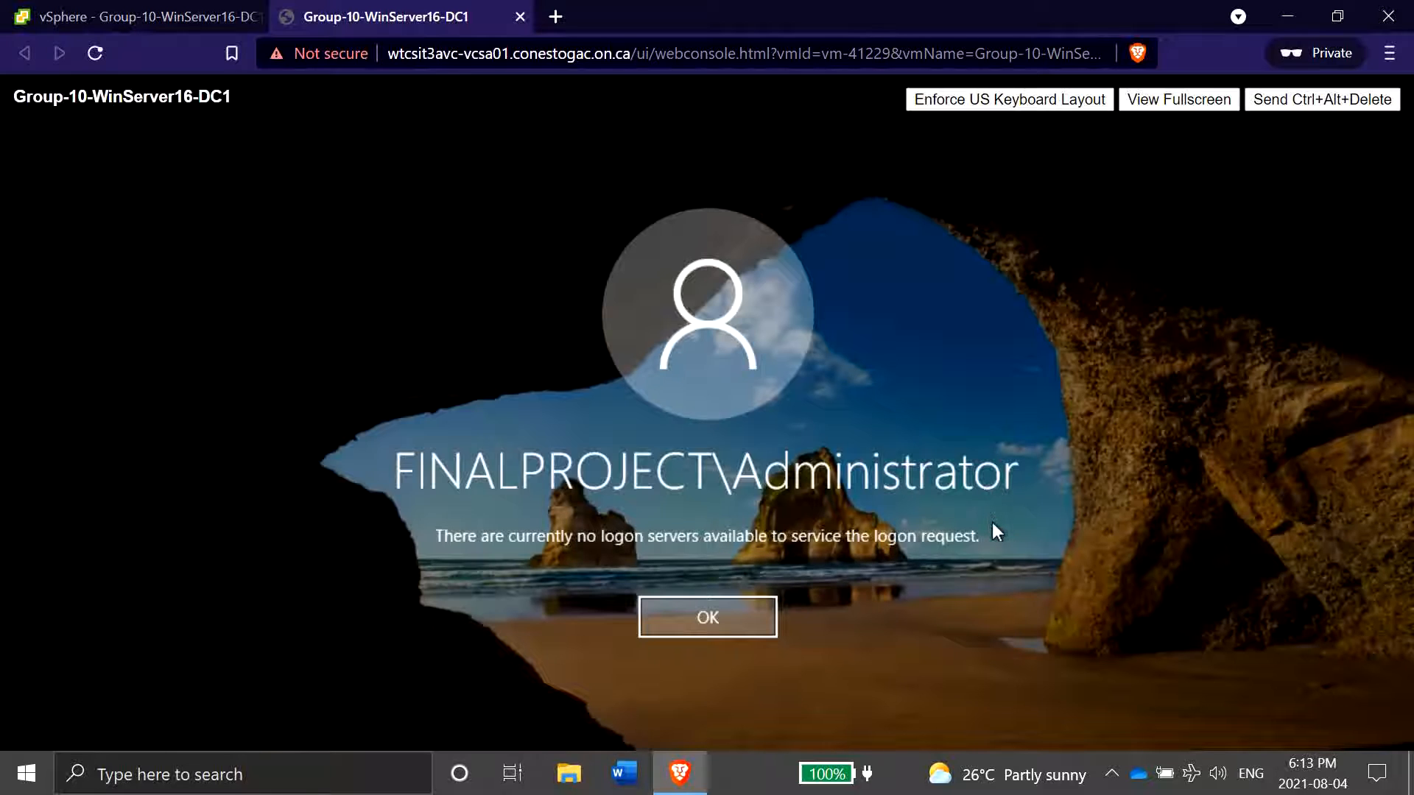
{"action": "left_click", "coordinate": [748, 616]}
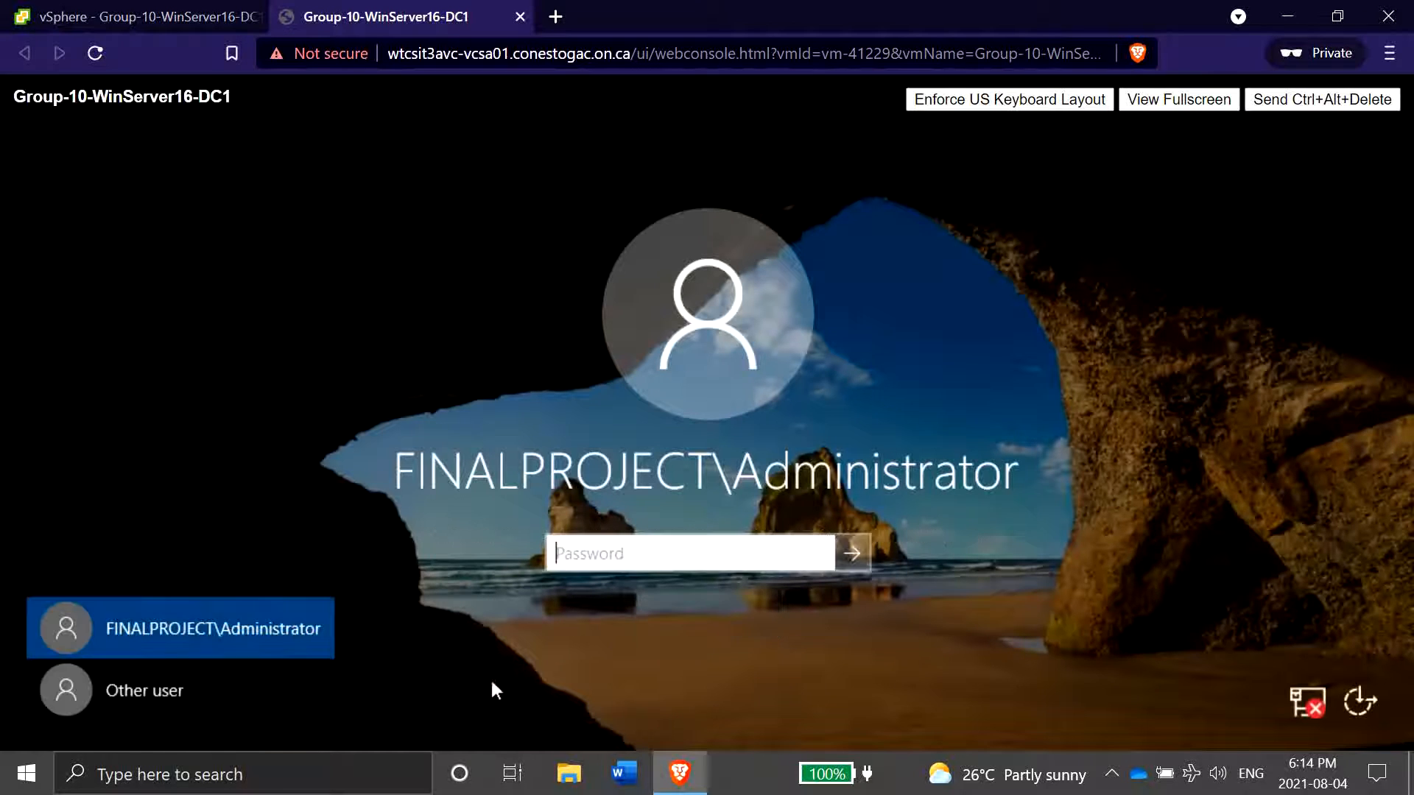
- Sign in as another user, the local .\Administrator account, entering its password
{"action": "left_click", "coordinate": [223, 674]}
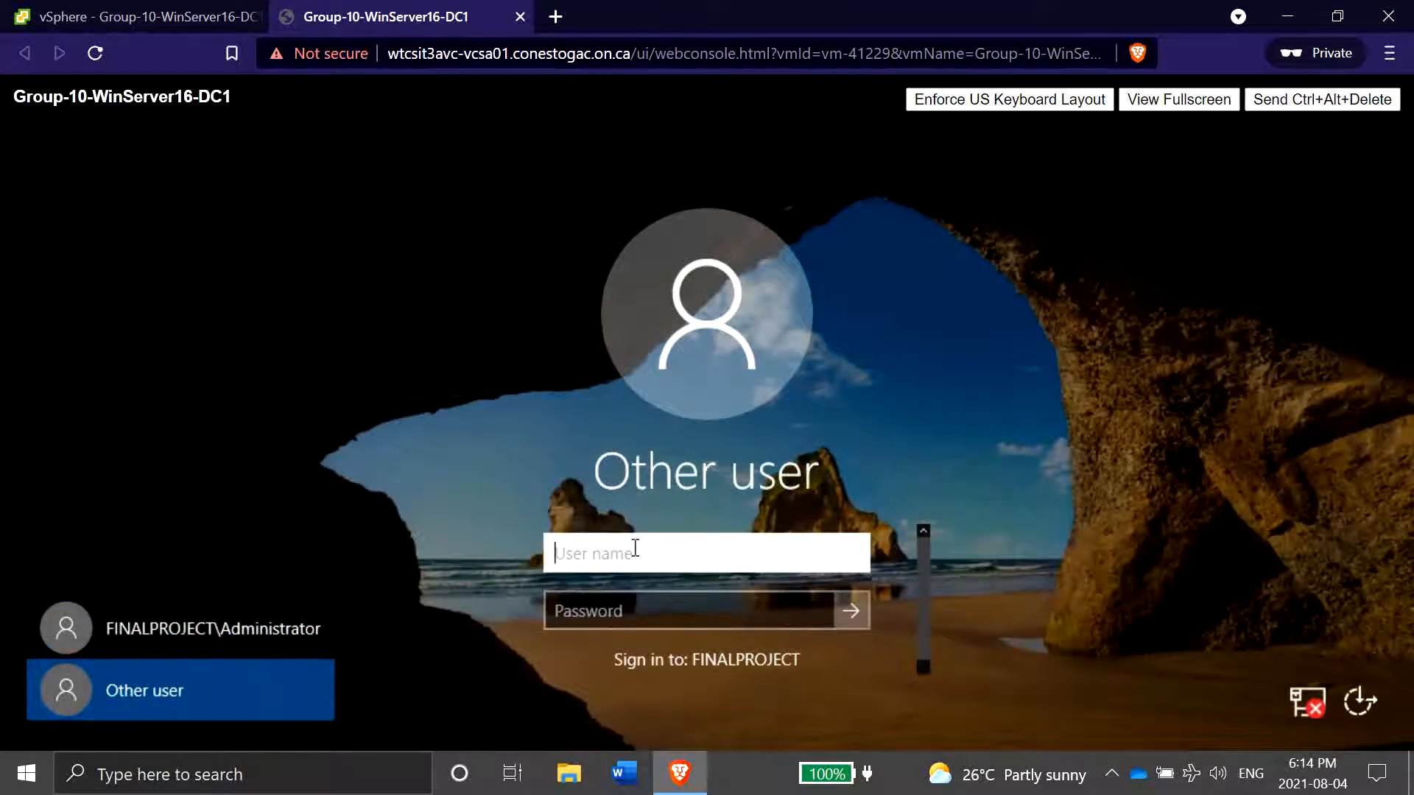
{"action": "type", "text": "."}
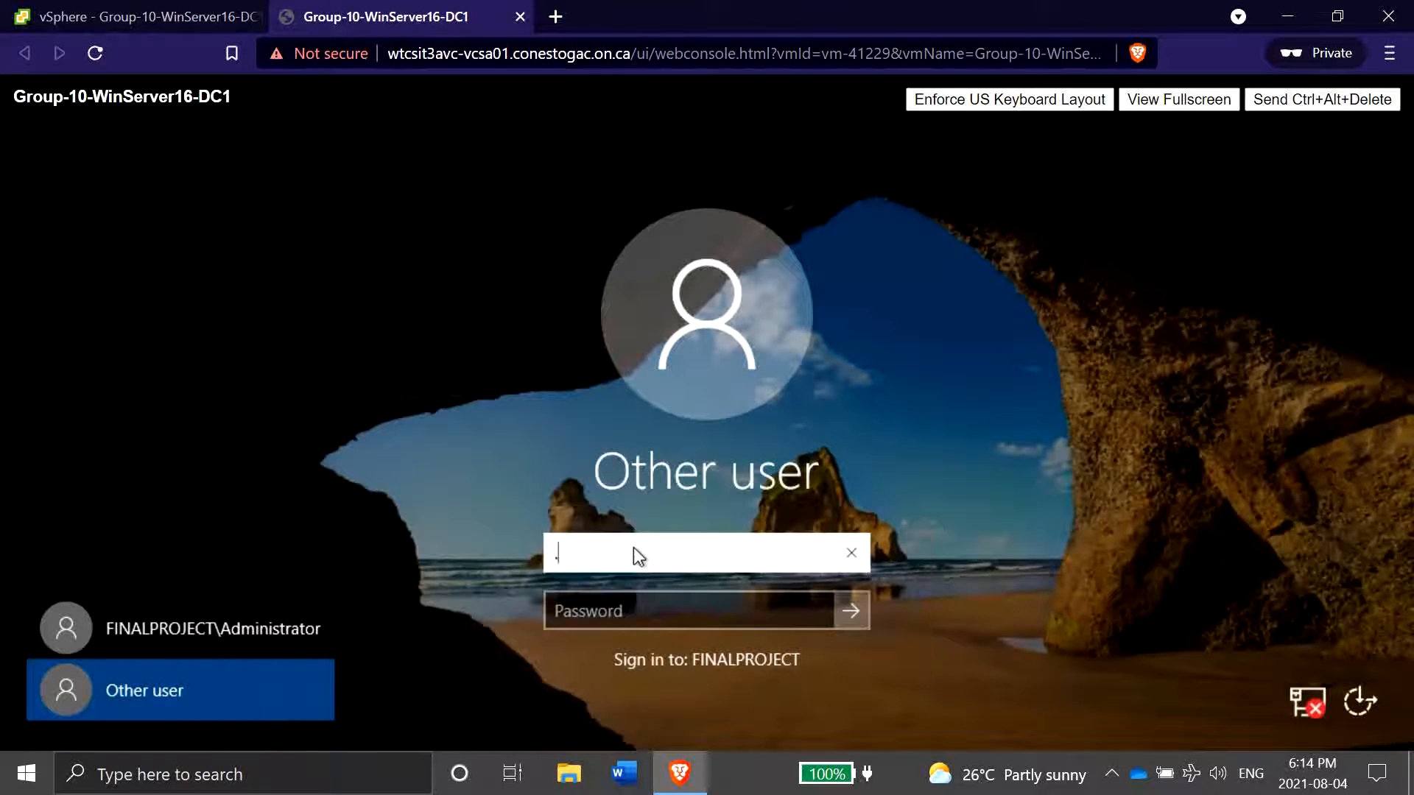
{"action": "type", "text": "\\Admini"}
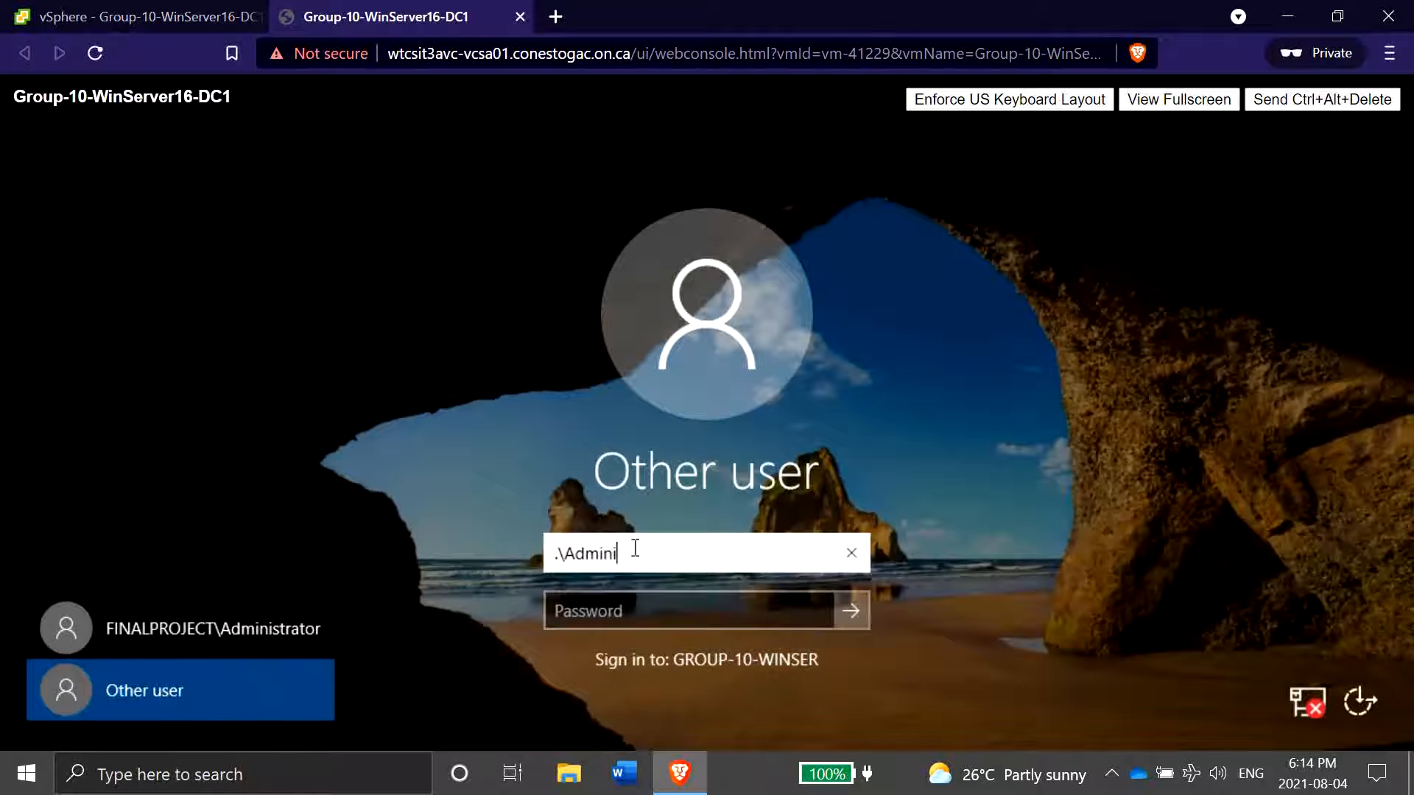
{"action": "type", "text": "strator"}
{"action": "key", "text": "Tab"}
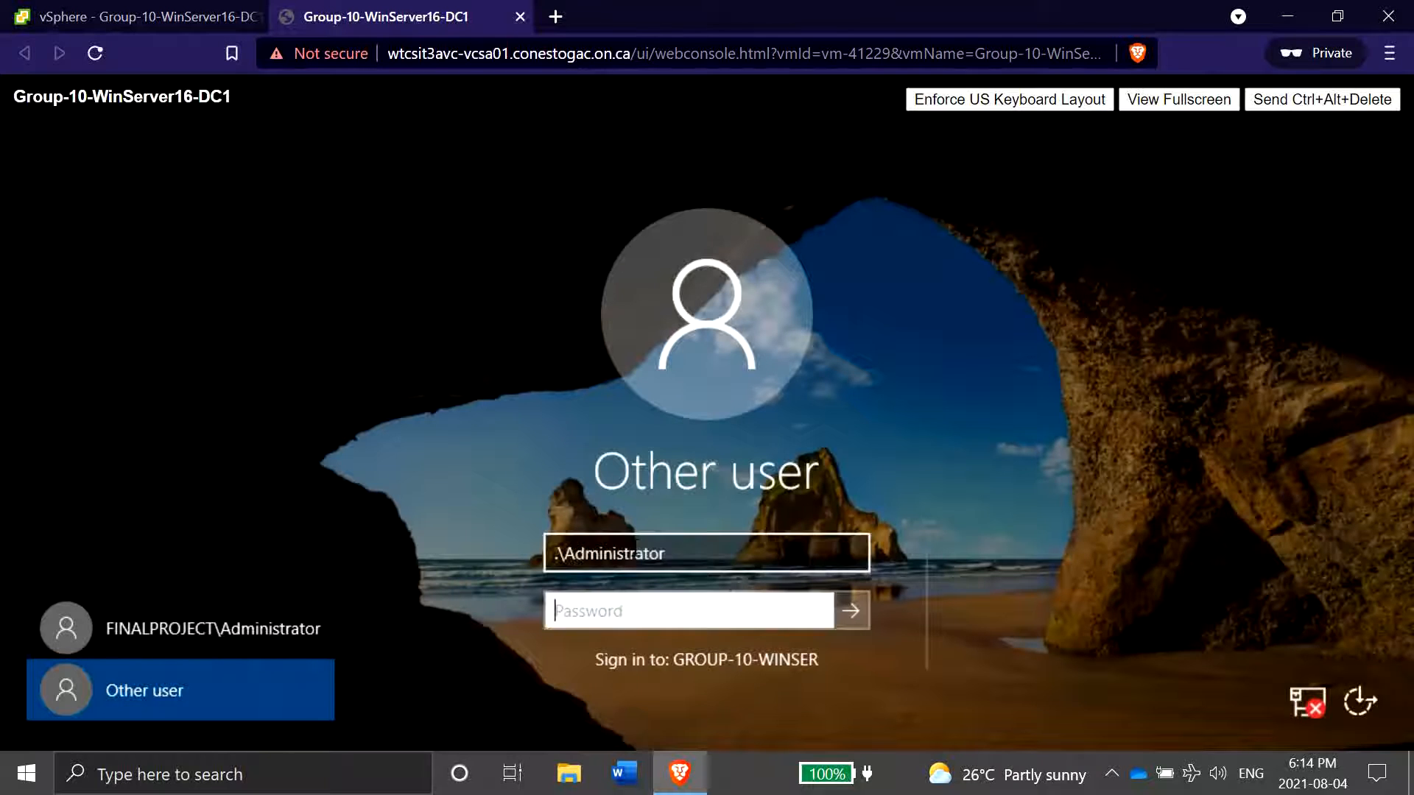
{"action": "type", "text": "********"}
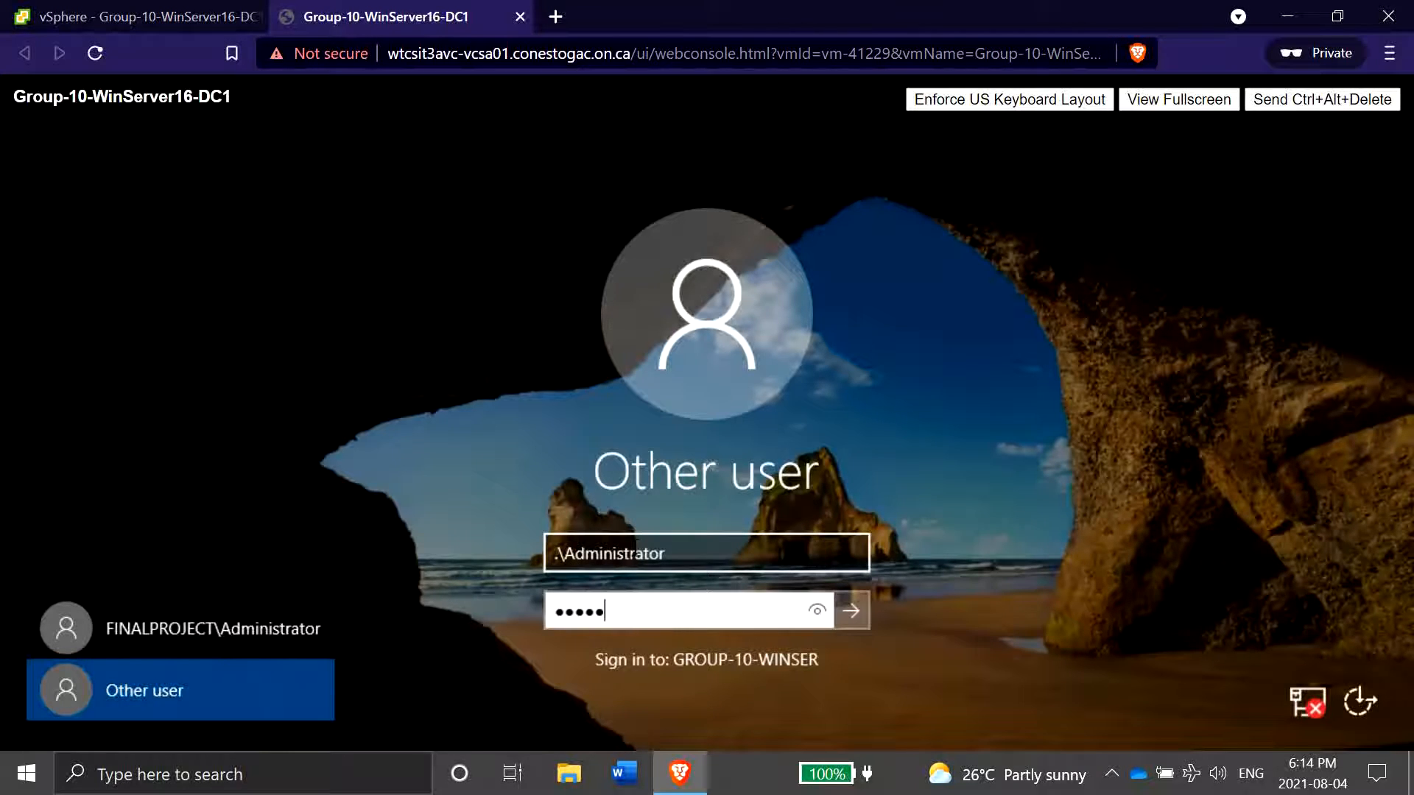
{"action": "key", "text": "Return"}
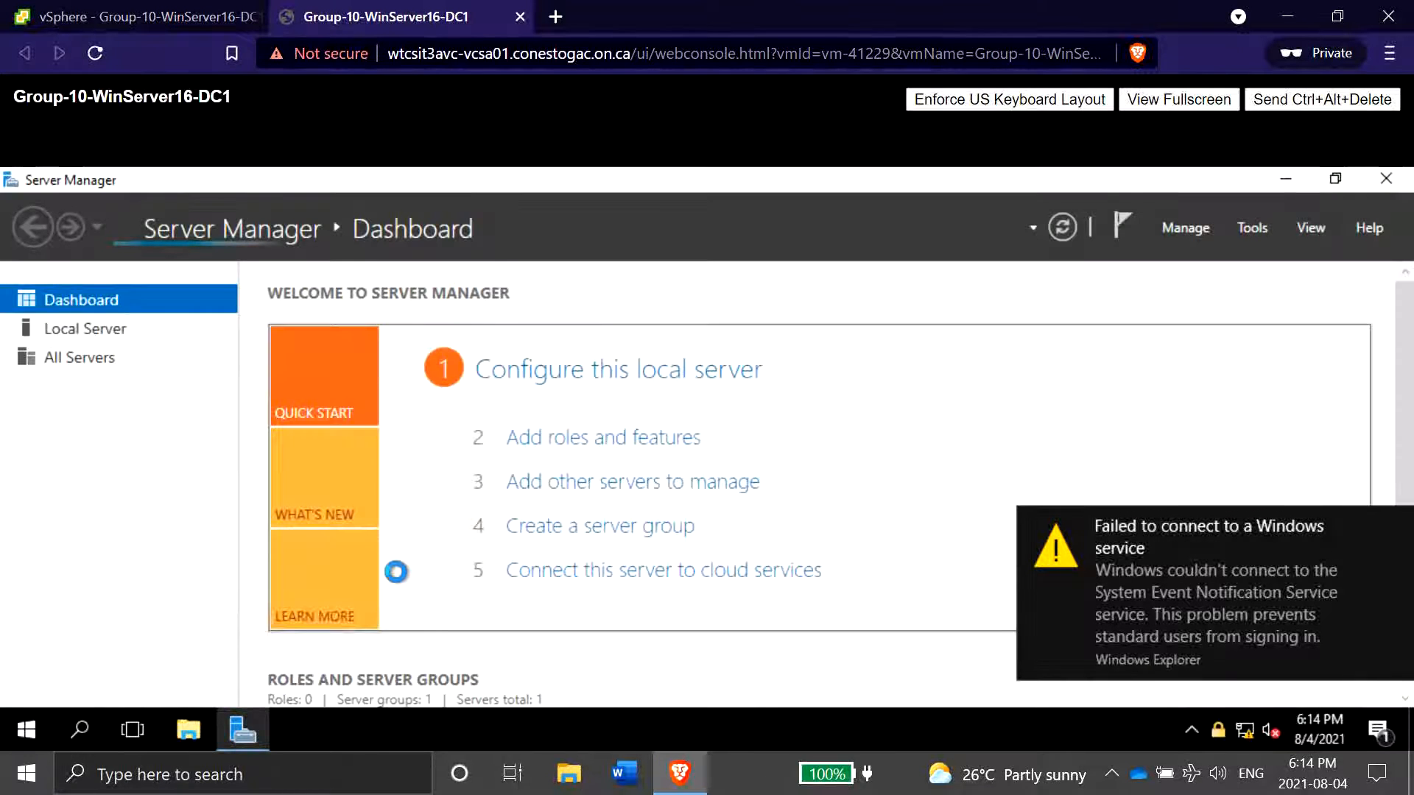
- Dismiss the service notification and open Windows Server Backup from Server Manager's tools
{"action": "left_click", "coordinate": [1396, 528]}
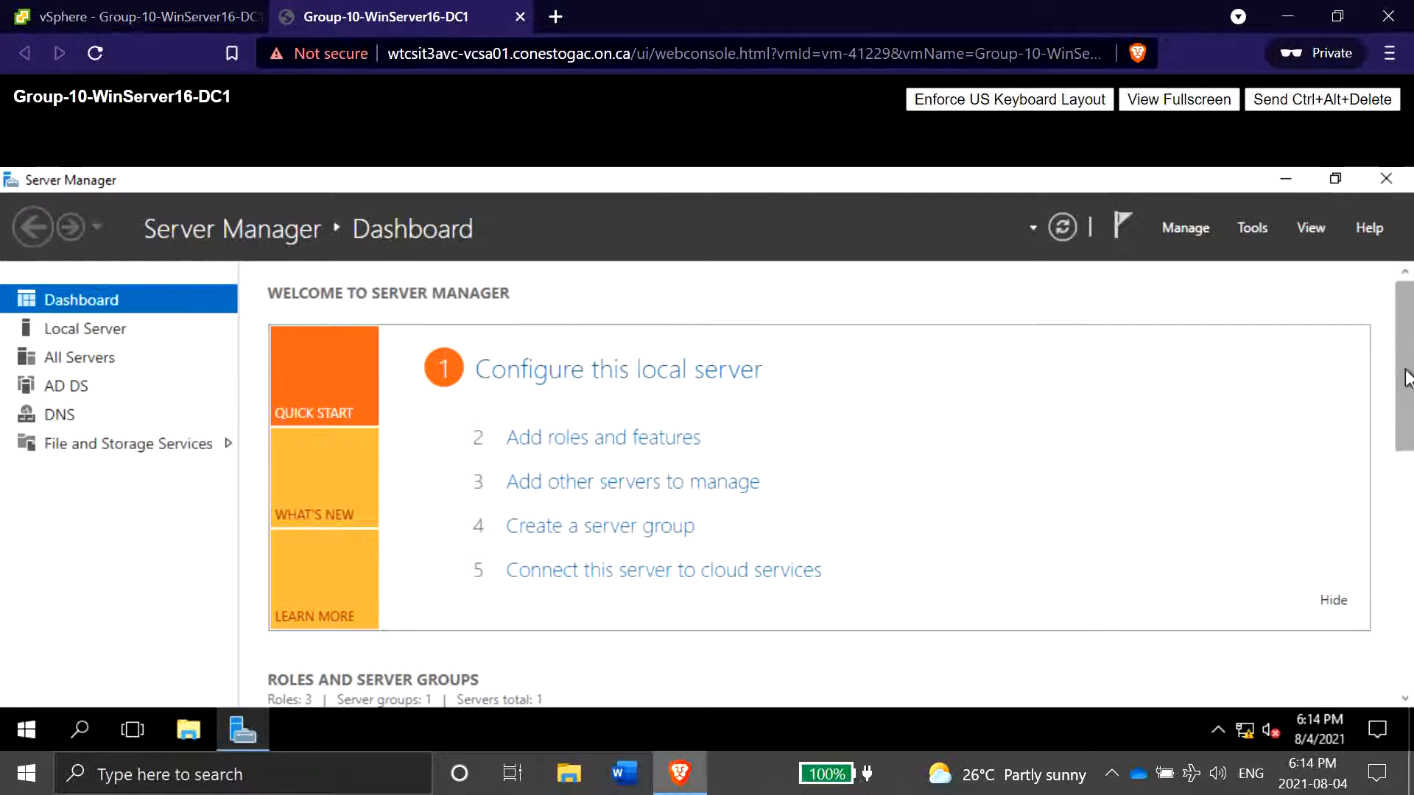
{"action": "left_click_drag", "start_coordinate": [1407, 390], "coordinate": [1351, 565]}
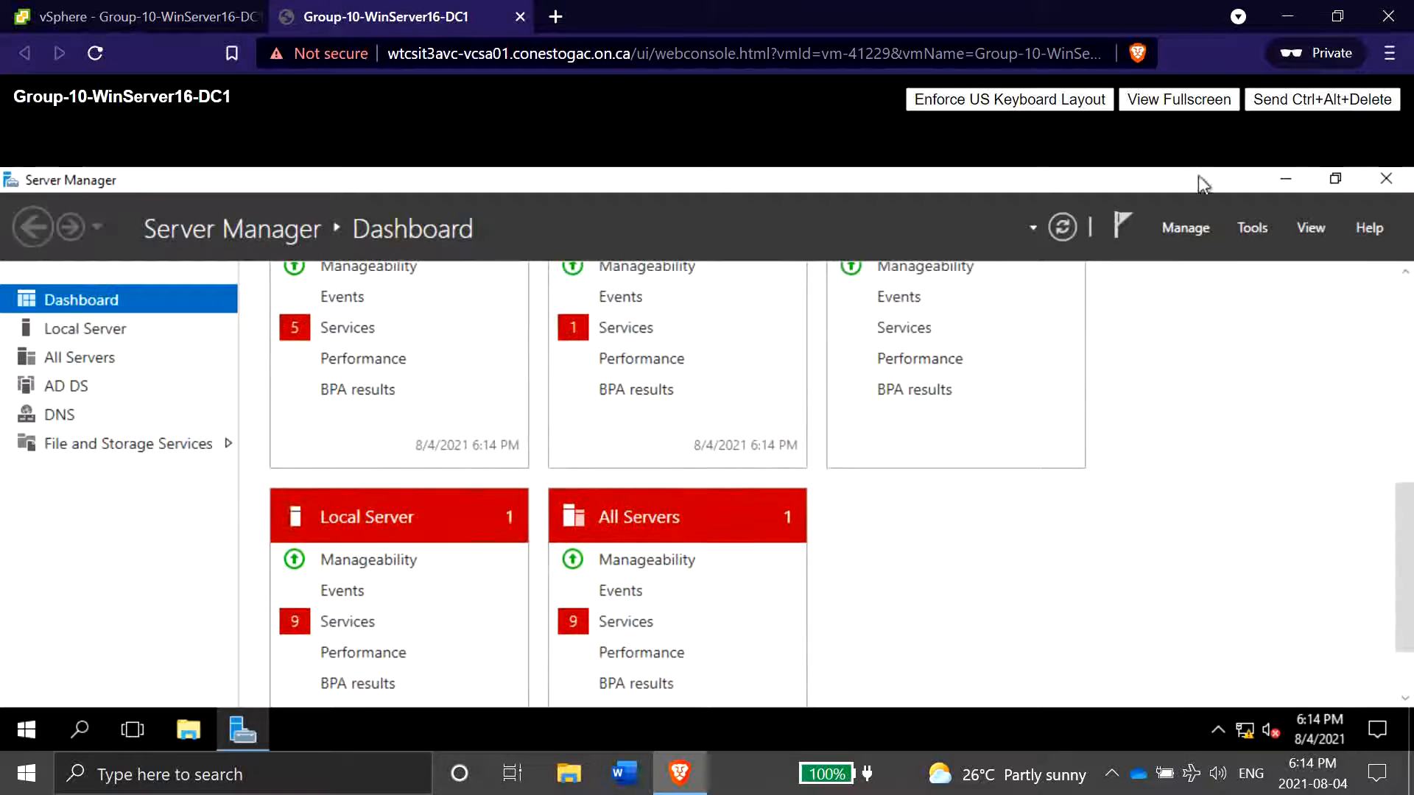
{"action": "left_click", "coordinate": [1250, 228]}
{"action": "scroll", "coordinate": [1301, 491], "scroll_direction": "down", "scroll_amount": 5}
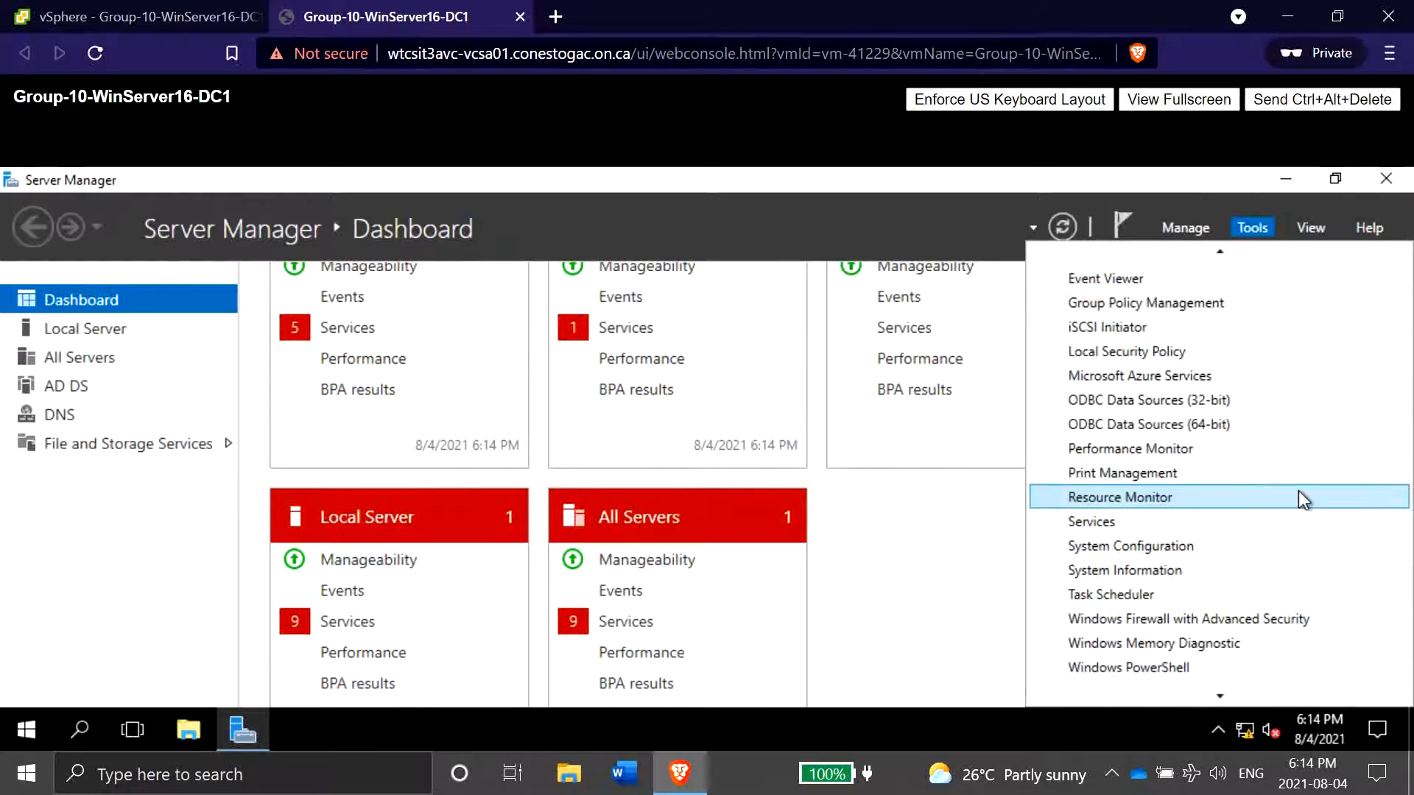
{"action": "left_click", "coordinate": [1150, 692]}
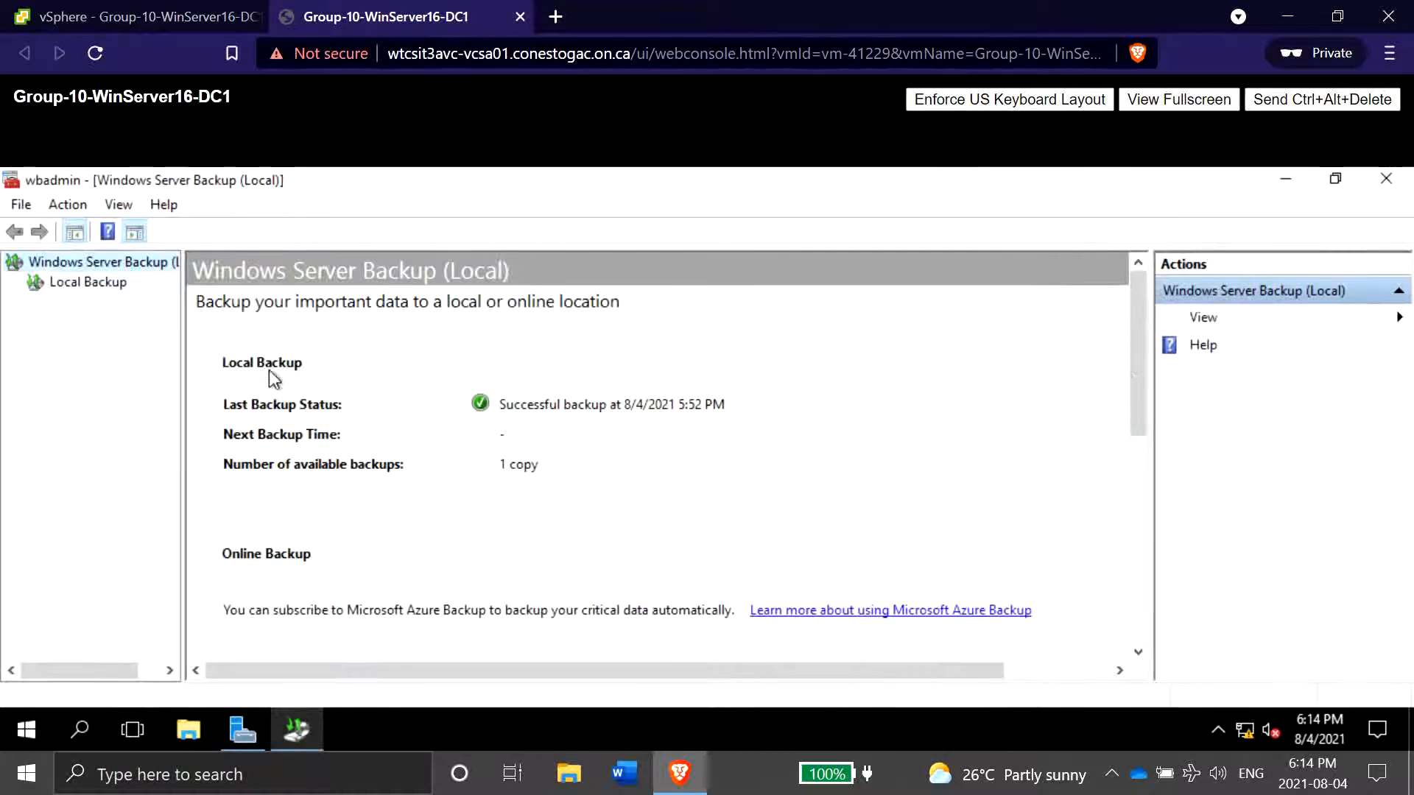
- Open Local Backup and review the details of all available backups, widening the columns
{"action": "left_click", "coordinate": [73, 281]}
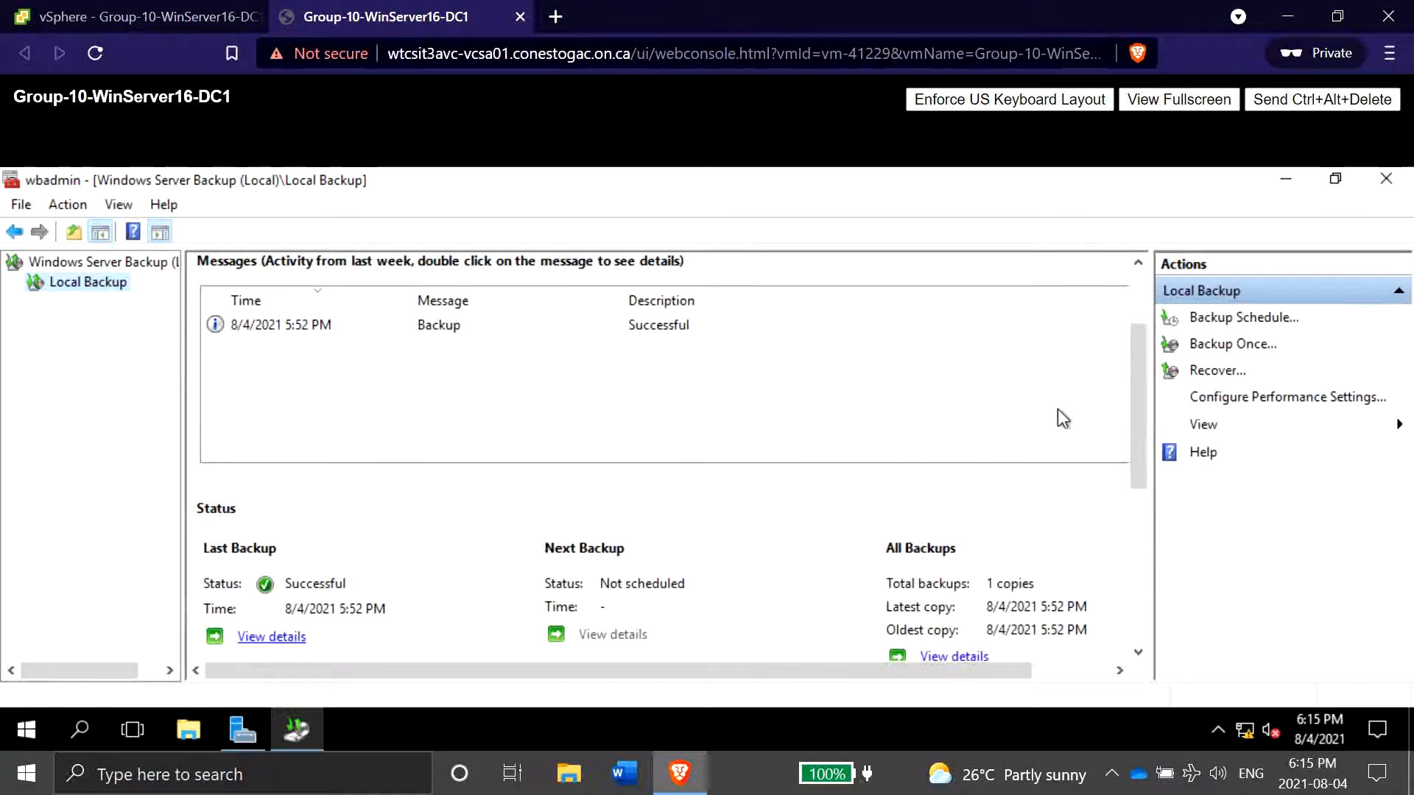
{"action": "scroll", "coordinate": [1014, 511], "scroll_direction": "down", "scroll_amount": 3}
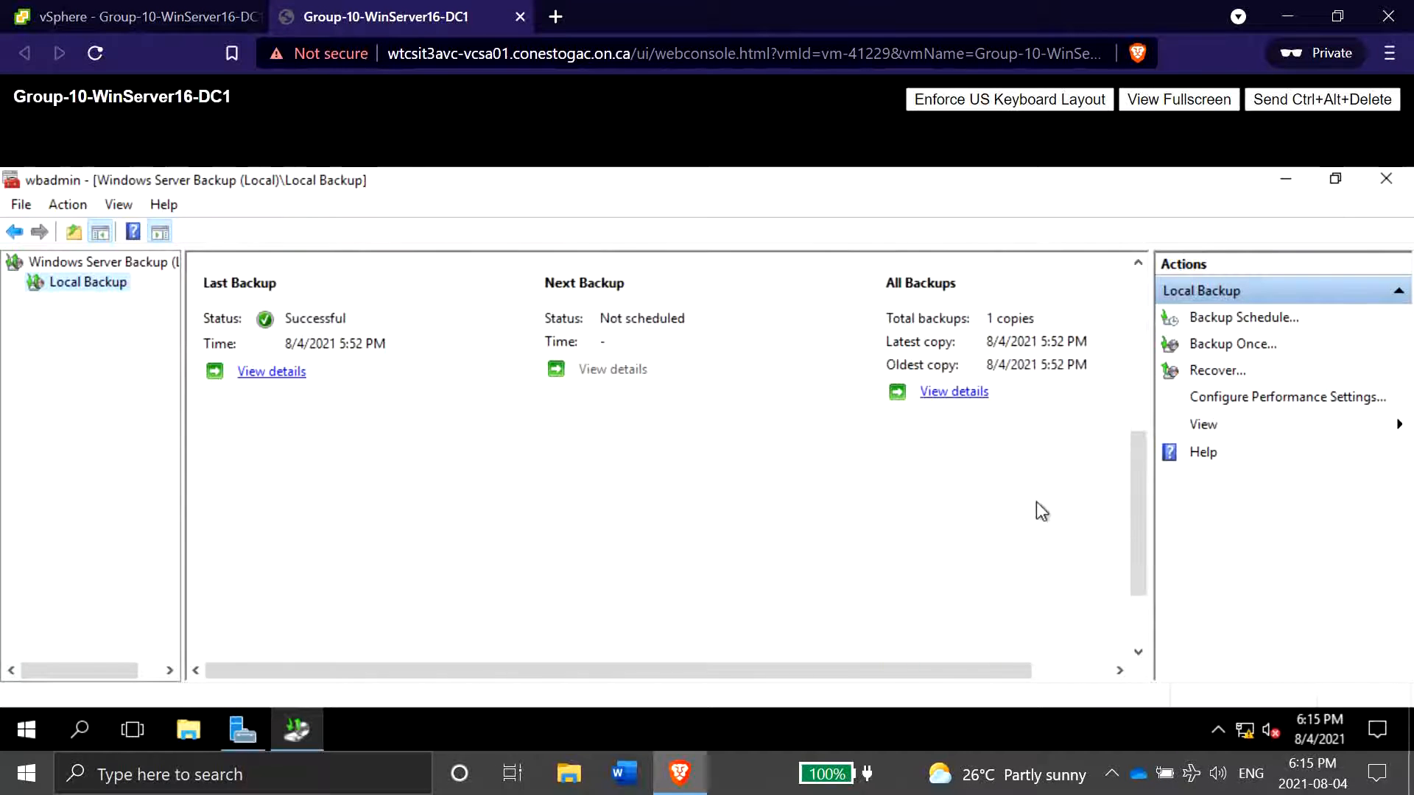
{"action": "scroll", "coordinate": [1037, 502], "scroll_direction": "up", "scroll_amount": 2}
{"action": "scroll", "coordinate": [971, 533], "scroll_direction": "right", "scroll_amount": 2}
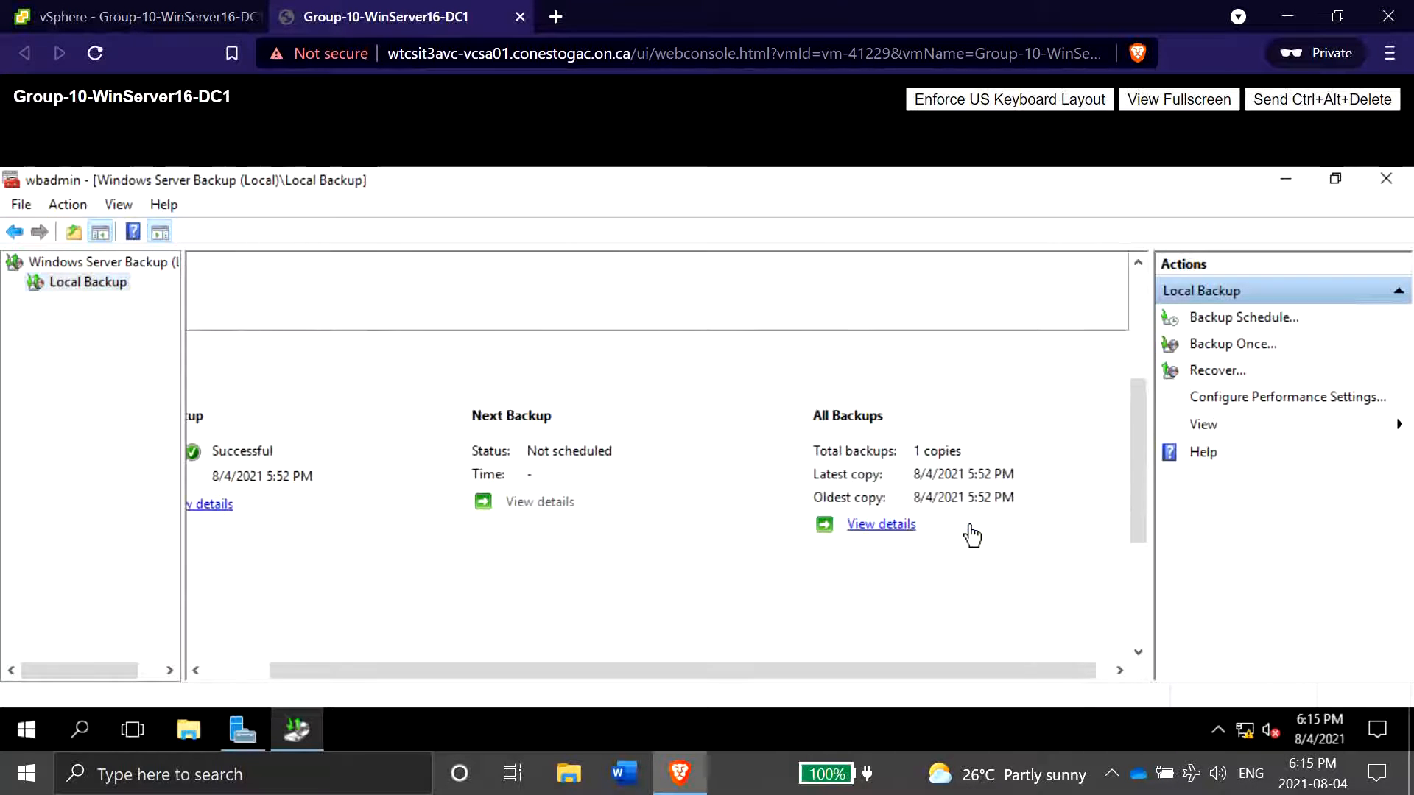
{"action": "left_click", "coordinate": [882, 525]}
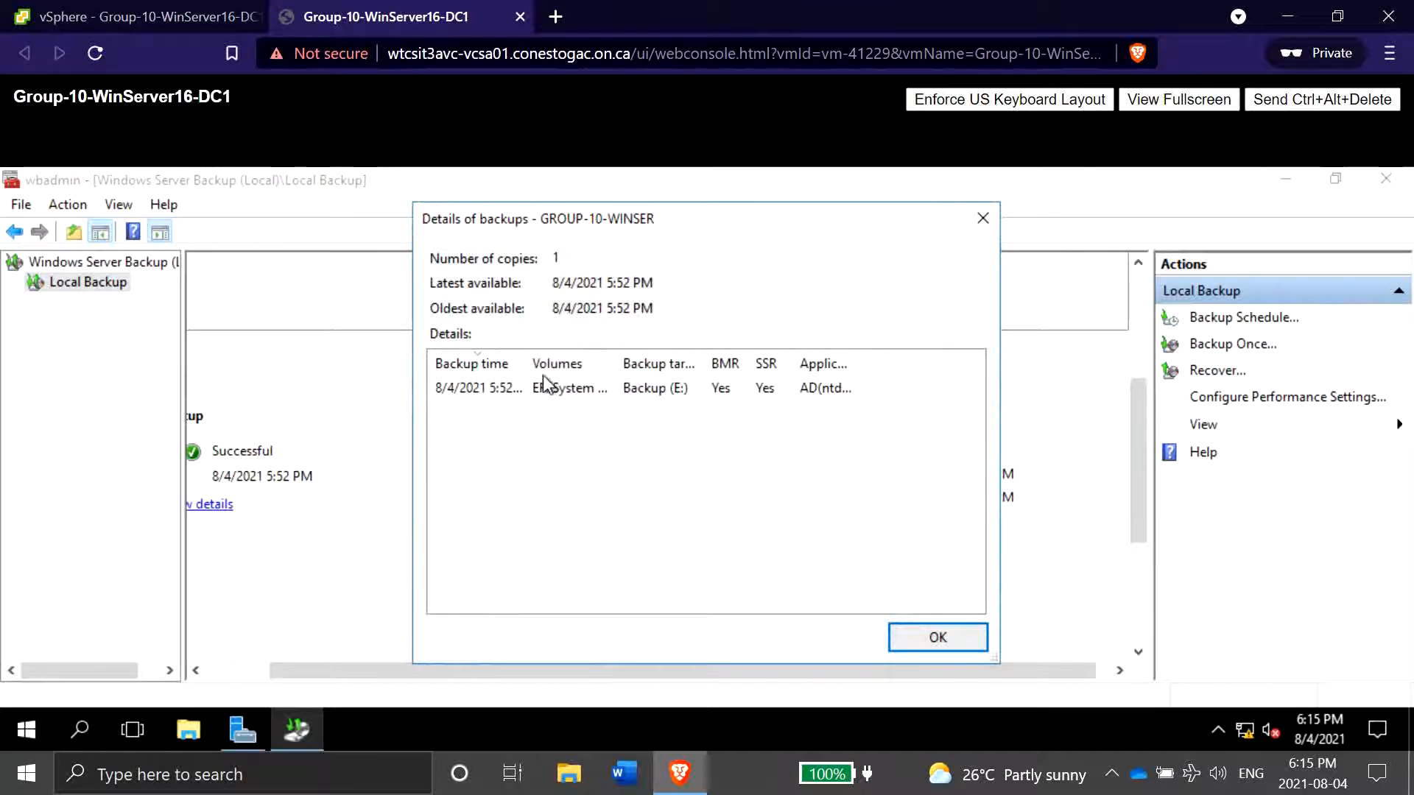
{"action": "left_click_drag", "start_coordinate": [523, 363], "coordinate": [578, 364]}
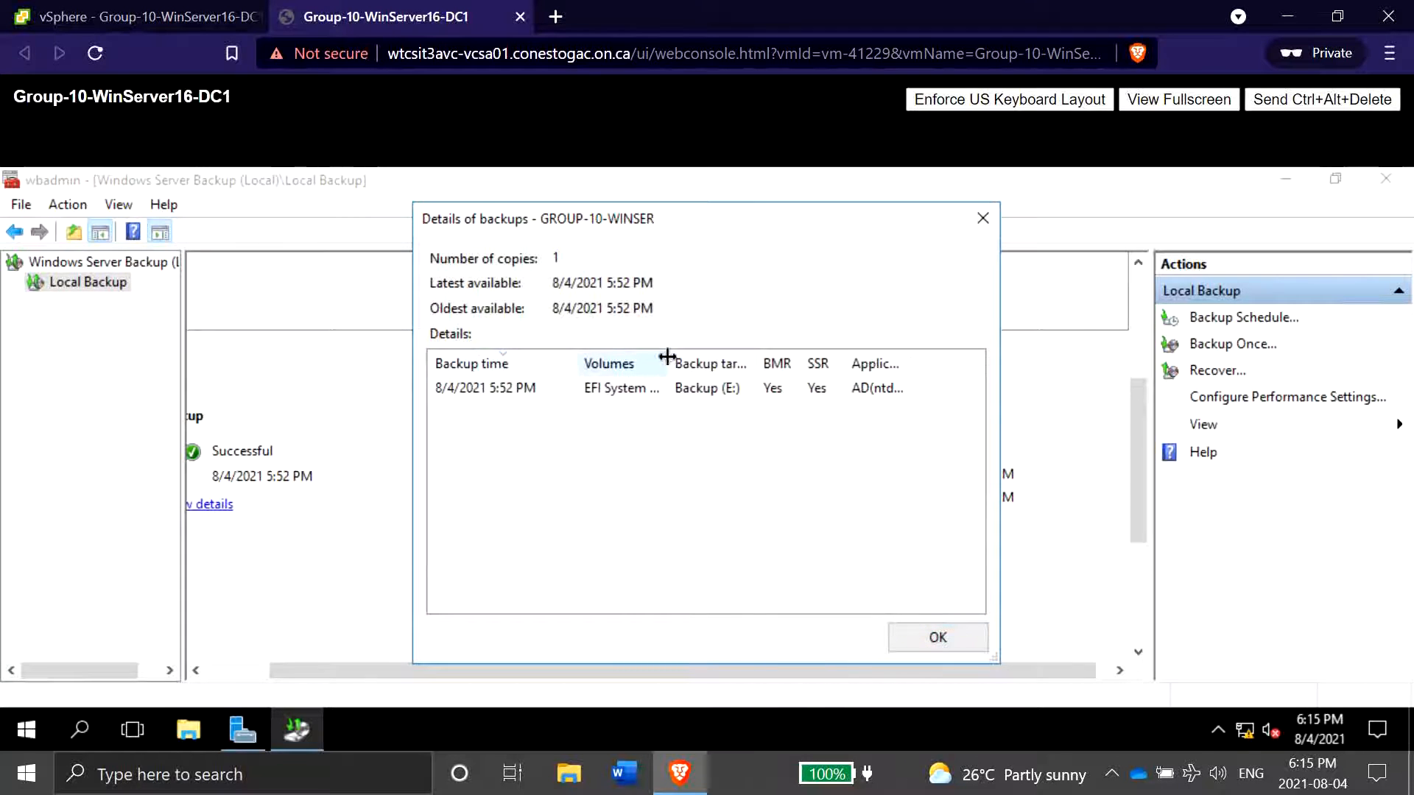
{"action": "left_click_drag", "start_coordinate": [668, 363], "coordinate": [789, 369]}
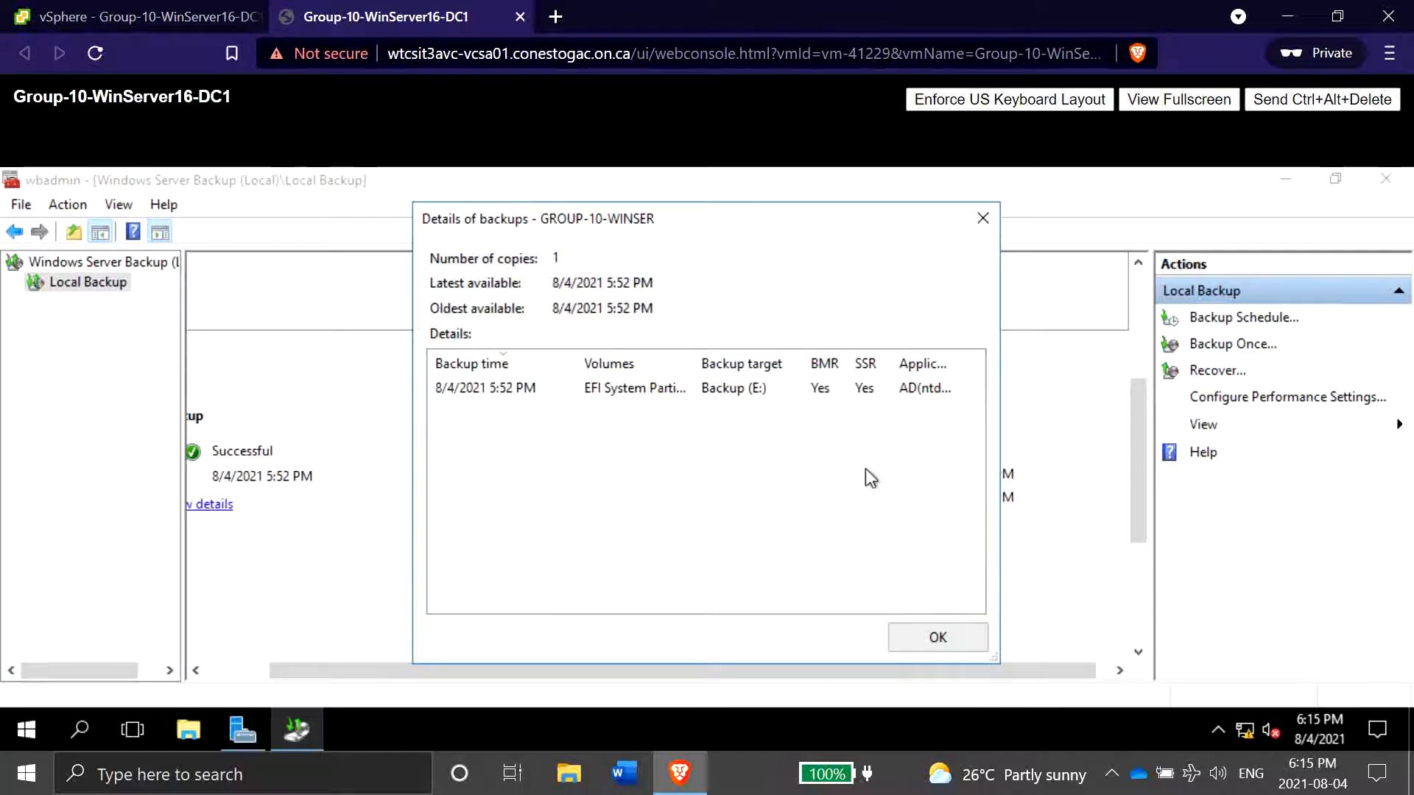
{"action": "left_click", "coordinate": [934, 637]}
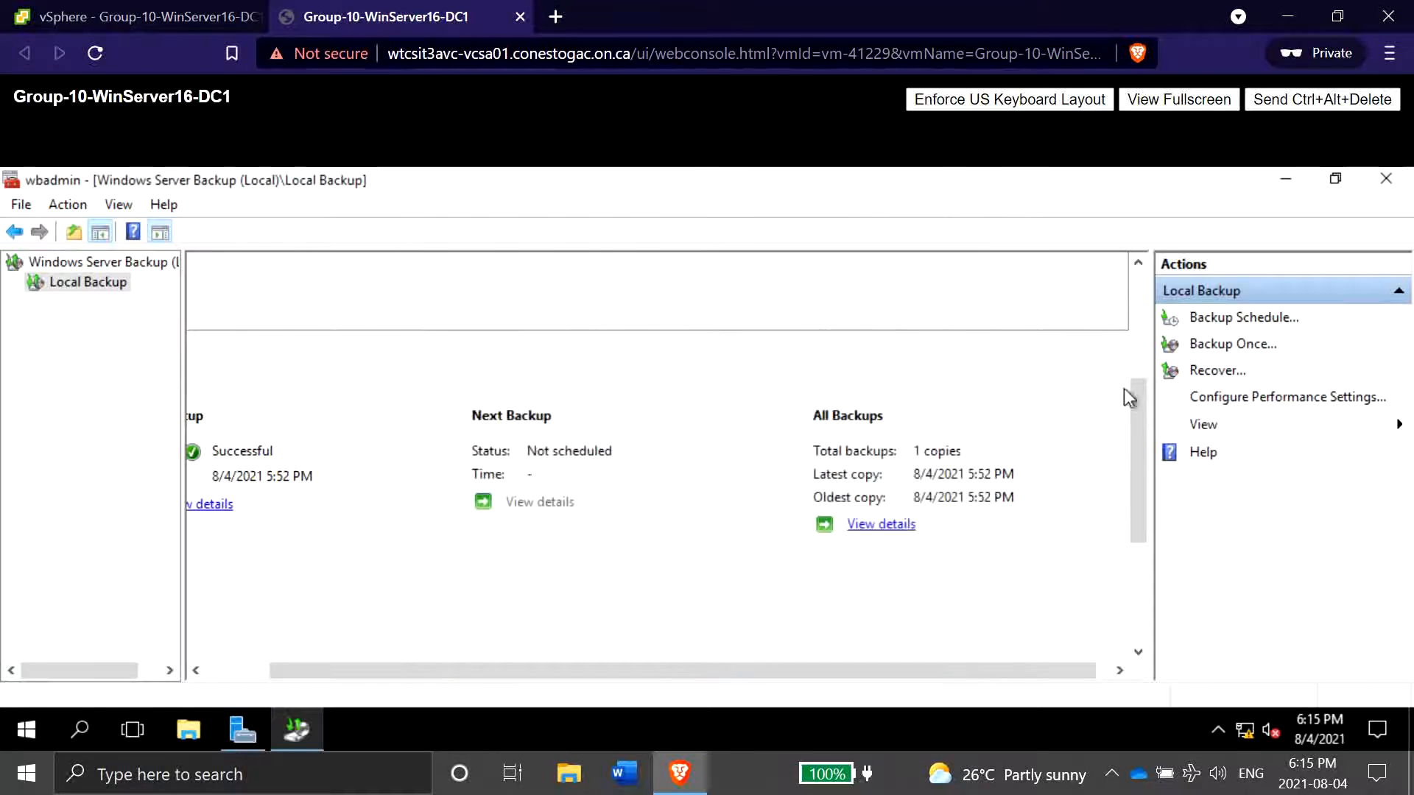
- Launch the Recovery wizard for this server's 8/4/2021 5:52 PM backup and choose System state as the recovery type
{"action": "left_click", "coordinate": [1191, 374]}
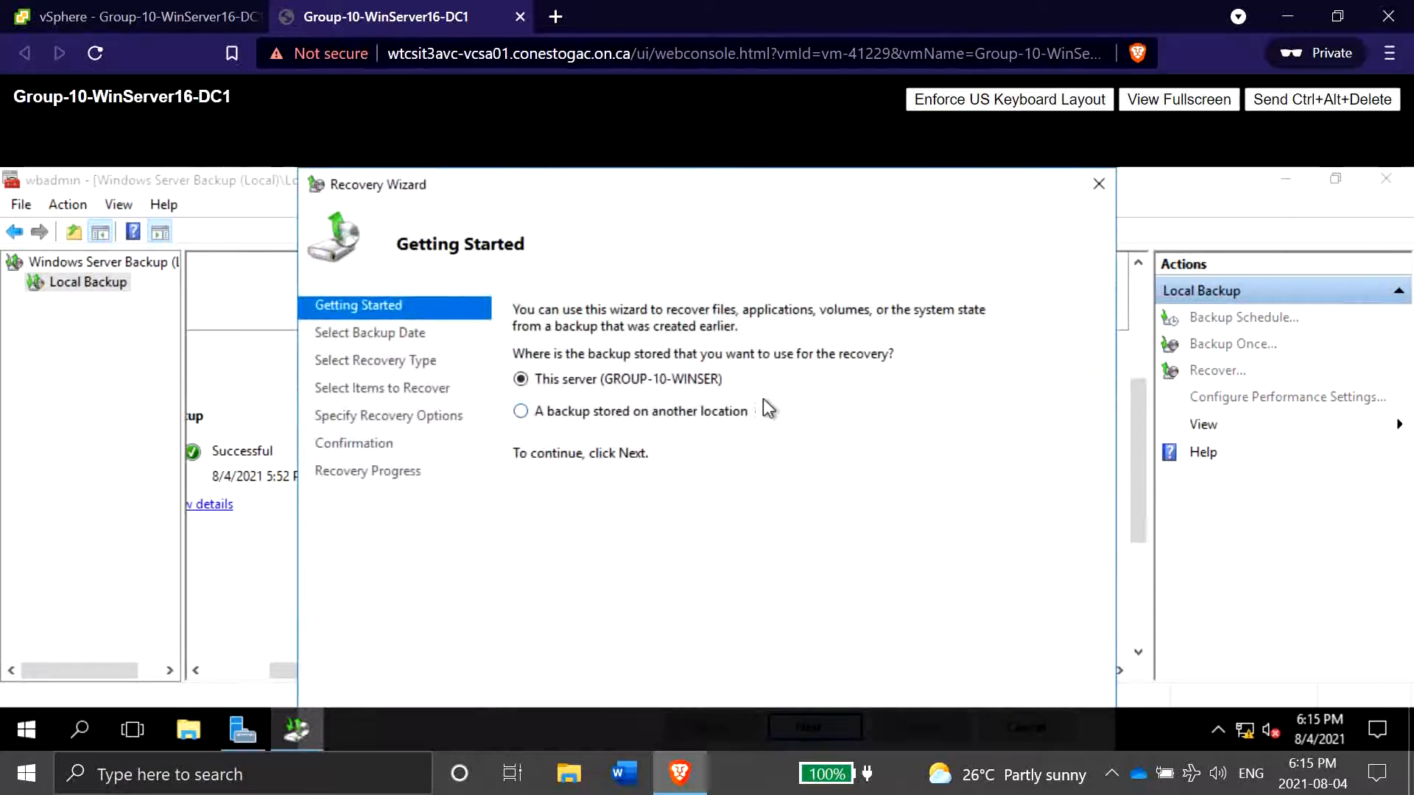
{"action": "left_click", "coordinate": [1195, 103]}
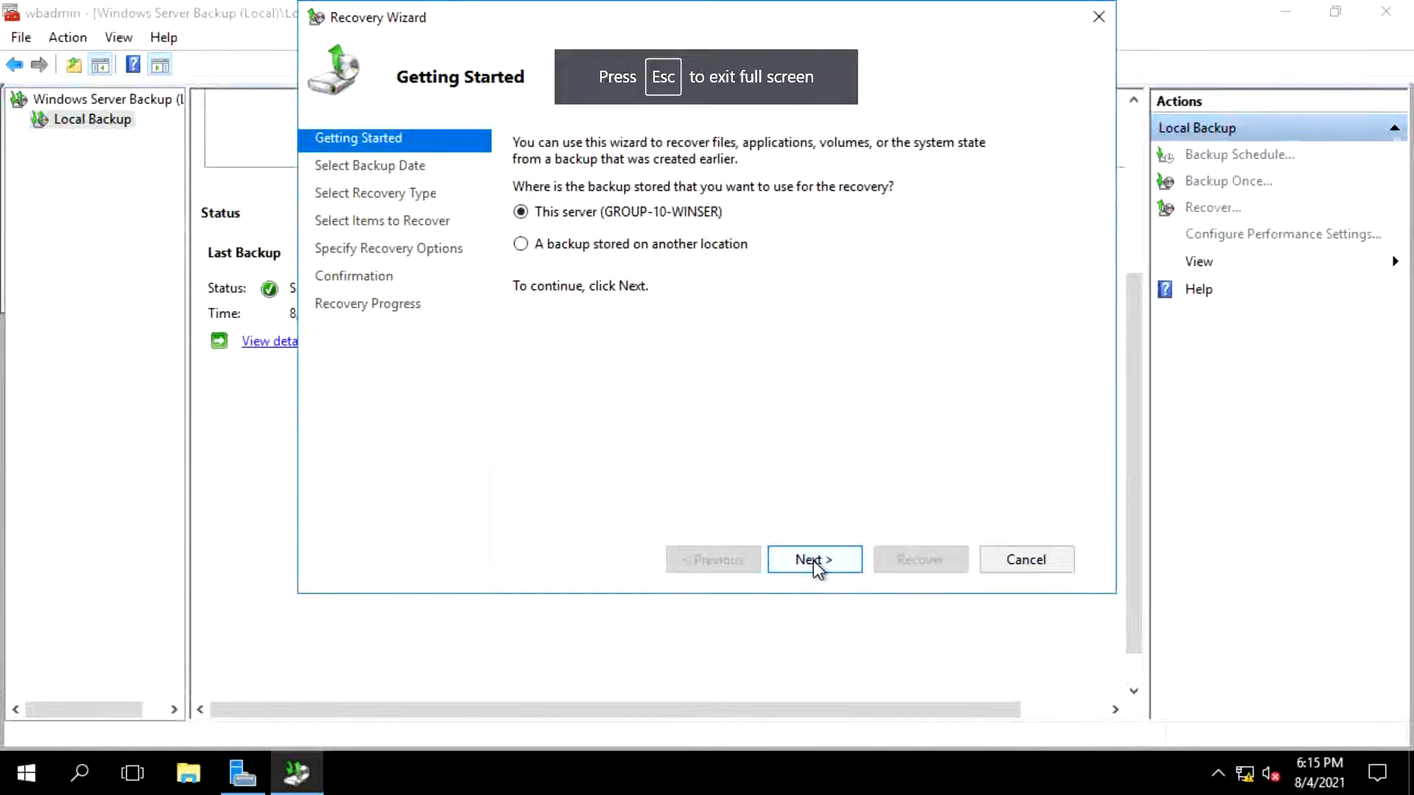
{"action": "left_click", "coordinate": [813, 560]}
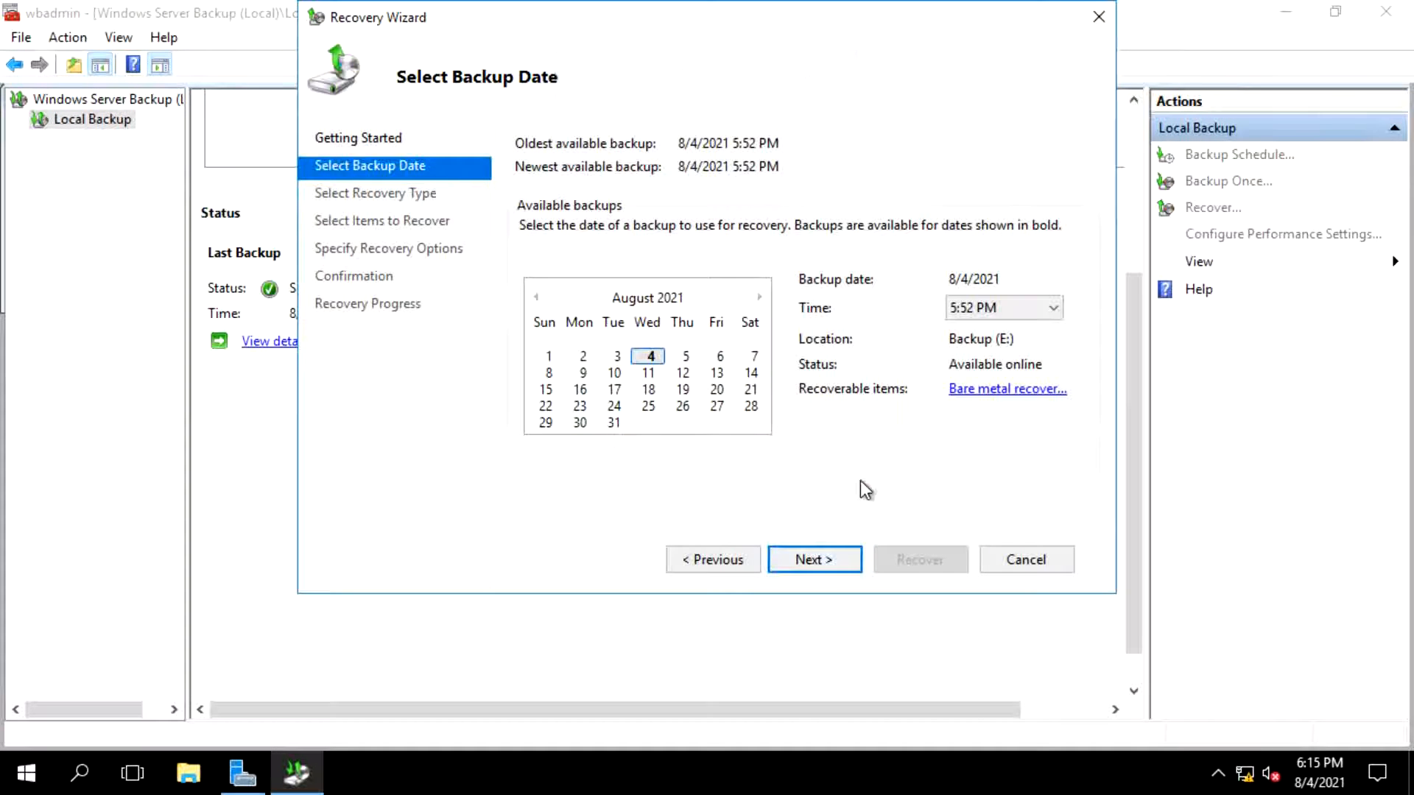
{"action": "left_click", "coordinate": [835, 561]}
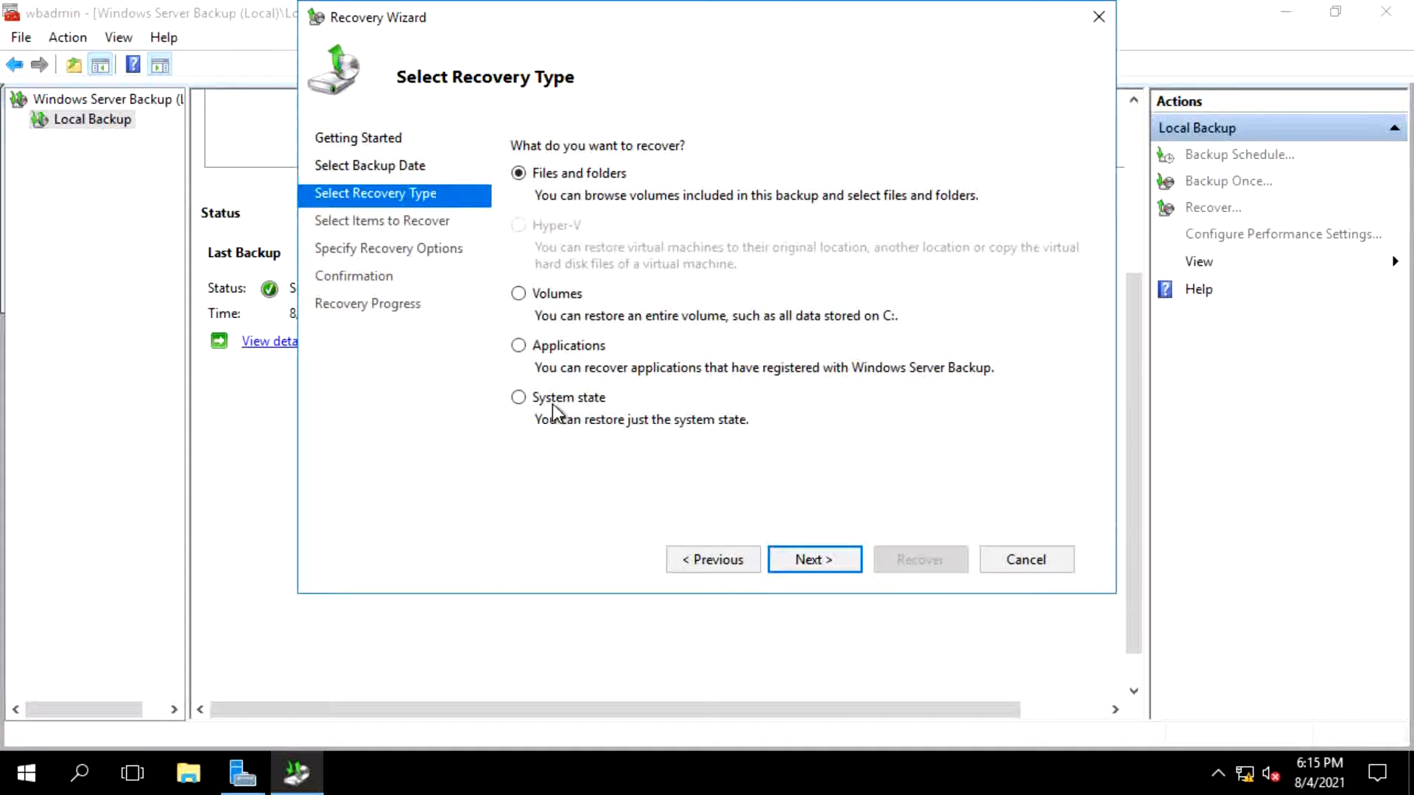
{"action": "left_click", "coordinate": [552, 401]}
{"action": "left_click", "coordinate": [815, 560]}
- Enable authoritative restore of Active Directory files at the original location, then start the system state recovery, accepting both warnings
{"action": "left_click", "coordinate": [608, 233]}
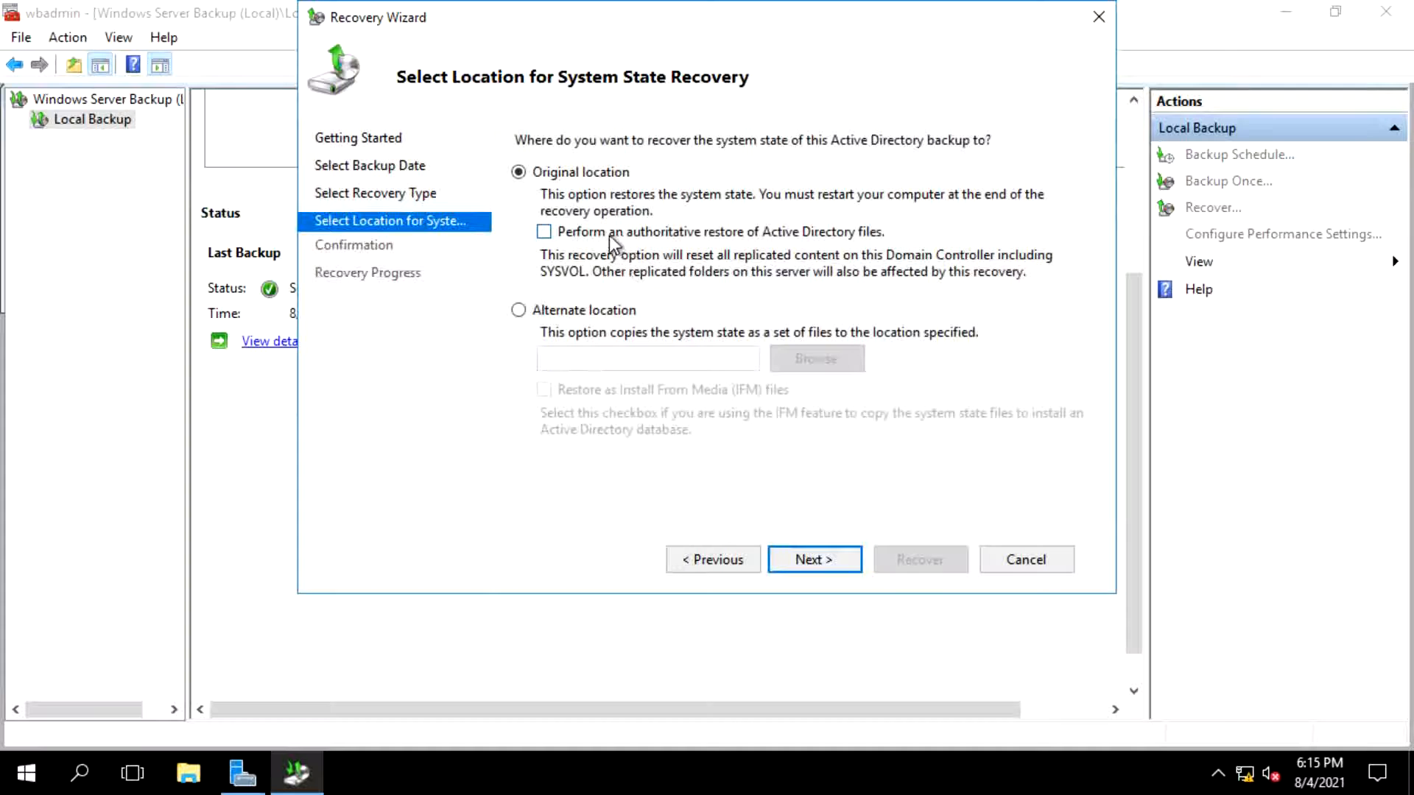
{"action": "left_click", "coordinate": [820, 554]}
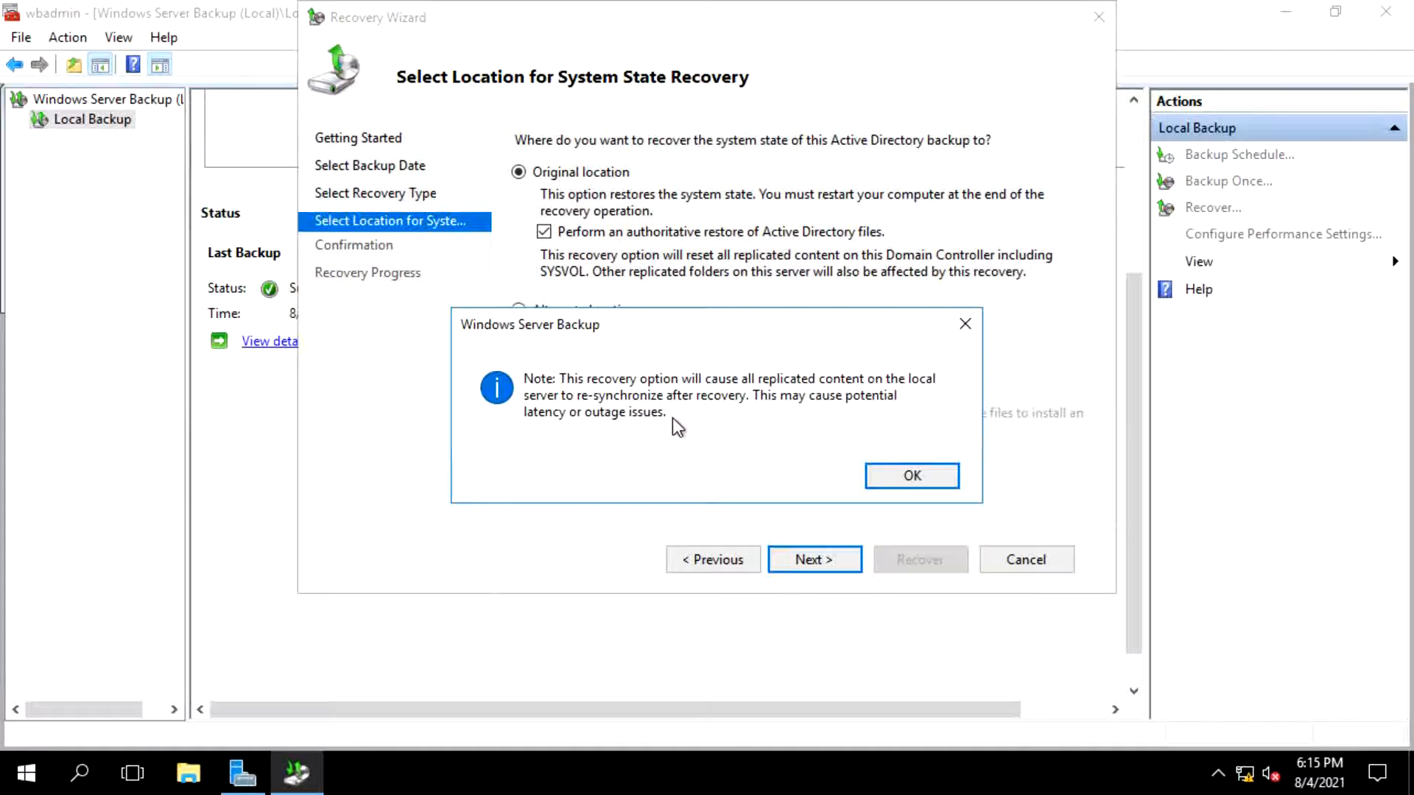
{"action": "left_click", "coordinate": [881, 472]}
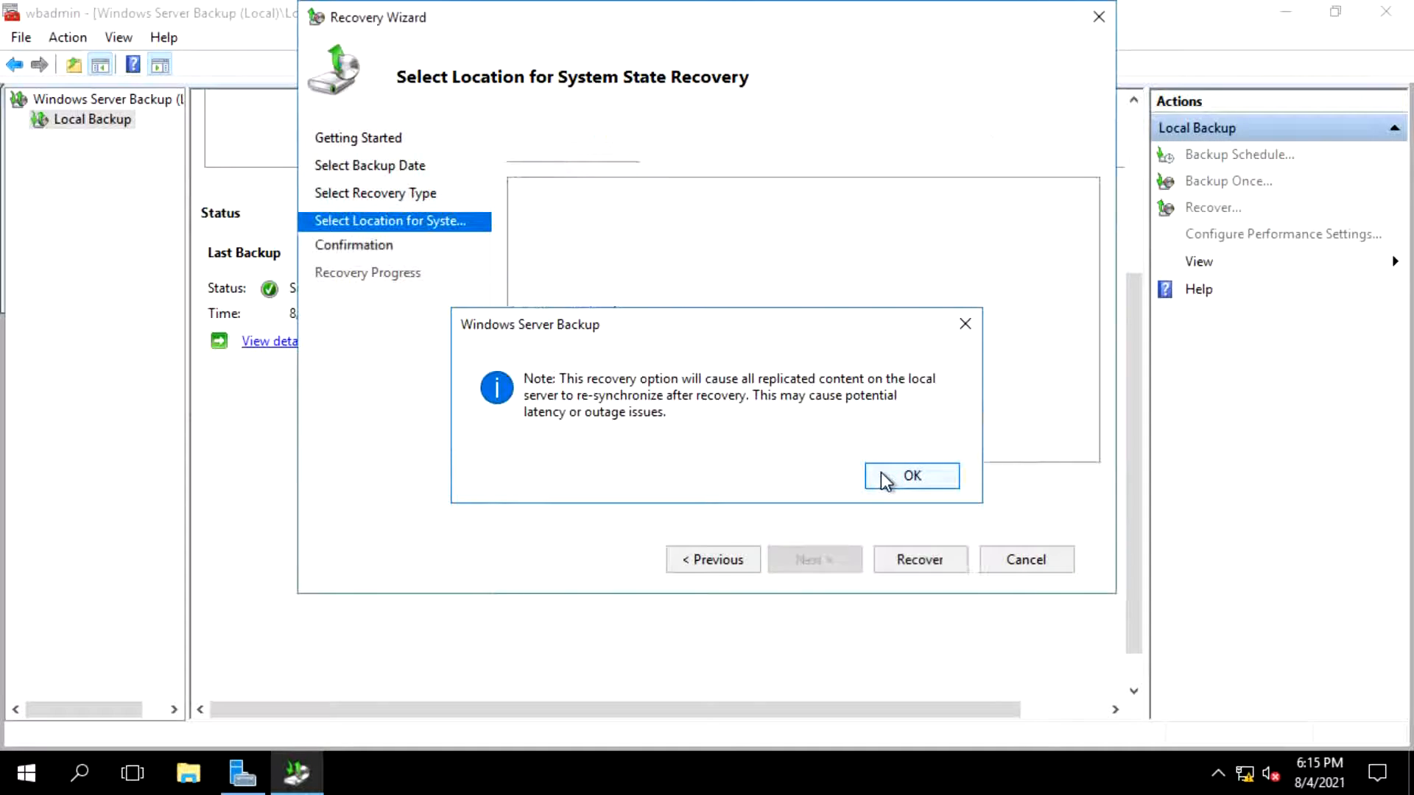
{"action": "left_click", "coordinate": [930, 559]}
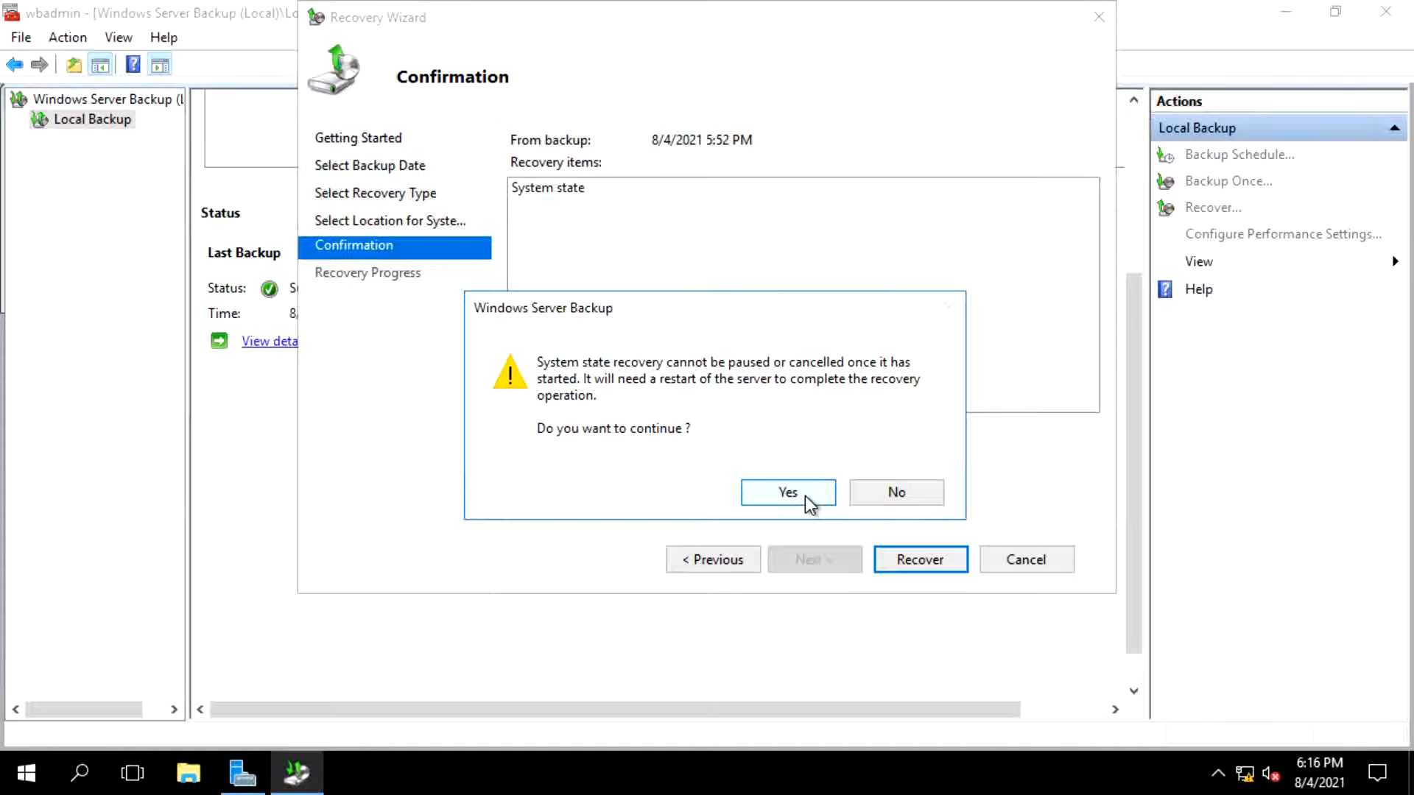
{"action": "left_click", "coordinate": [806, 497]}
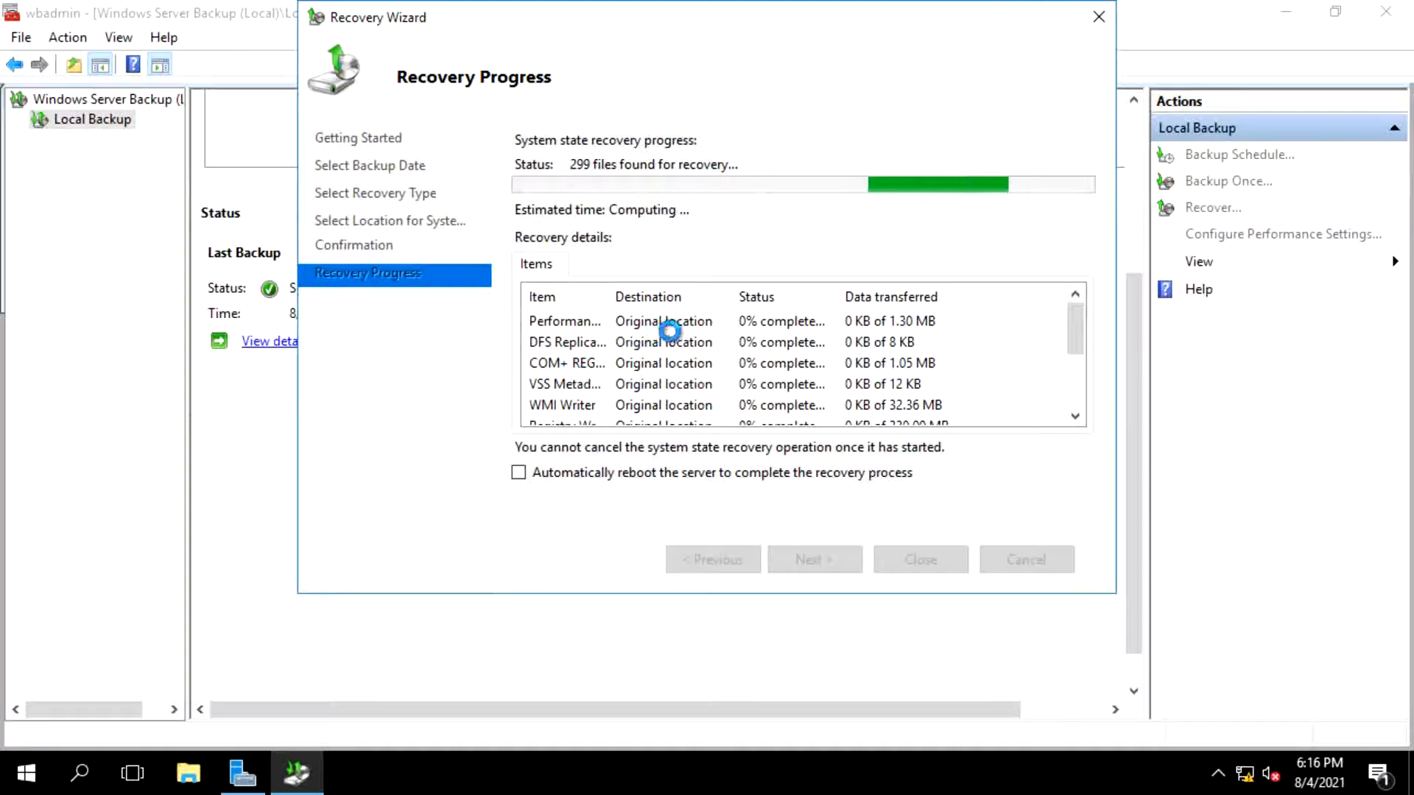
- Widen the recovery details column and restart the server to complete the recovery
{"action": "left_click_drag", "start_coordinate": [612, 296], "coordinate": [709, 321]}
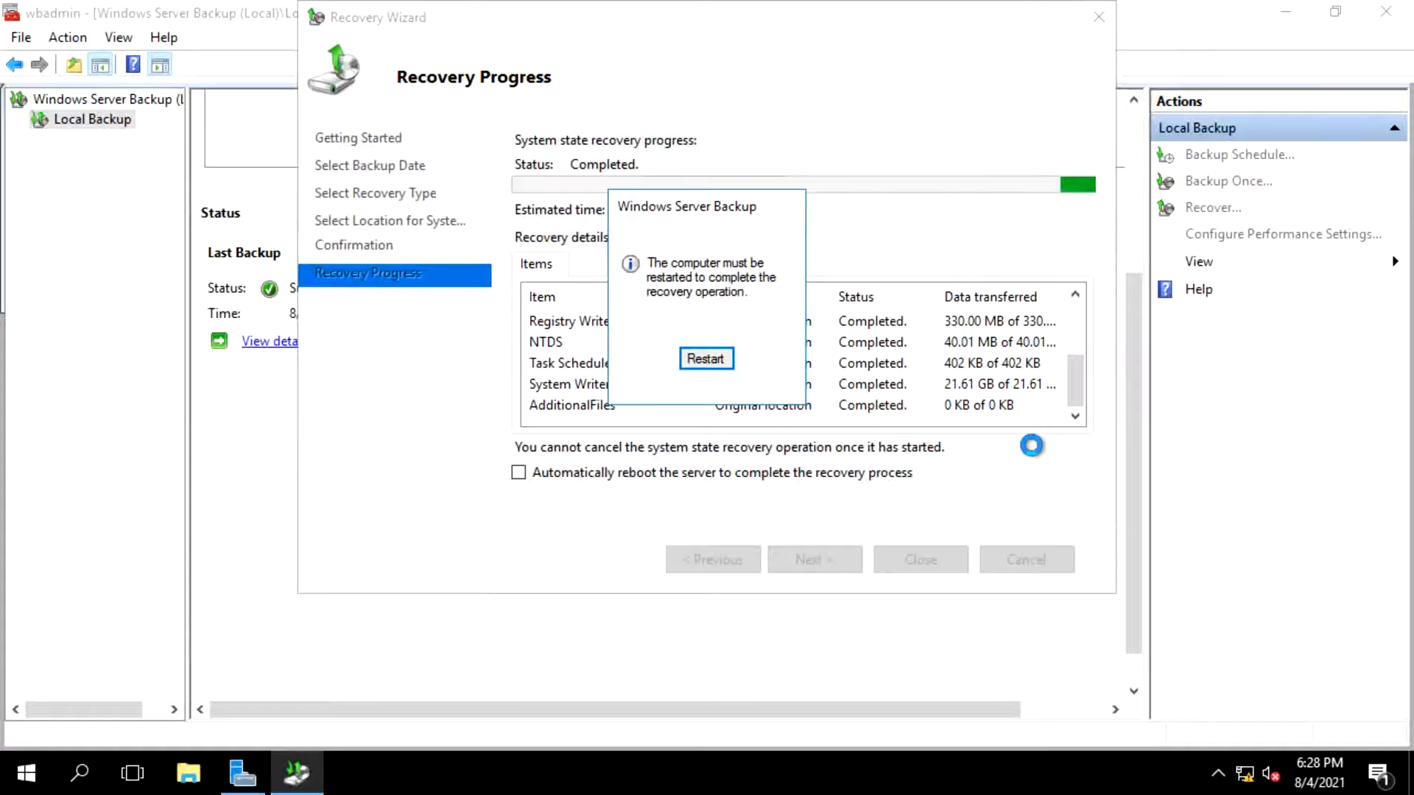
{"action": "left_click", "coordinate": [714, 365]}
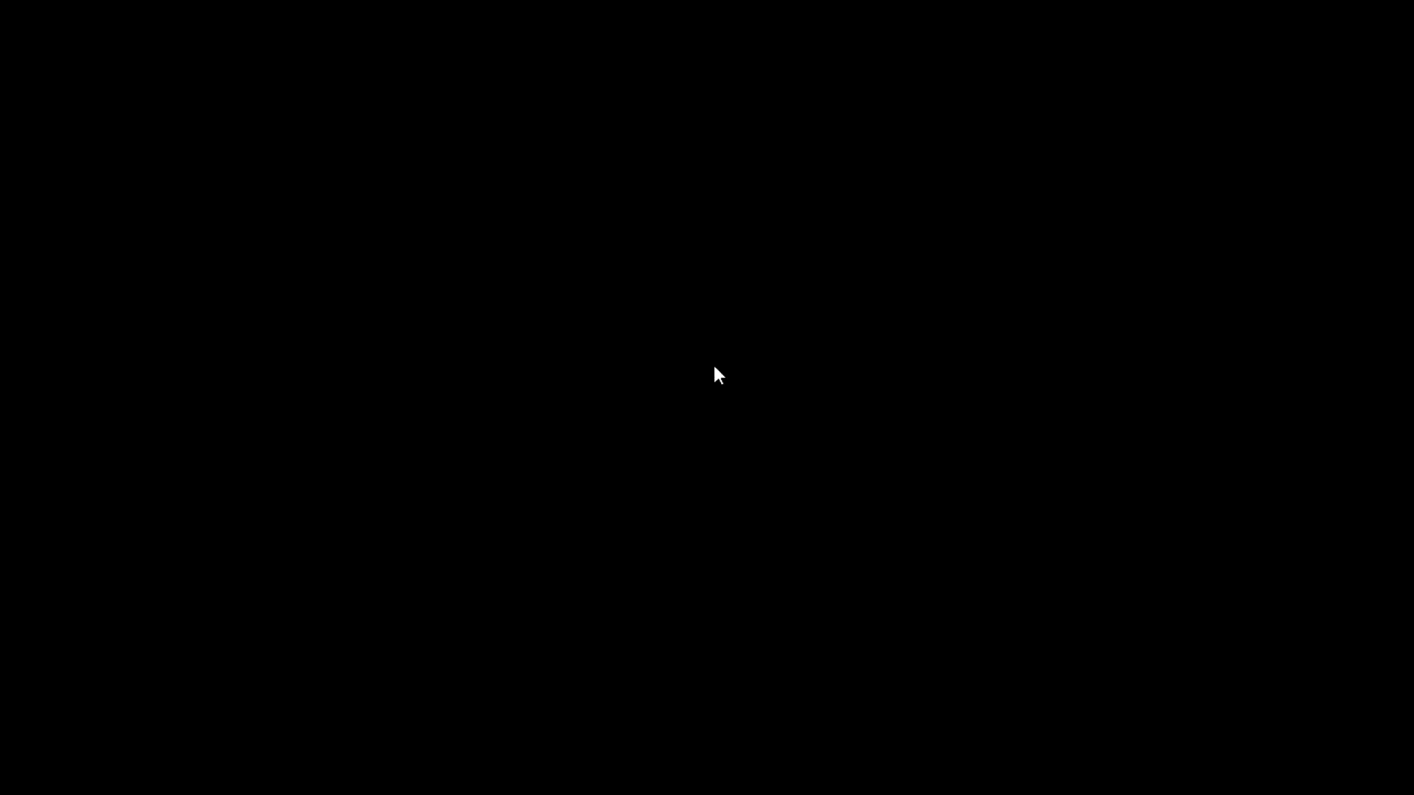
{"action": "key", "text": "Escape"}
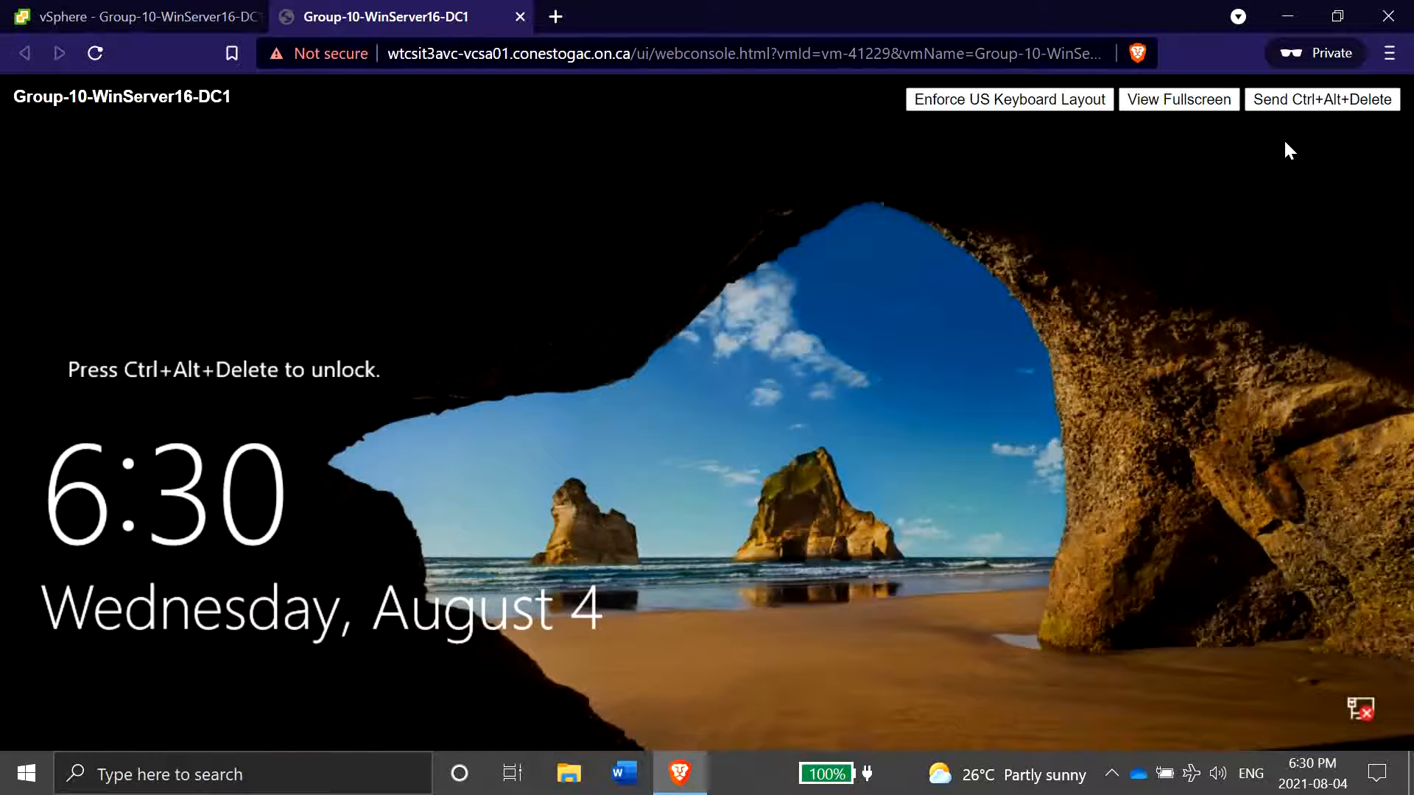
- Unlock the server and sign in as FINALPROJECT\Administrator with the account password
{"action": "left_click", "coordinate": [1292, 103]}
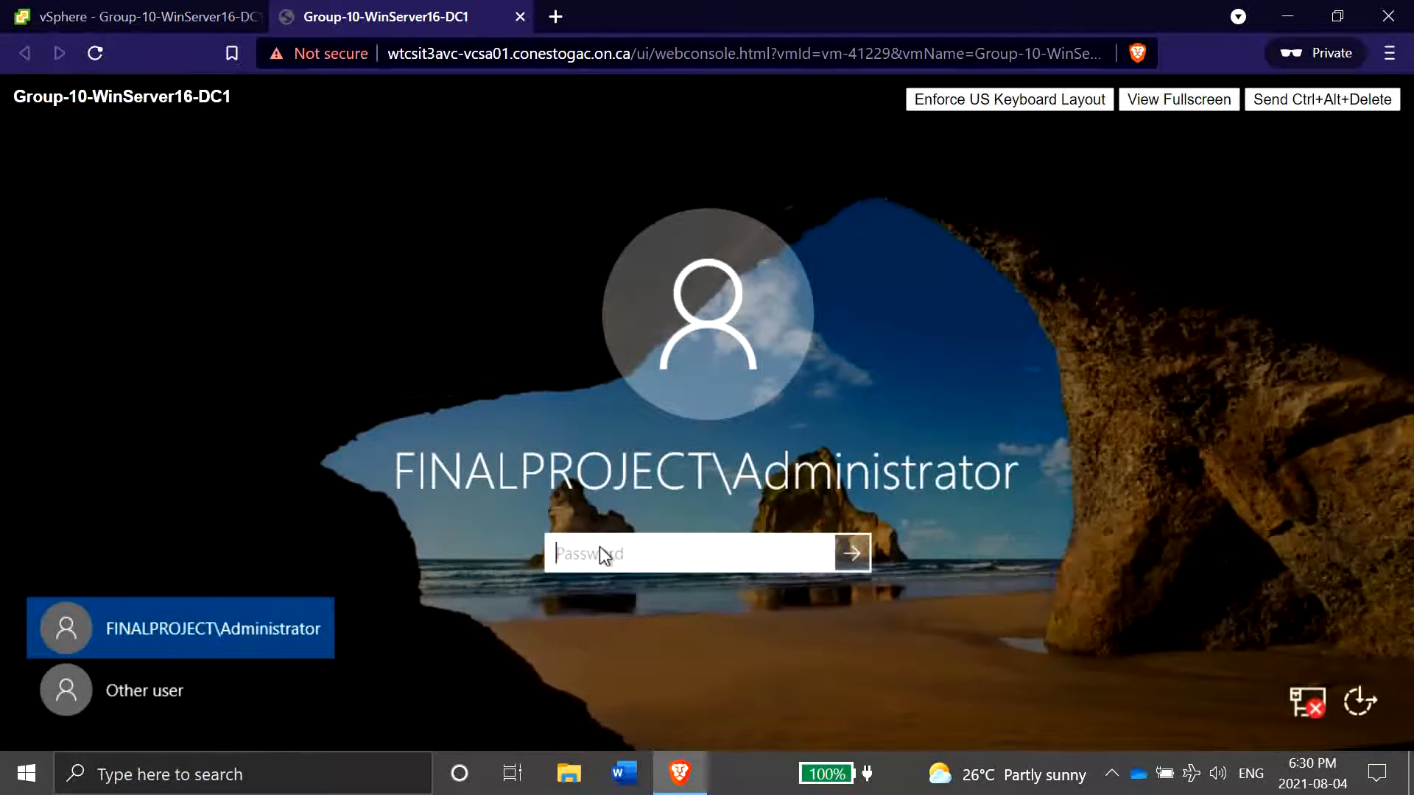
{"action": "type", "text": "Passw"}
{"action": "key", "text": "Return"}
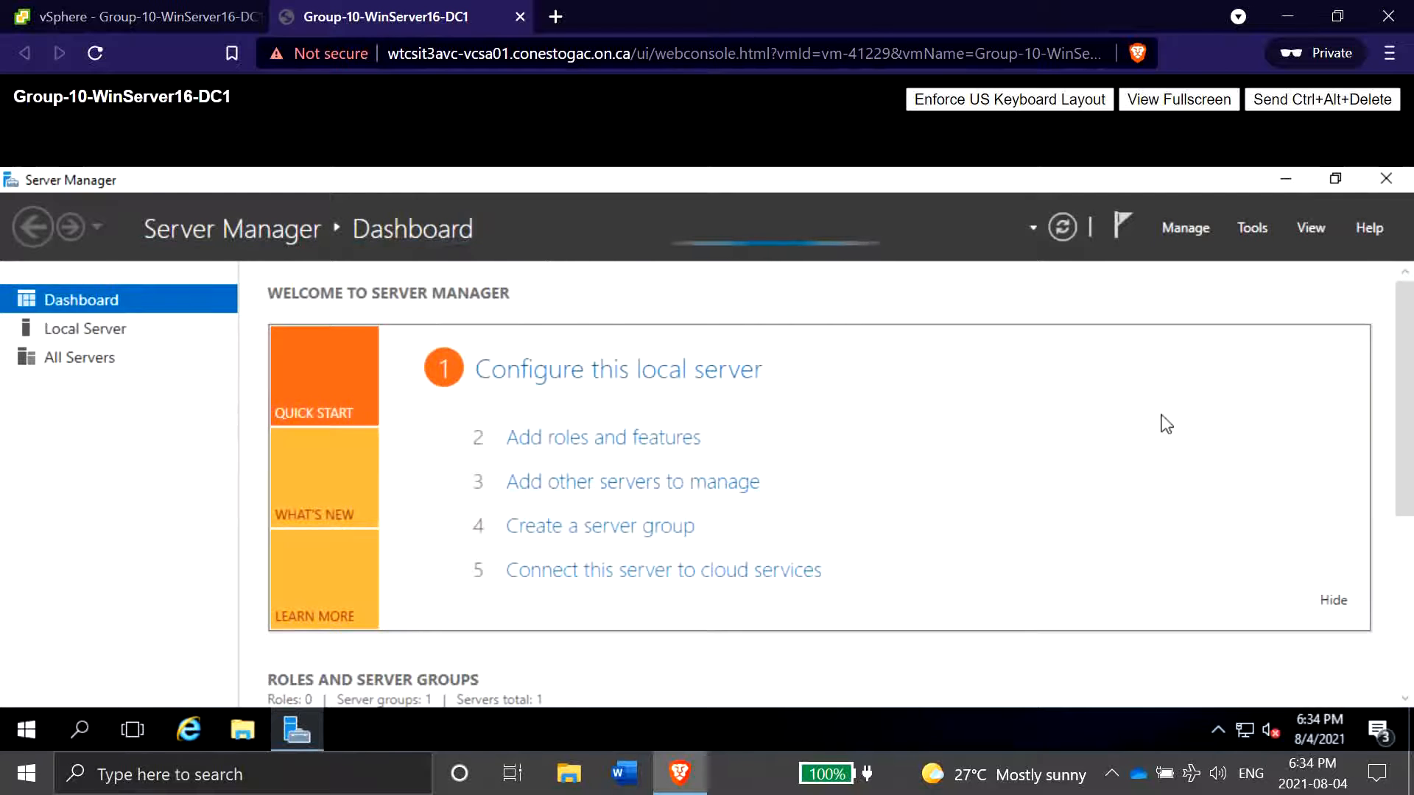
- Open Active Directory Users and Computers from Server Manager's tools
{"action": "left_click_drag", "start_coordinate": [1410, 392], "coordinate": [1399, 641]}
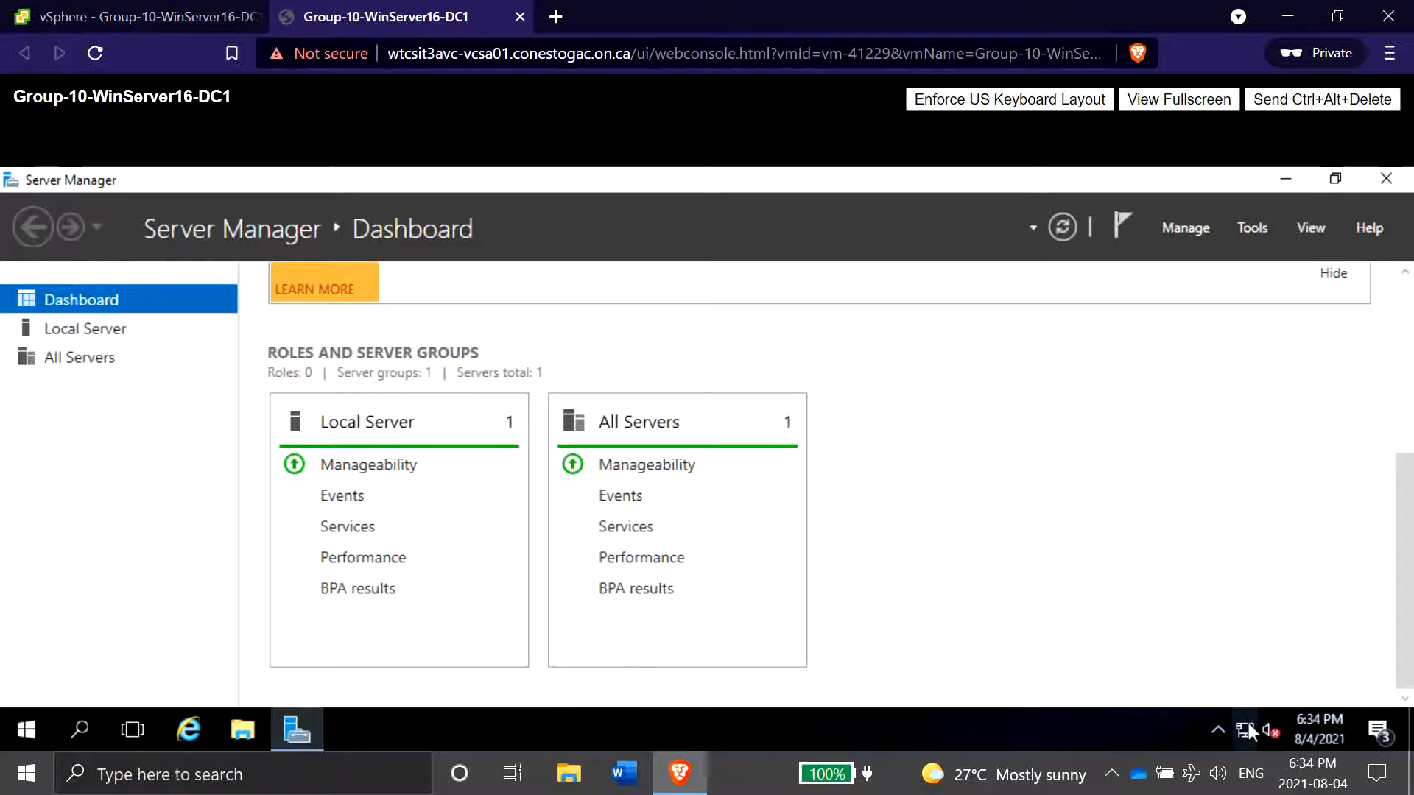
{"action": "mouse_move", "coordinate": [1248, 723]}
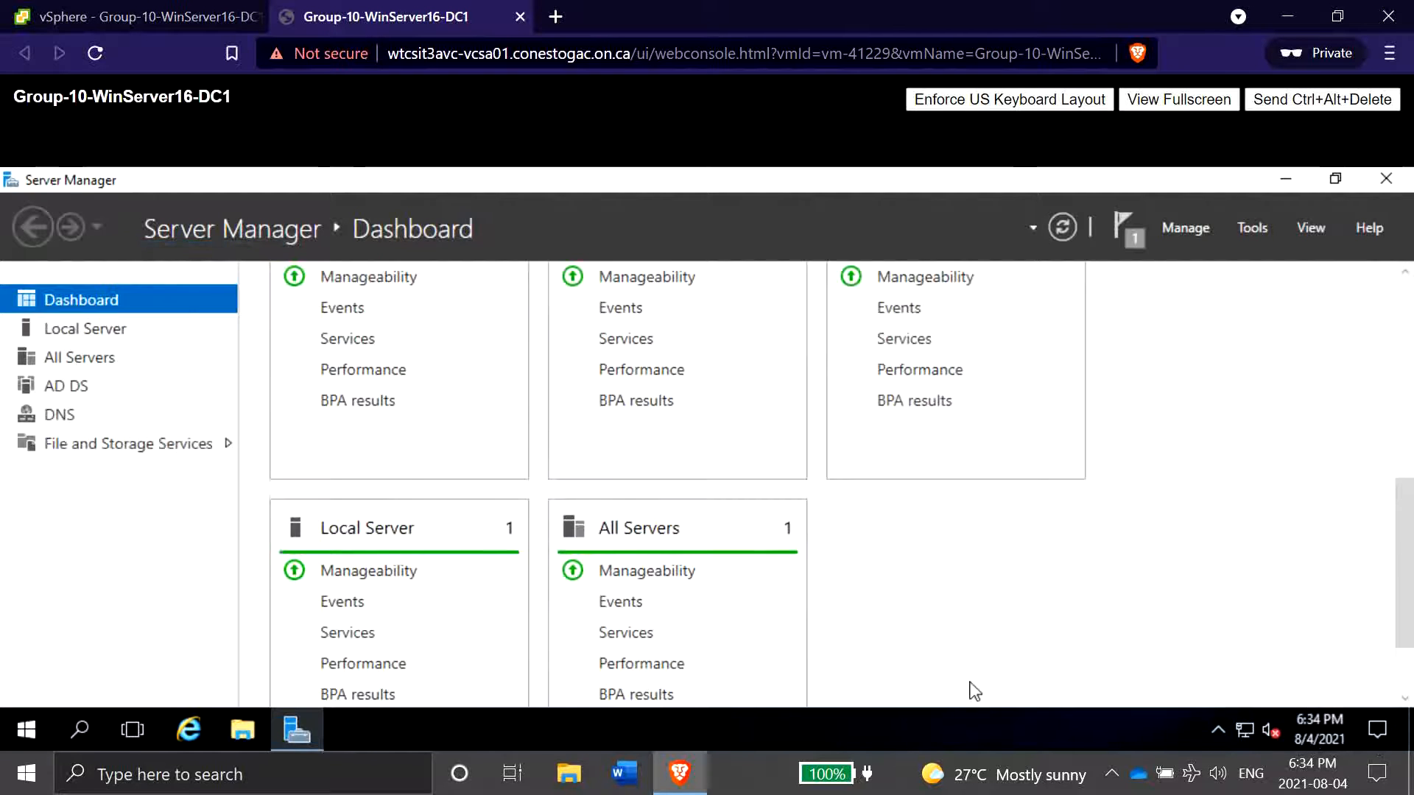
{"action": "scroll", "coordinate": [1034, 621], "scroll_direction": "down", "scroll_amount": 2}
{"action": "scroll", "coordinate": [1038, 628], "scroll_direction": "up", "scroll_amount": 4}
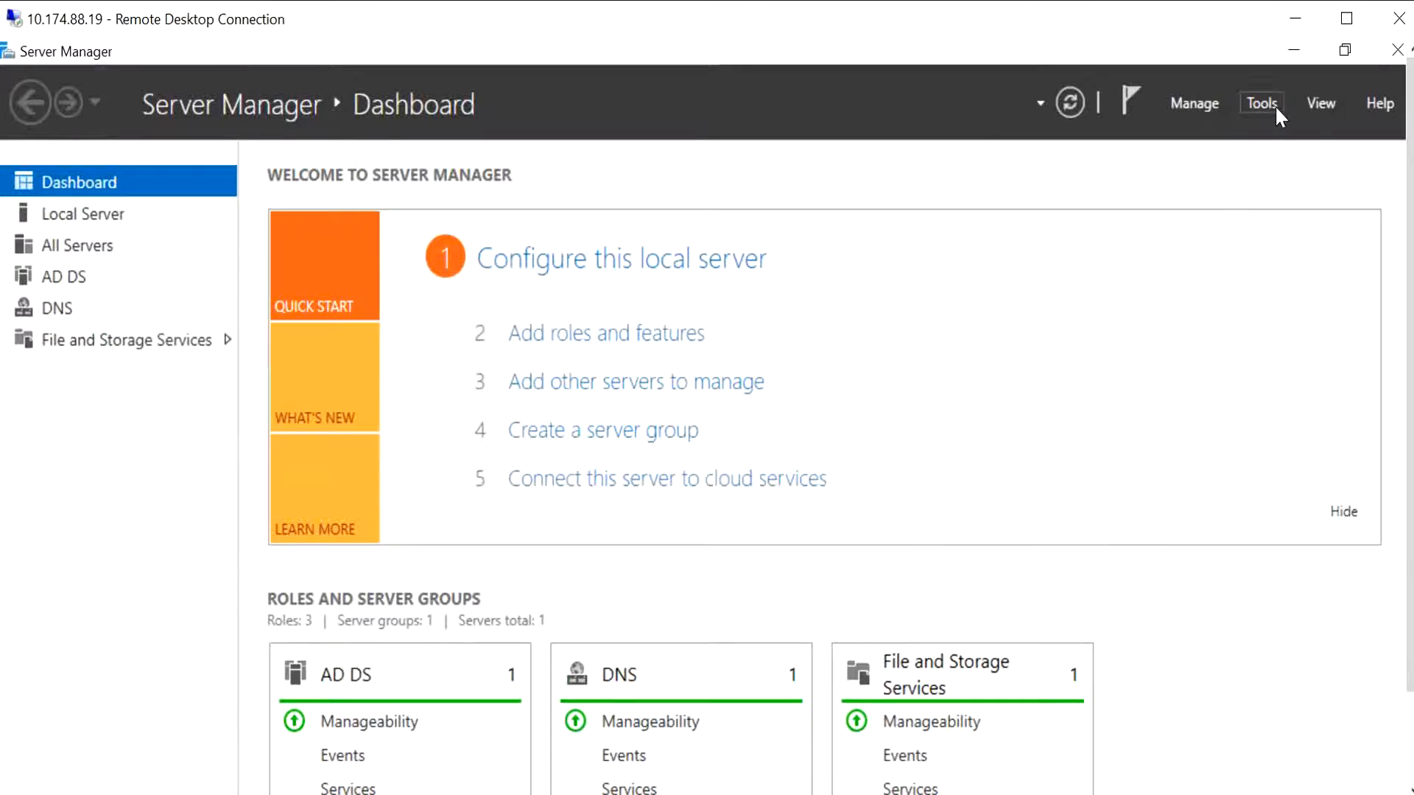
{"action": "left_click", "coordinate": [1263, 103]}
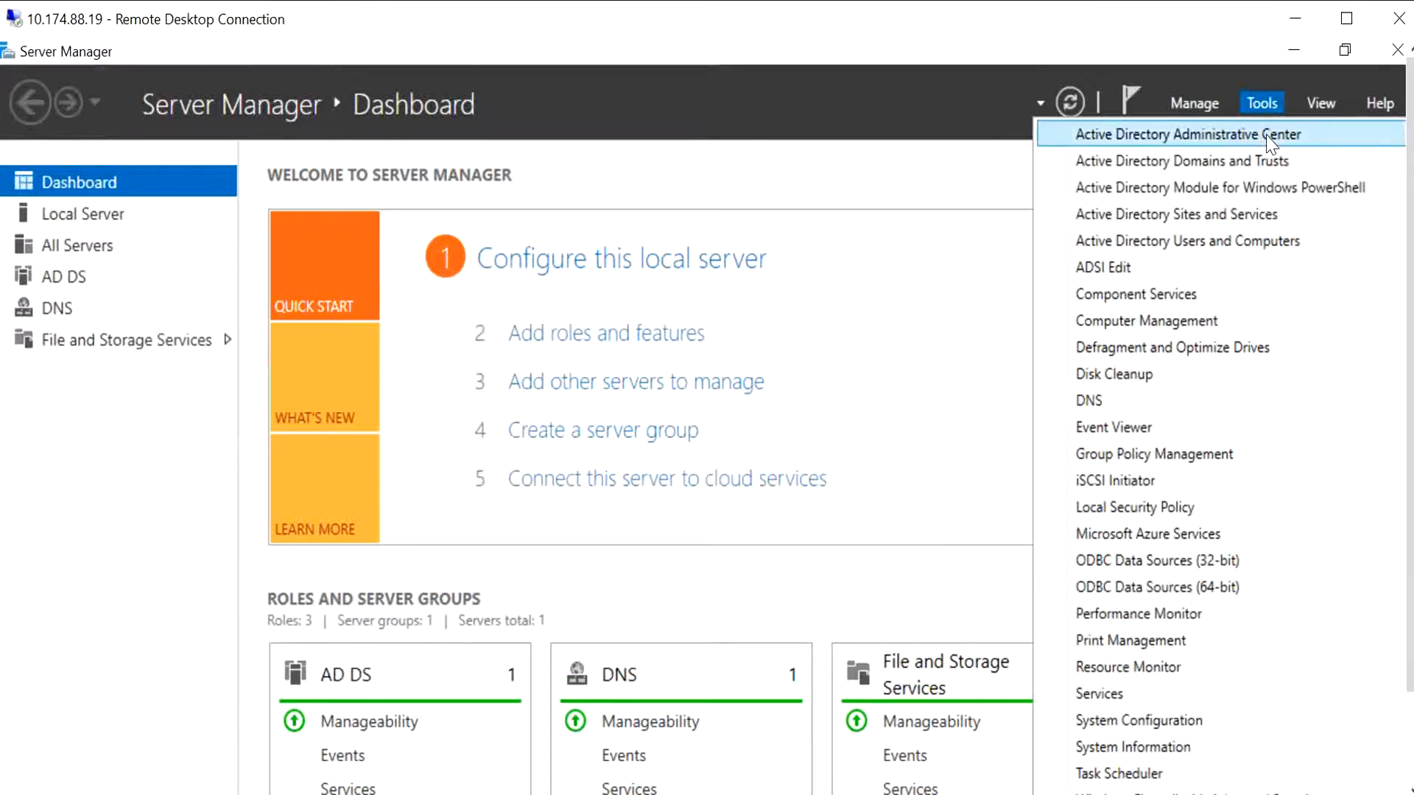
{"action": "left_click", "coordinate": [1221, 243]}
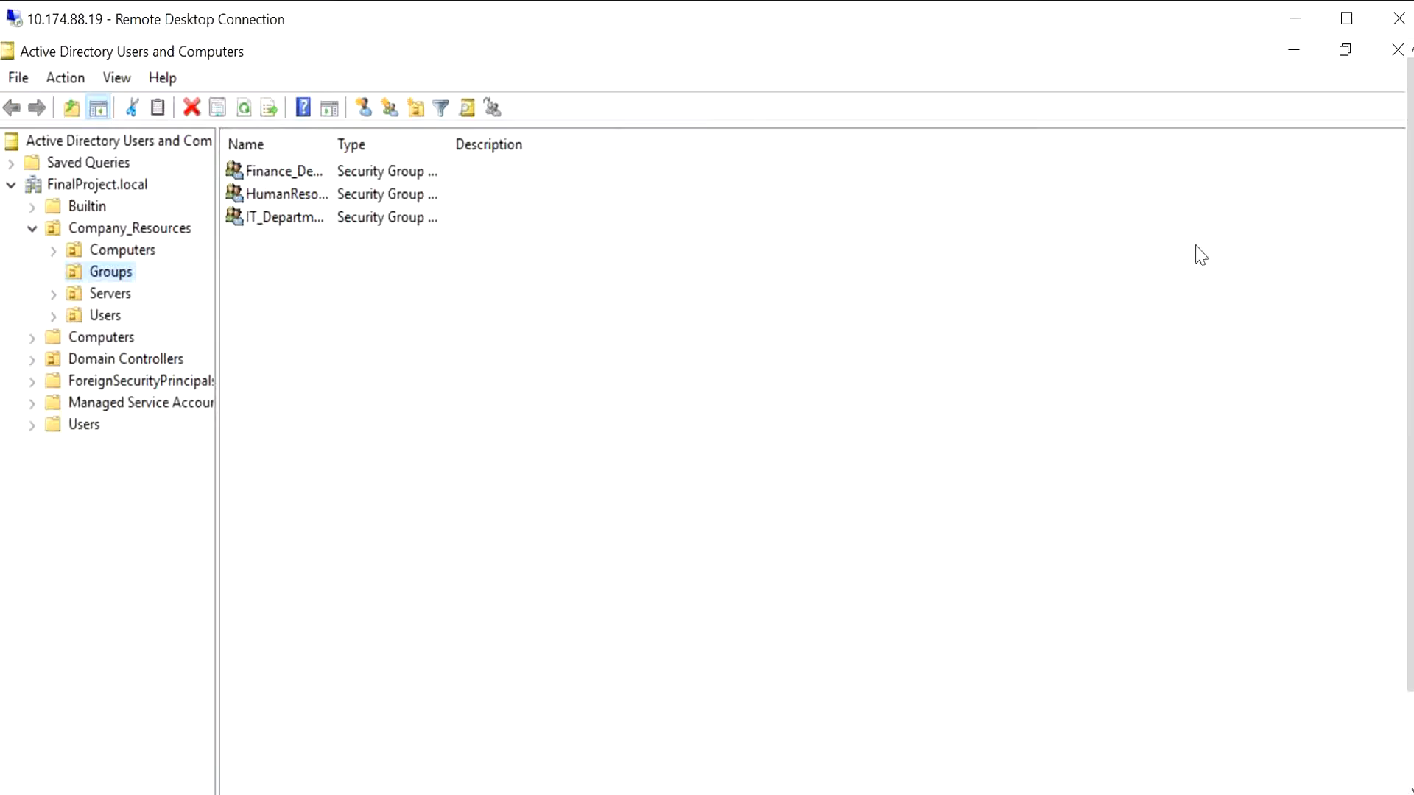
- Browse the Company_Resources OUs (Computers, Groups, Servers, Users) to check the restored objects
{"action": "left_click", "coordinate": [118, 230]}
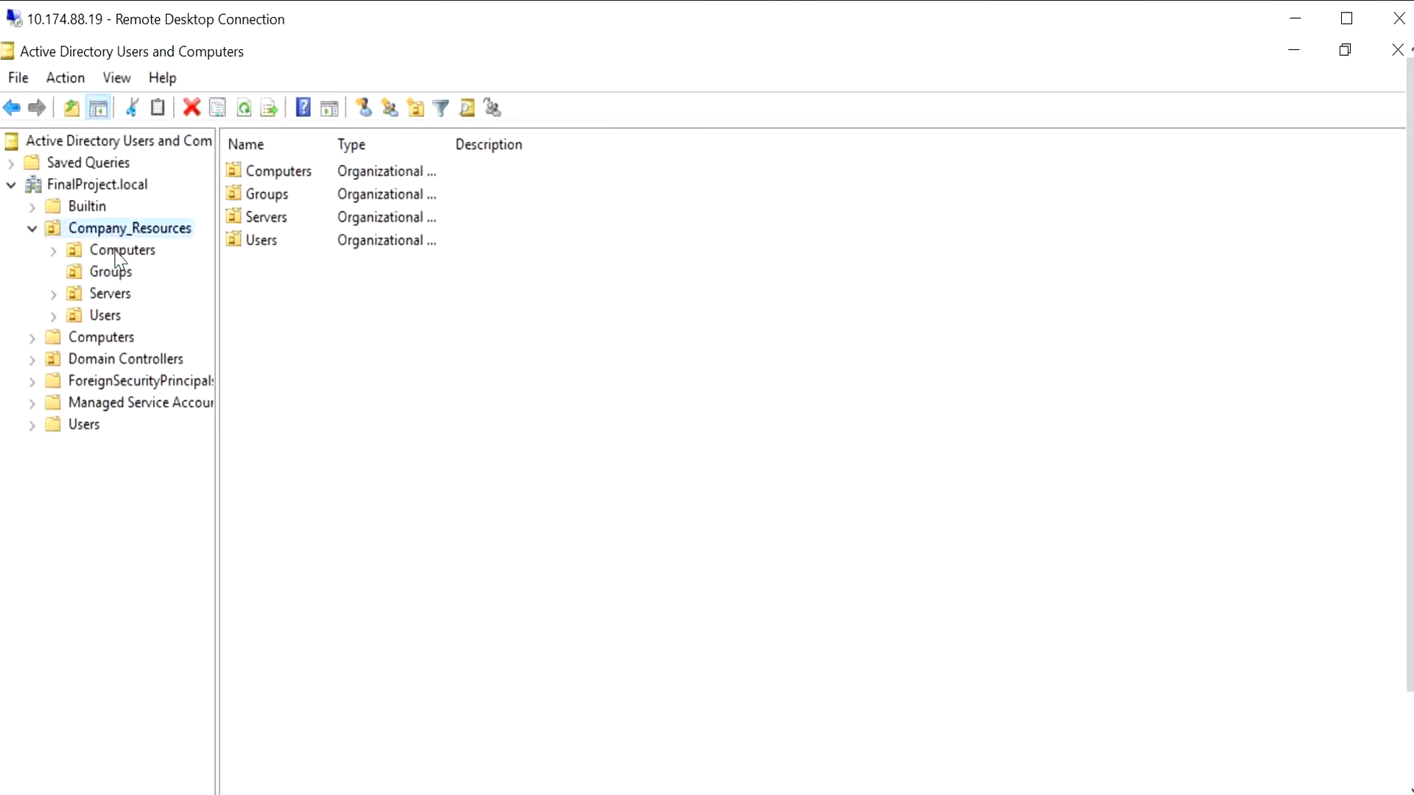
{"action": "left_click", "coordinate": [117, 250]}
{"action": "left_click", "coordinate": [112, 273]}
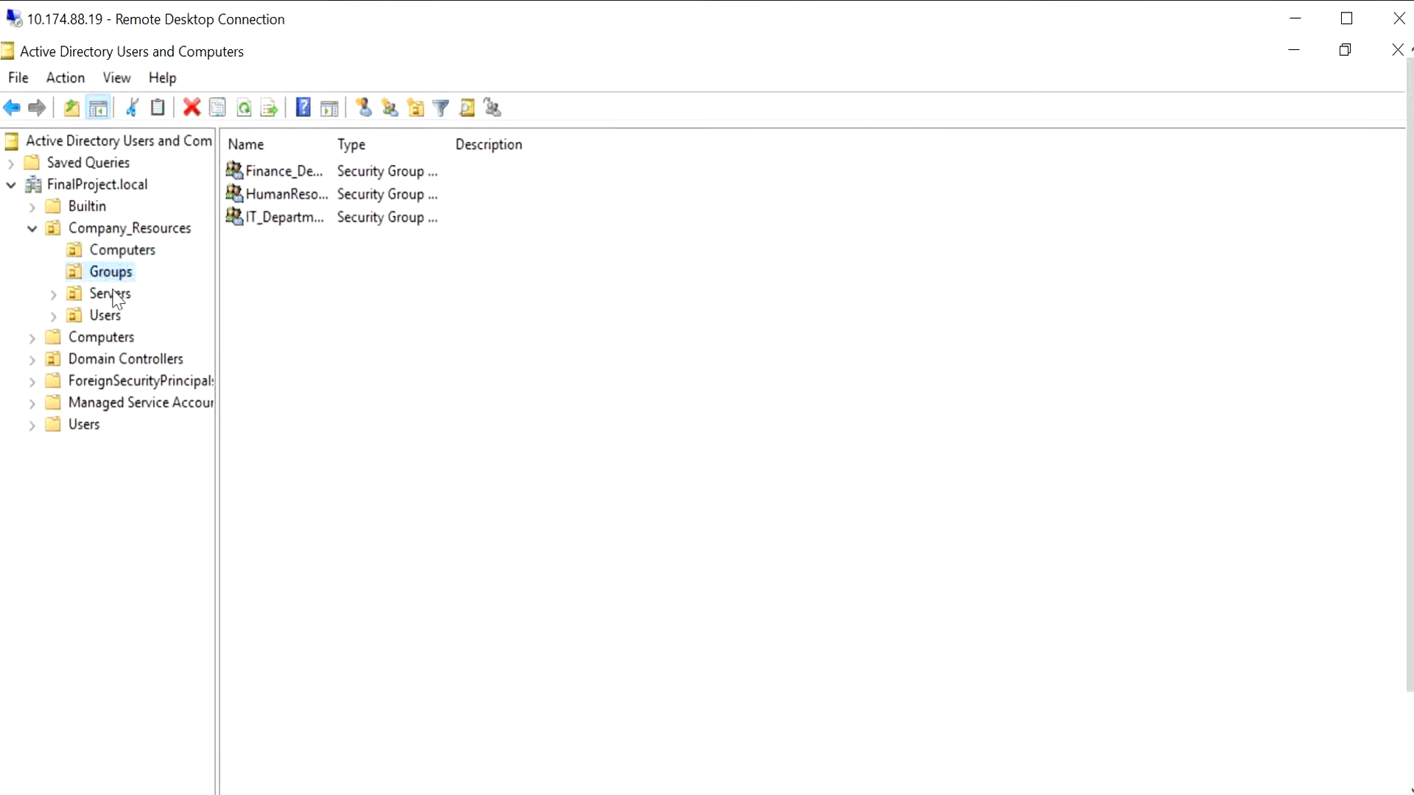
{"action": "left_click", "coordinate": [111, 293]}
{"action": "left_click", "coordinate": [107, 317]}
{"action": "left_click", "coordinate": [112, 273]}
{"action": "left_click", "coordinate": [118, 250]}
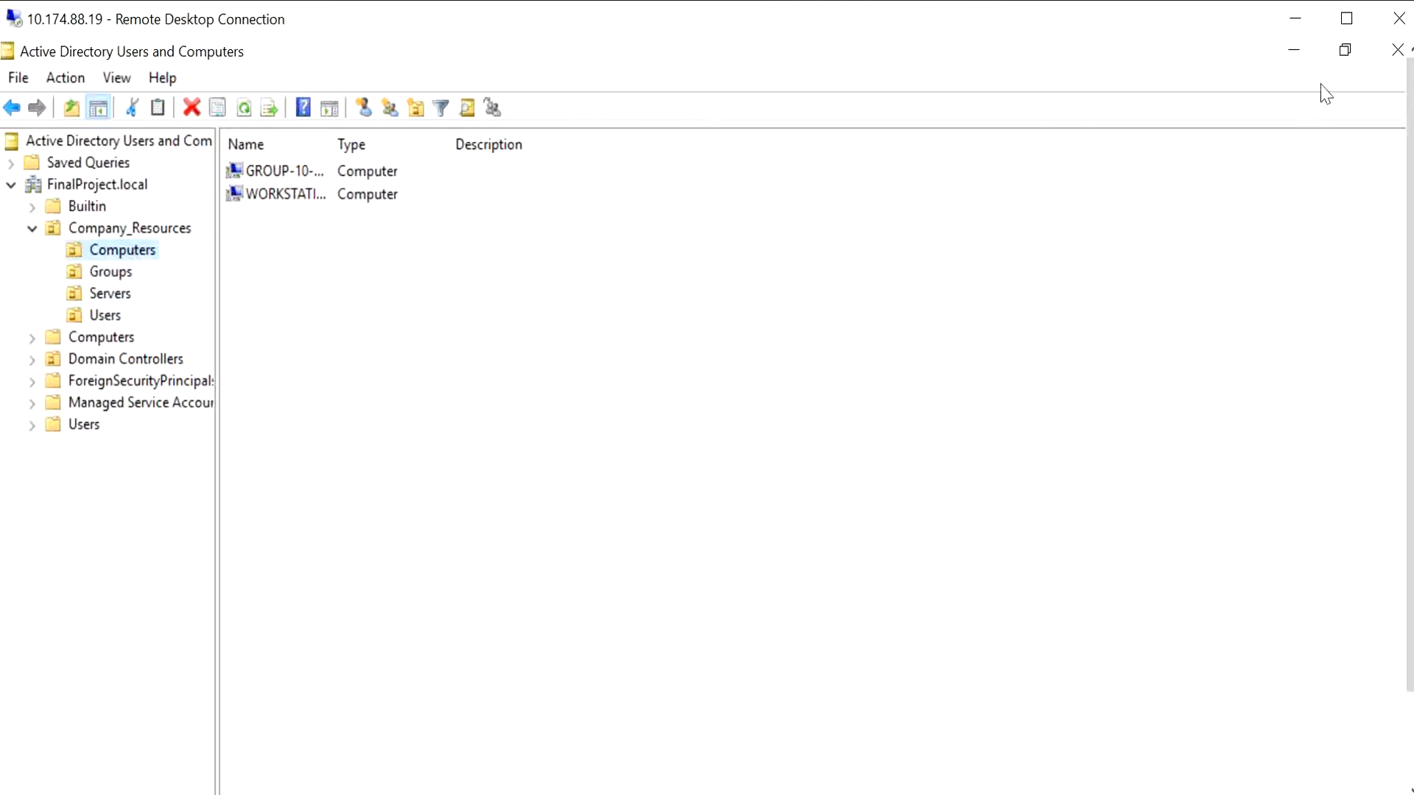
- Close Active Directory Users and Computers and open Windows Server Backup from Server Manager's tools
{"action": "left_click", "coordinate": [1381, 59]}
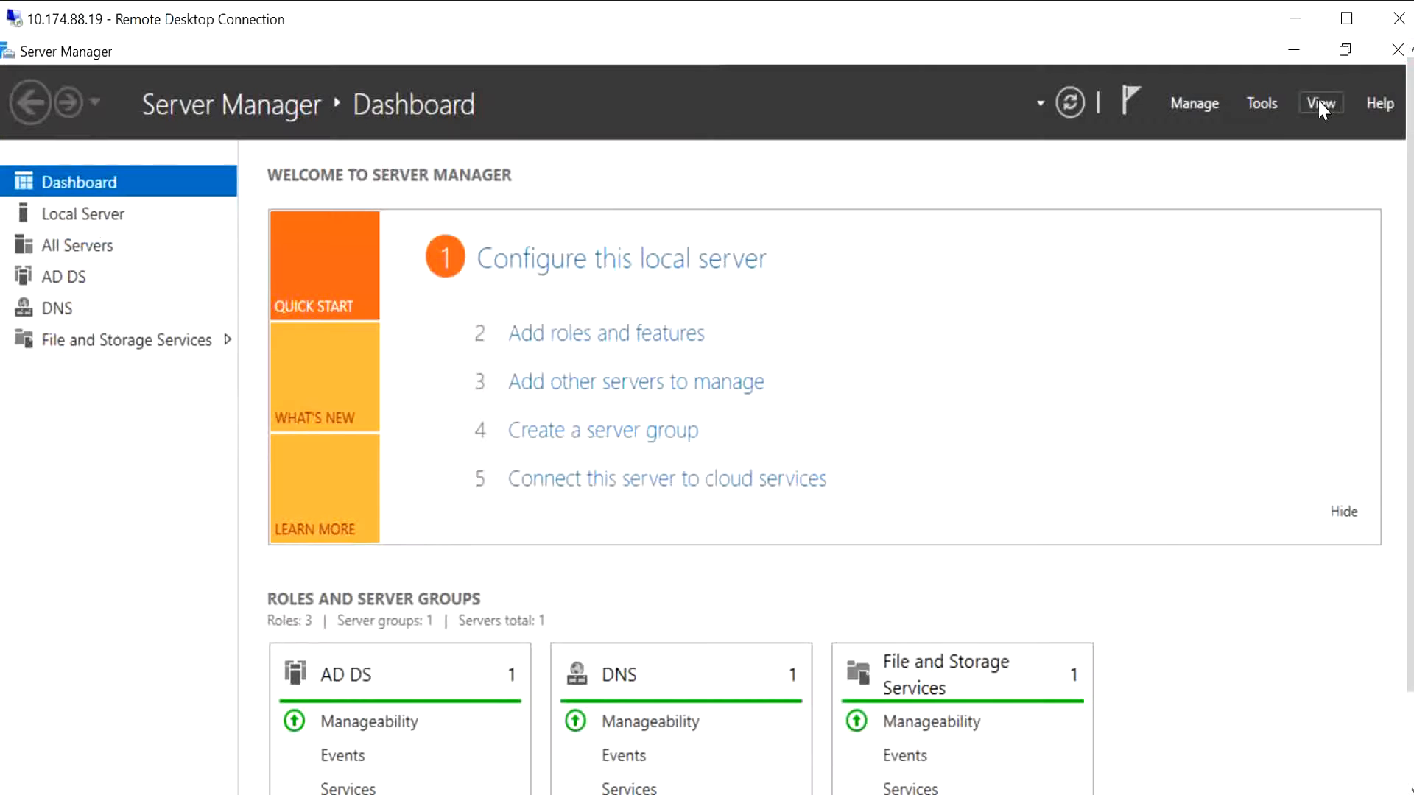
{"action": "left_click", "coordinate": [1258, 104]}
{"action": "scroll", "coordinate": [1178, 479], "scroll_direction": "down", "scroll_amount": 2}
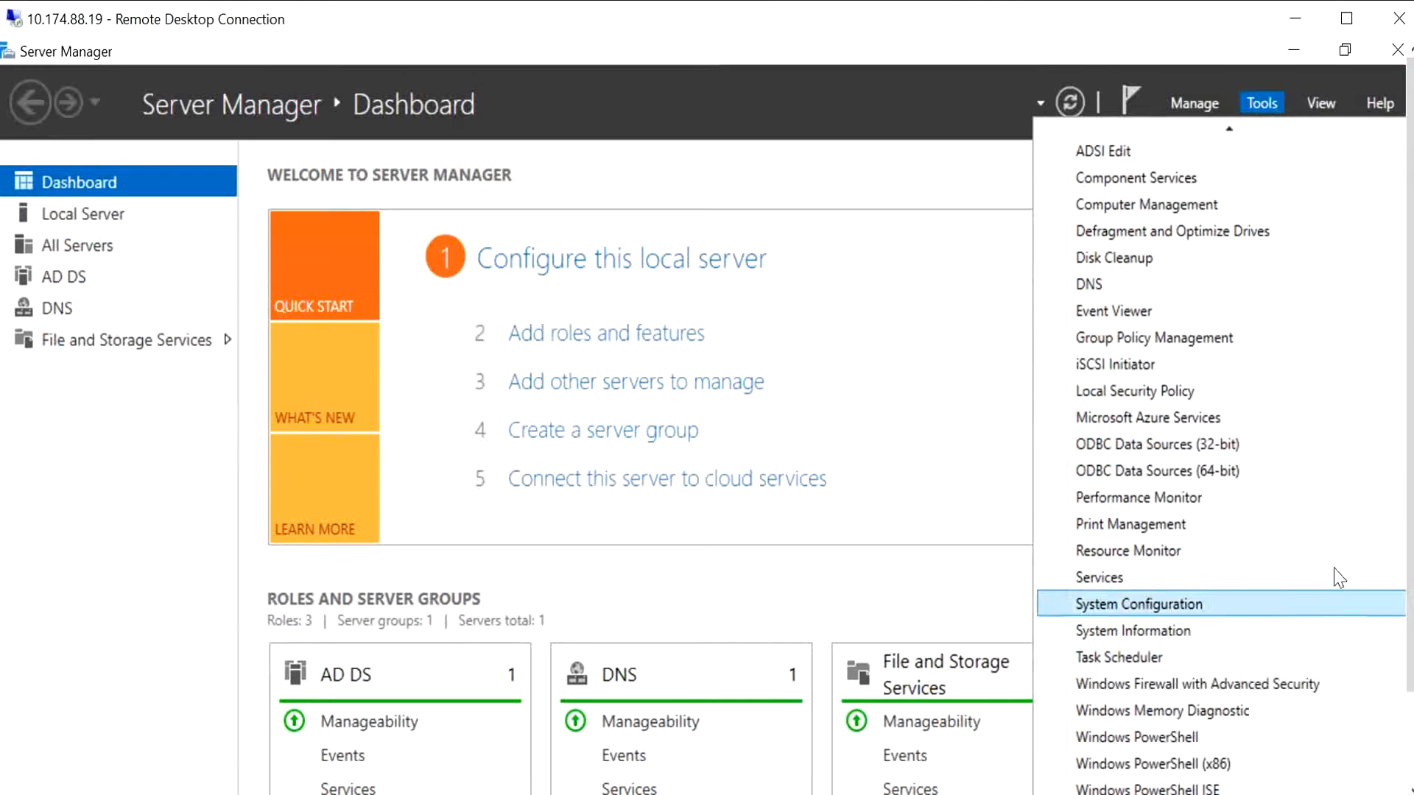
{"action": "left_click_drag", "start_coordinate": [1409, 534], "coordinate": [1409, 589]}
{"action": "left_click", "coordinate": [1205, 750]}
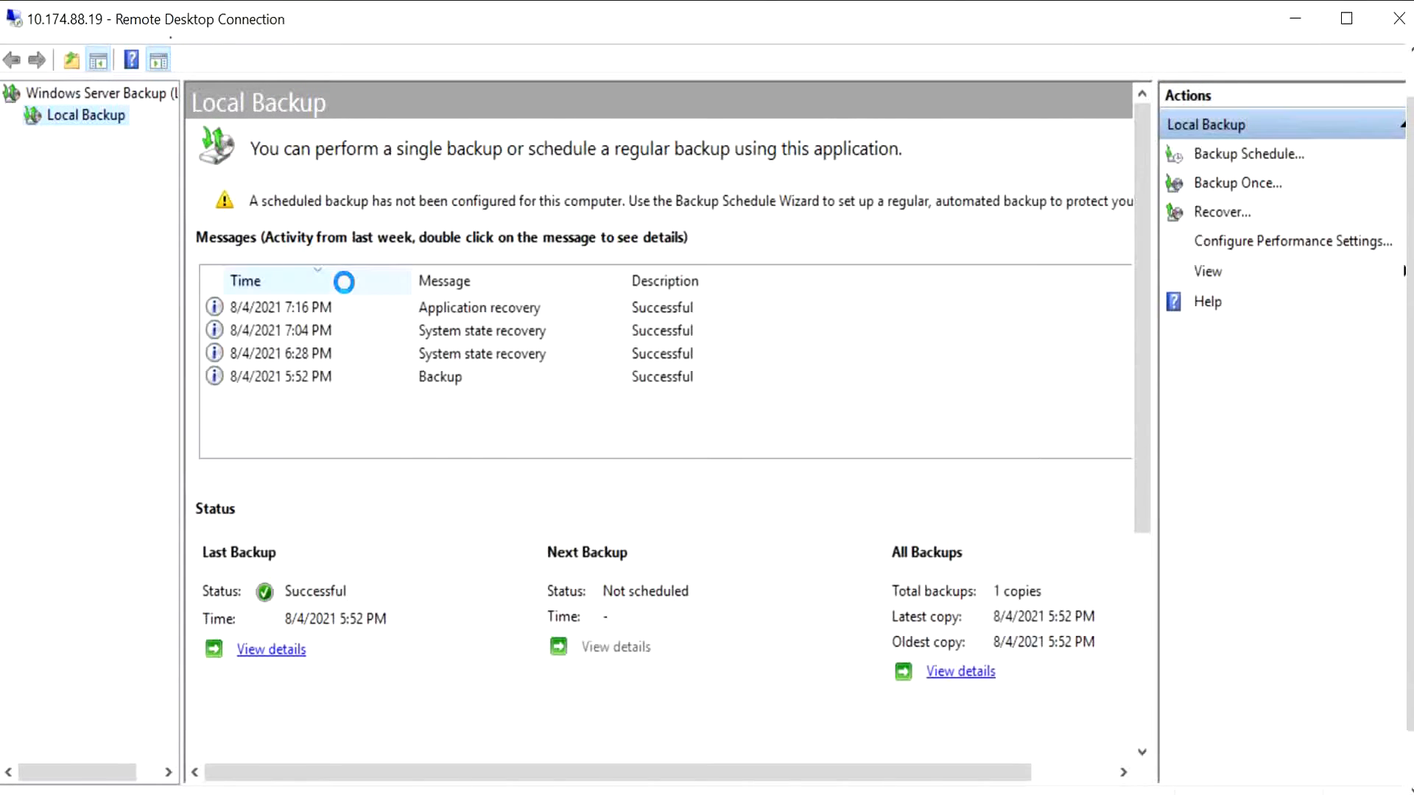
- Examine the system state recovery entries in Local Backup's activity messages
{"action": "left_click", "coordinate": [665, 341]}
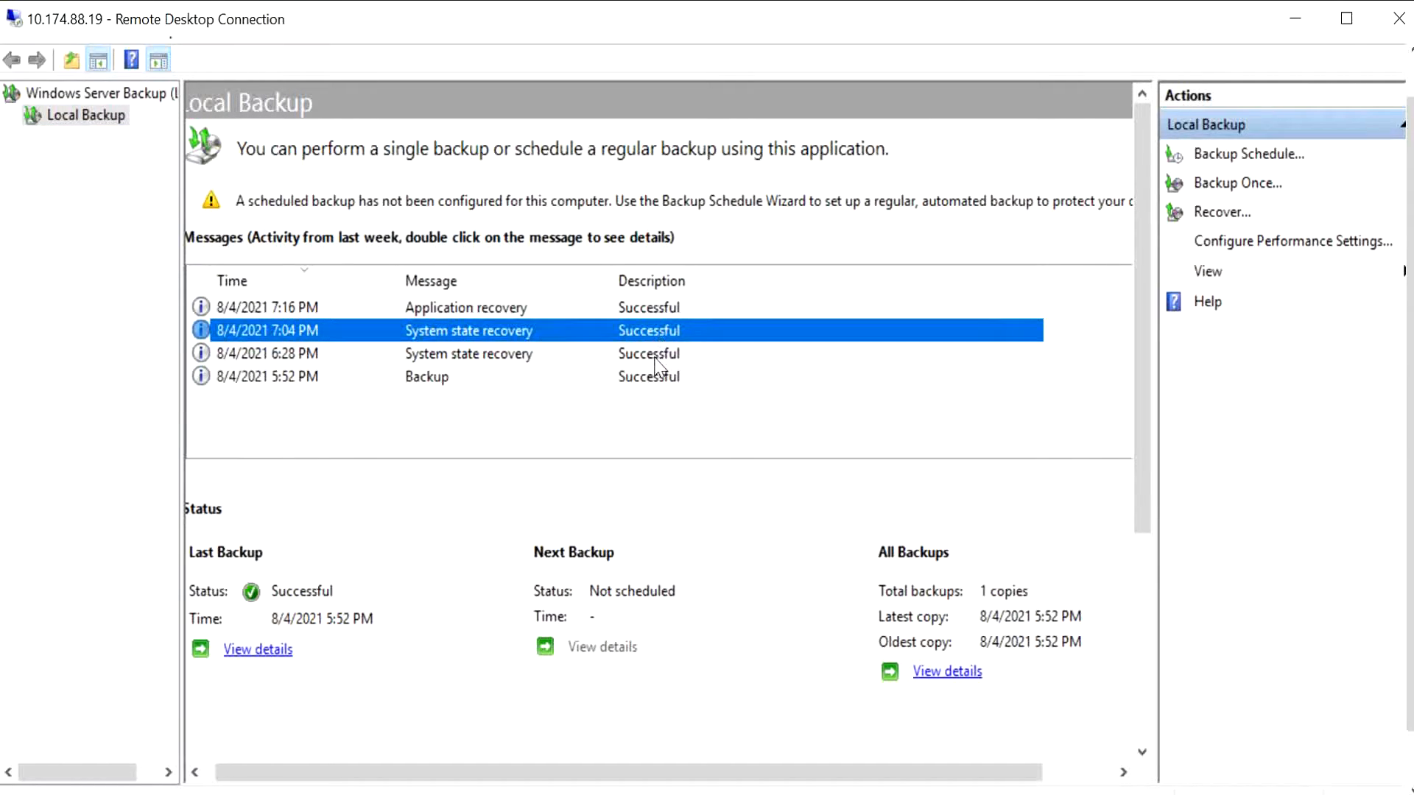
{"action": "left_click", "coordinate": [654, 354]}
{"action": "left_click", "coordinate": [656, 335]}
{"action": "left_click", "coordinate": [665, 353]}
{"action": "left_click", "coordinate": [662, 332]}
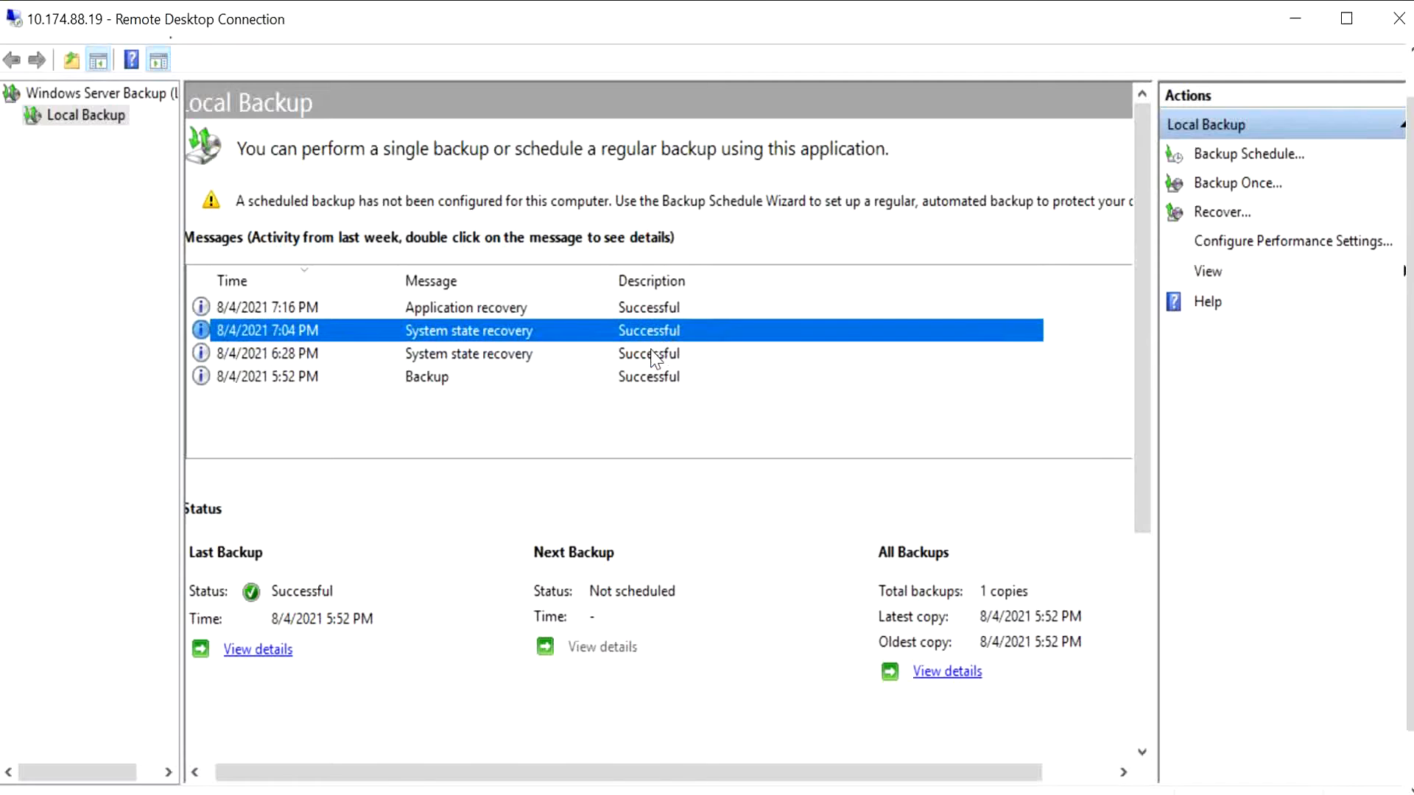
{"action": "left_click", "coordinate": [659, 353]}
{"action": "left_click", "coordinate": [662, 334]}
{"action": "left_click", "coordinate": [664, 353]}
{"action": "left_click", "coordinate": [668, 334]}
{"action": "left_click", "coordinate": [672, 355]}
{"action": "left_click", "coordinate": [671, 333]}
{"action": "left_click", "coordinate": [671, 354]}
{"action": "left_click", "coordinate": [667, 331]}
{"action": "left_click", "coordinate": [677, 354]}
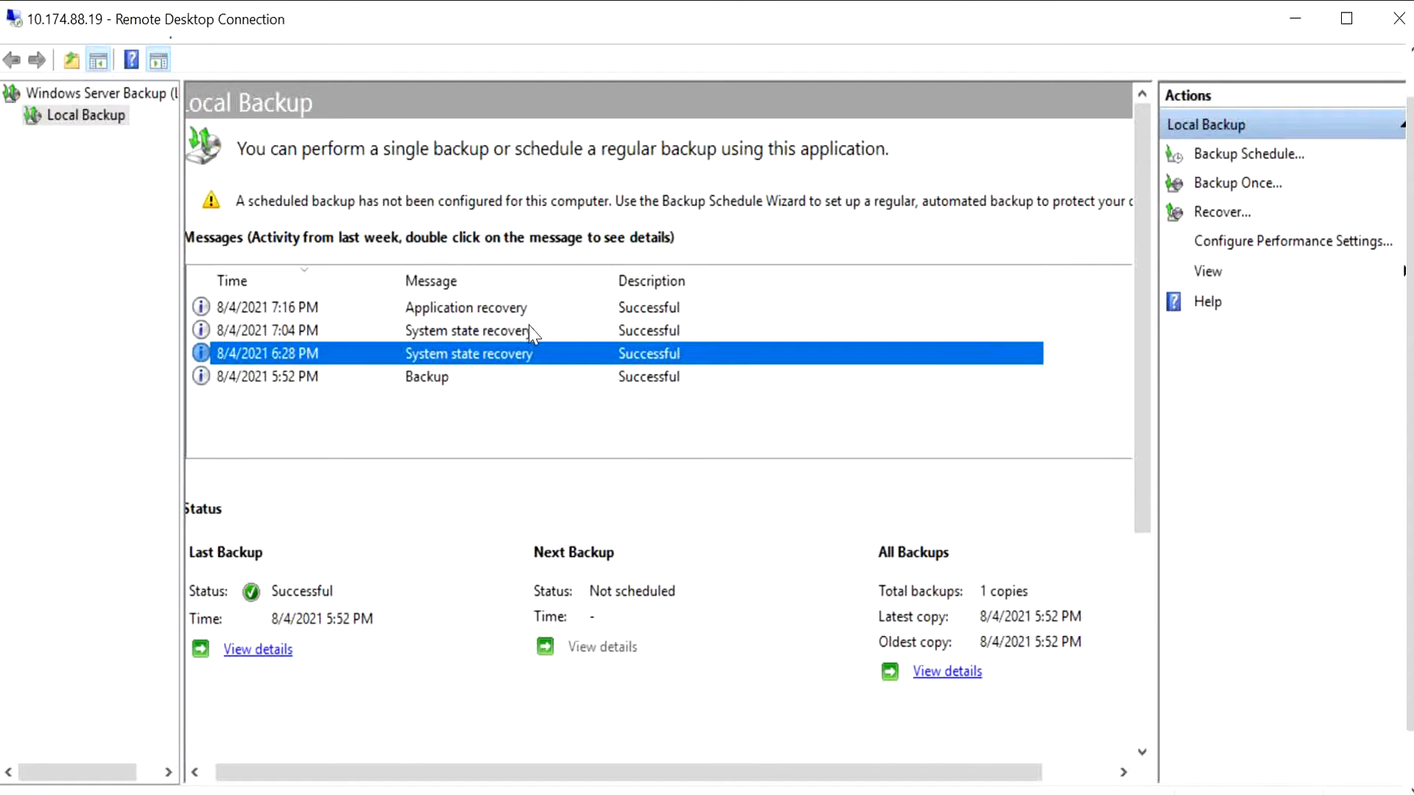
{"action": "left_click_drag", "start_coordinate": [956, 776], "coordinate": [928, 663]}
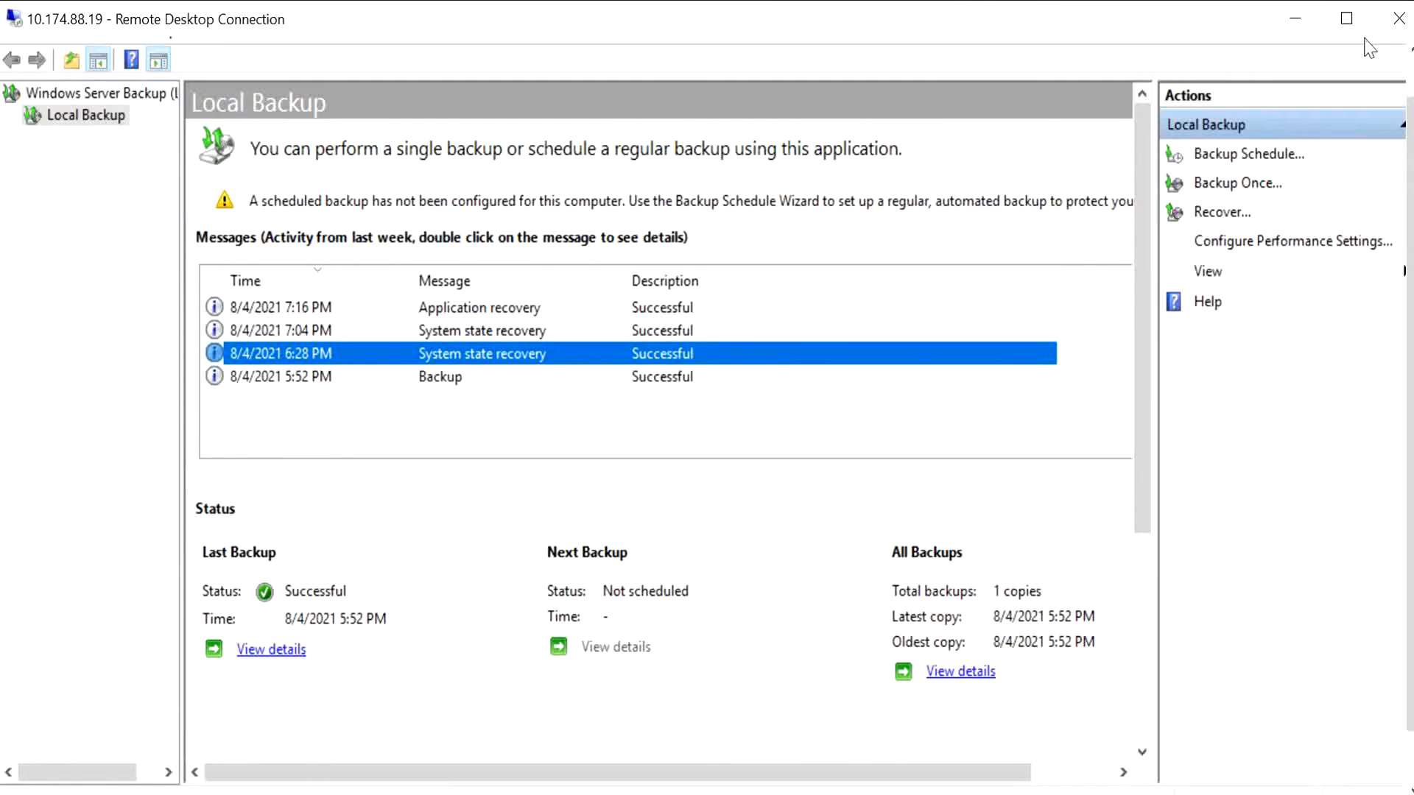